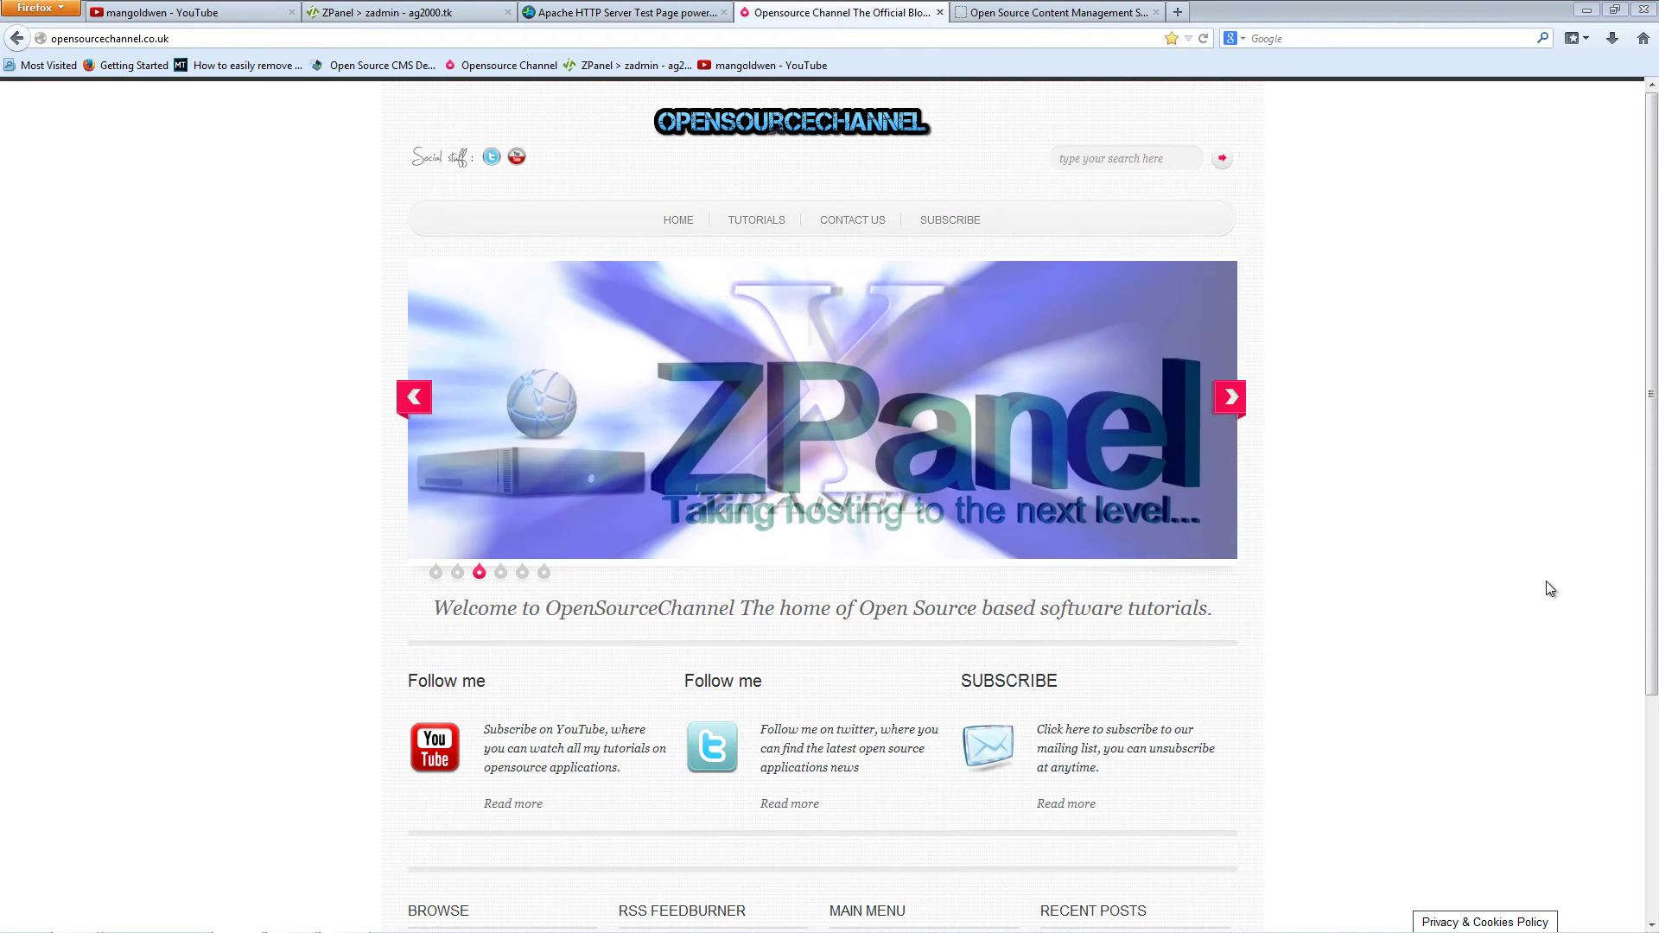
Step: Look over the CMS Made Simple, YouTube channel About and Opensource Channel blog tabs
click(1027, 13)
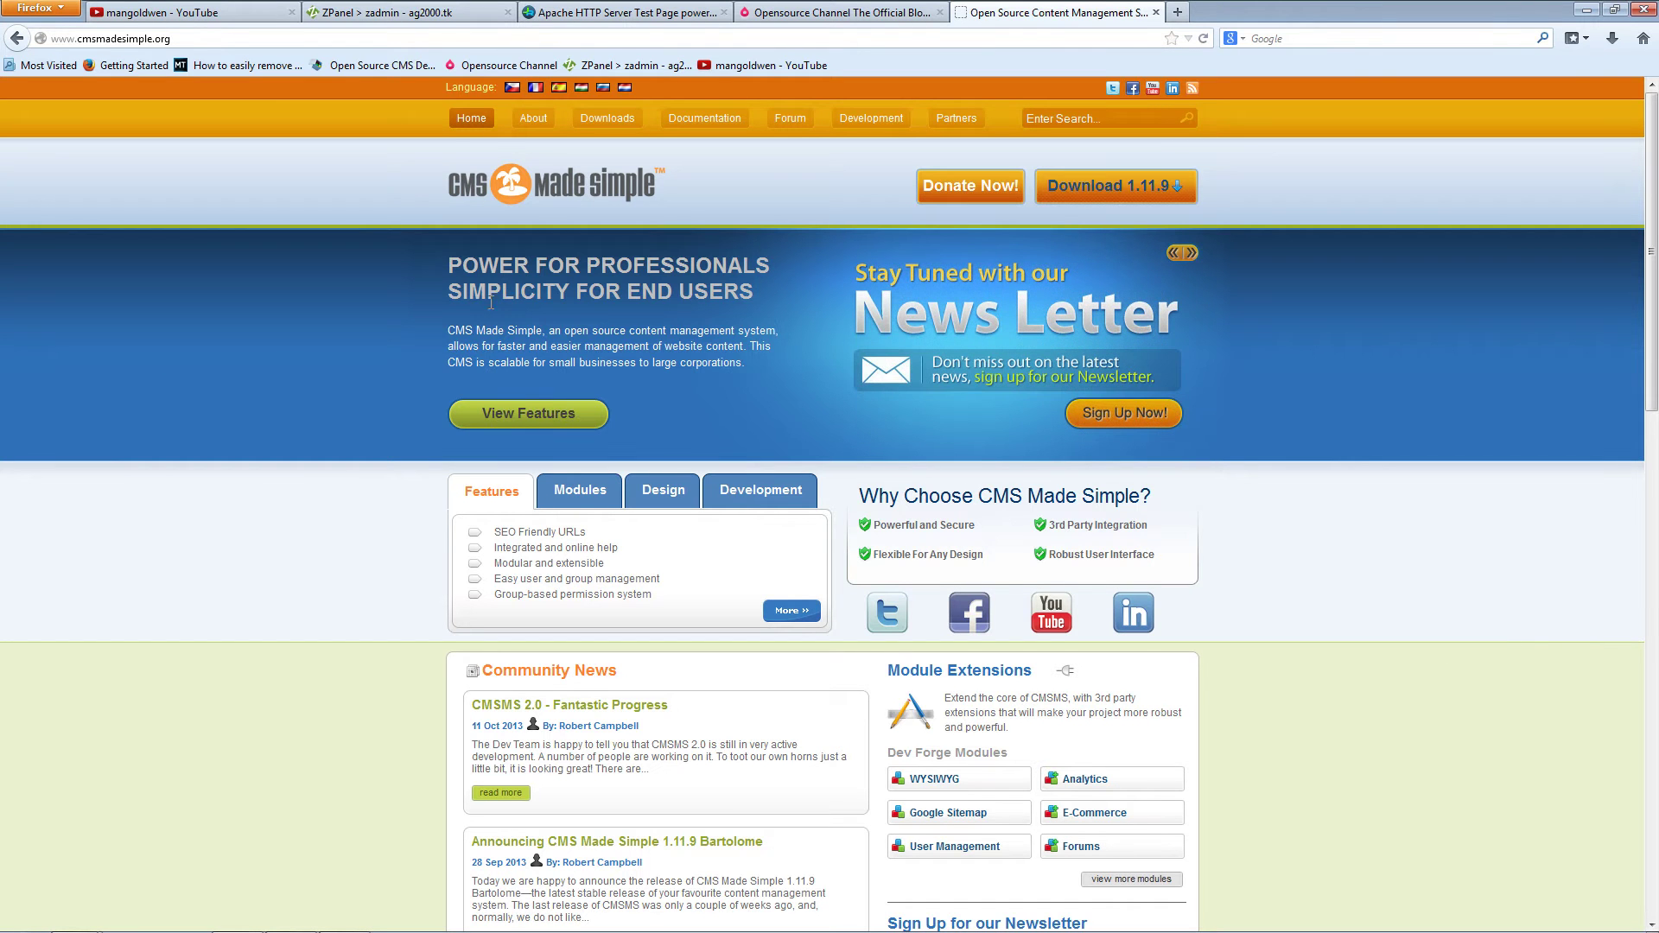
click(219, 19)
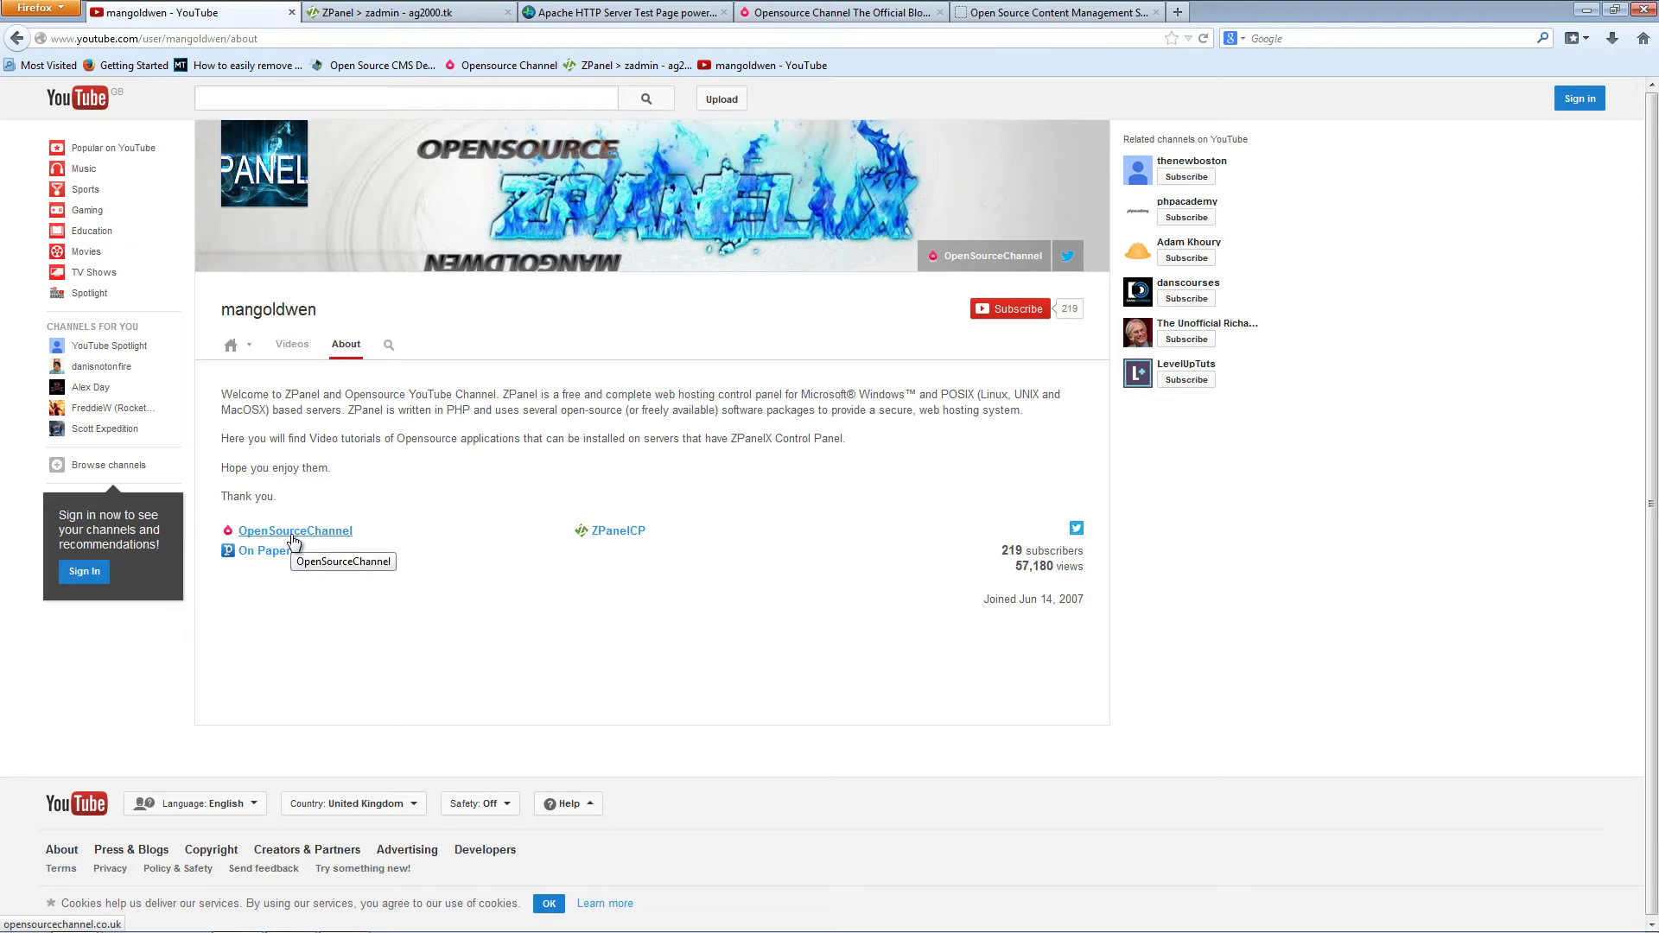
click(840, 19)
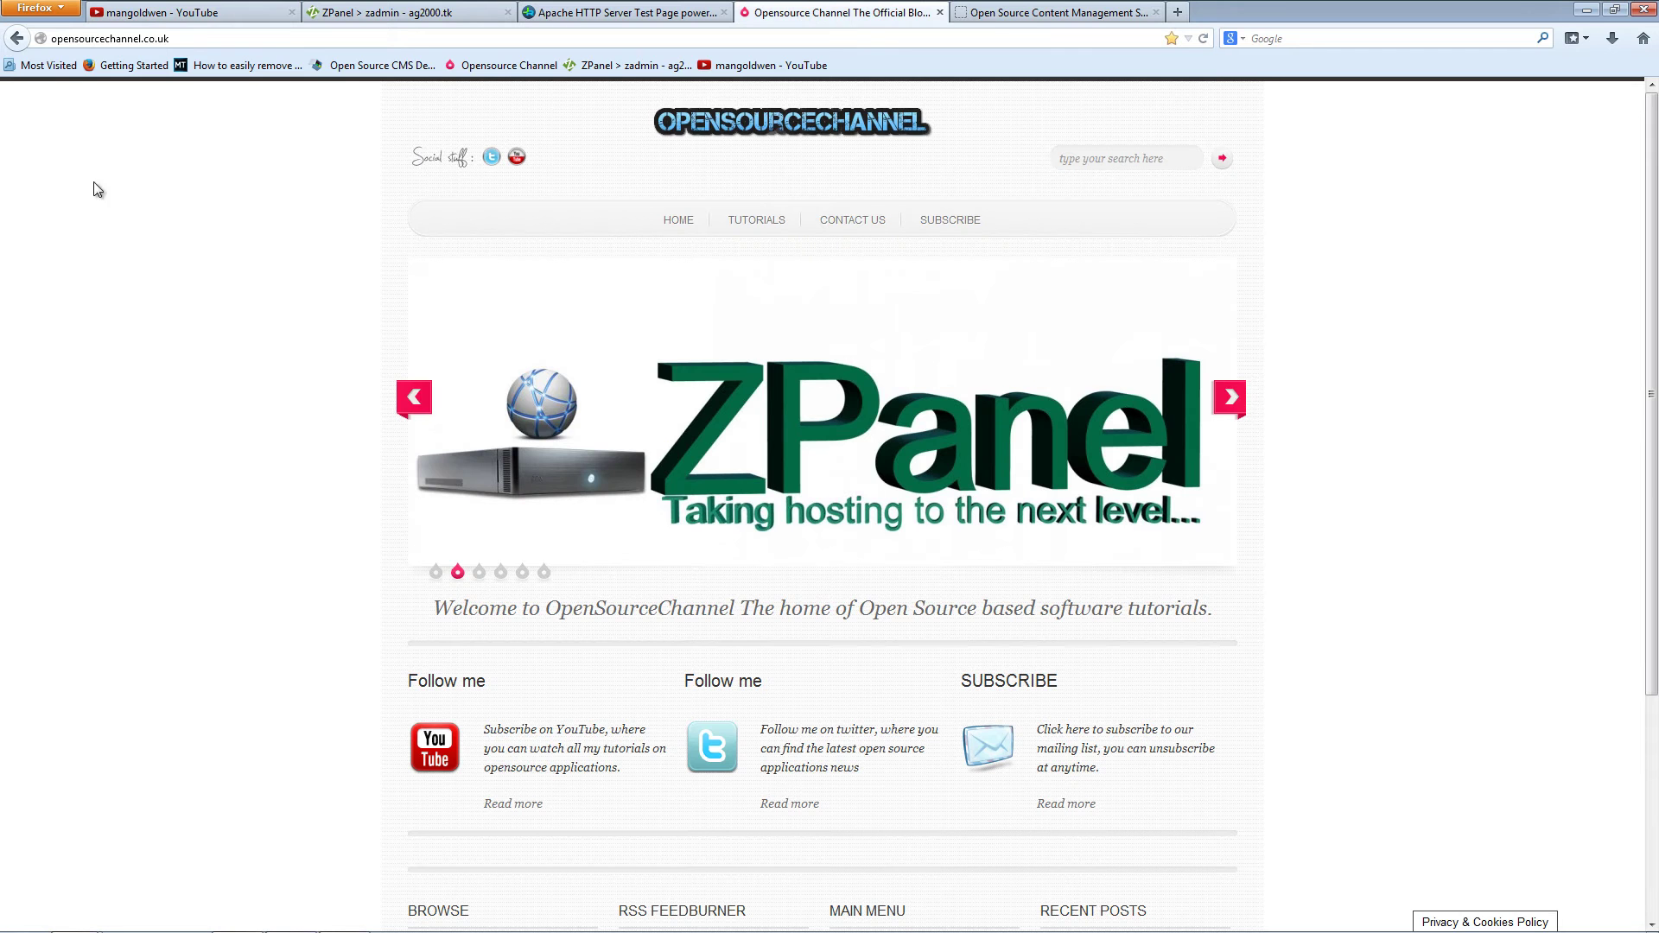
click(158, 15)
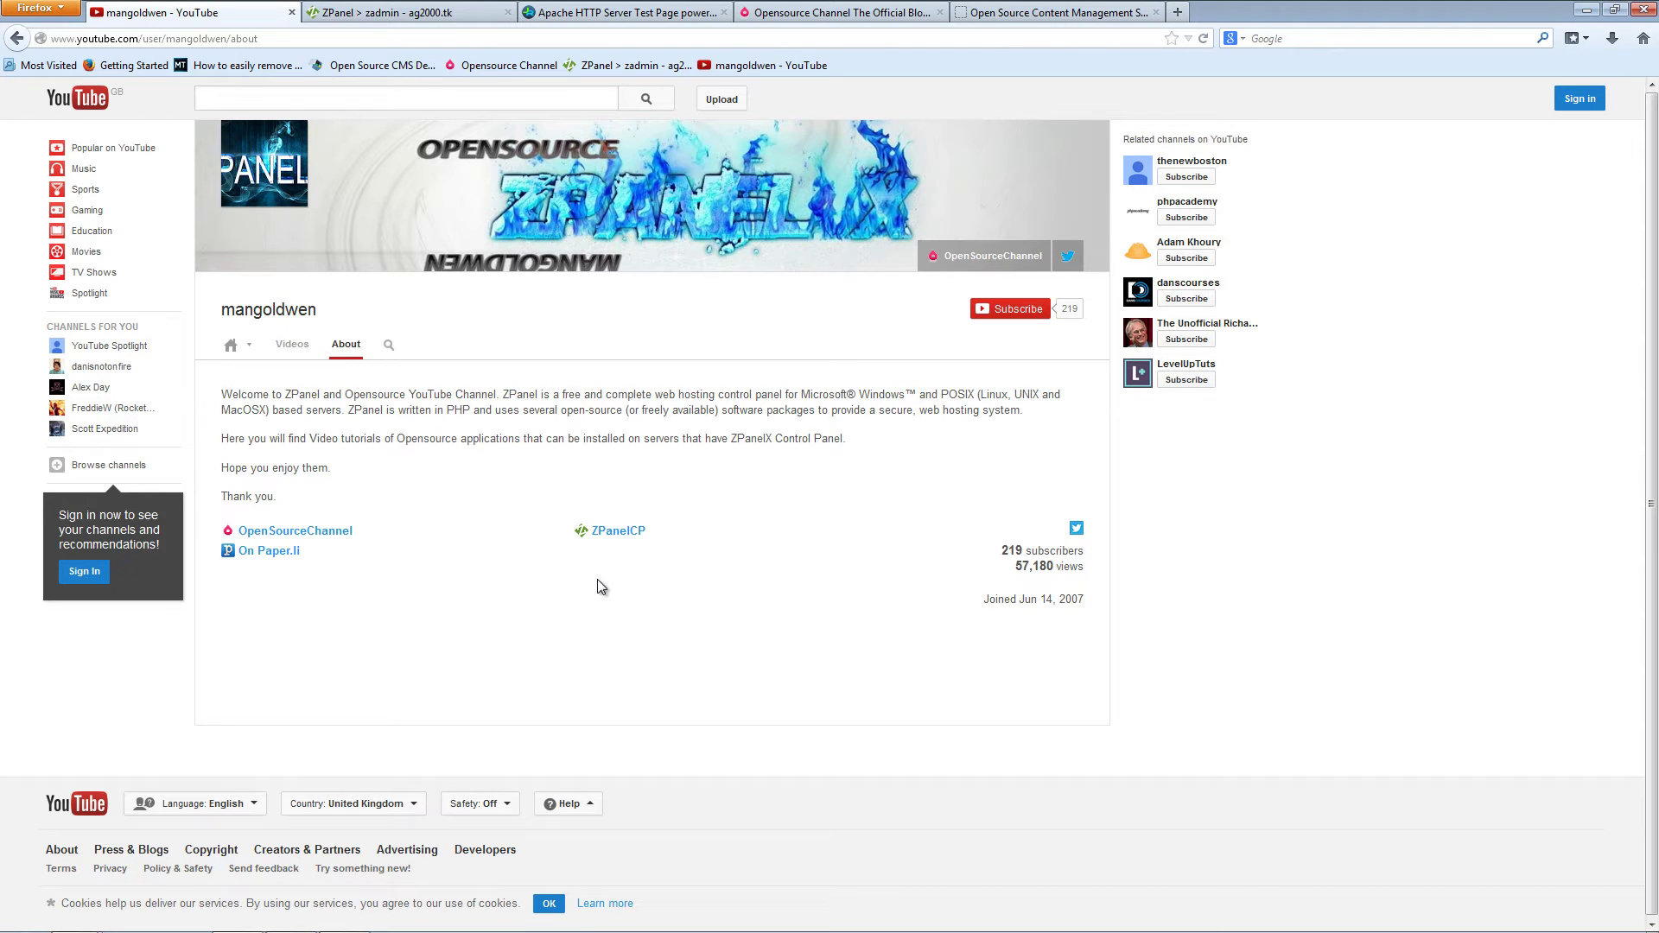
Step: Go from the CMS Made Simple home page to its Downloads page listing version 1.11.9
click(992, 16)
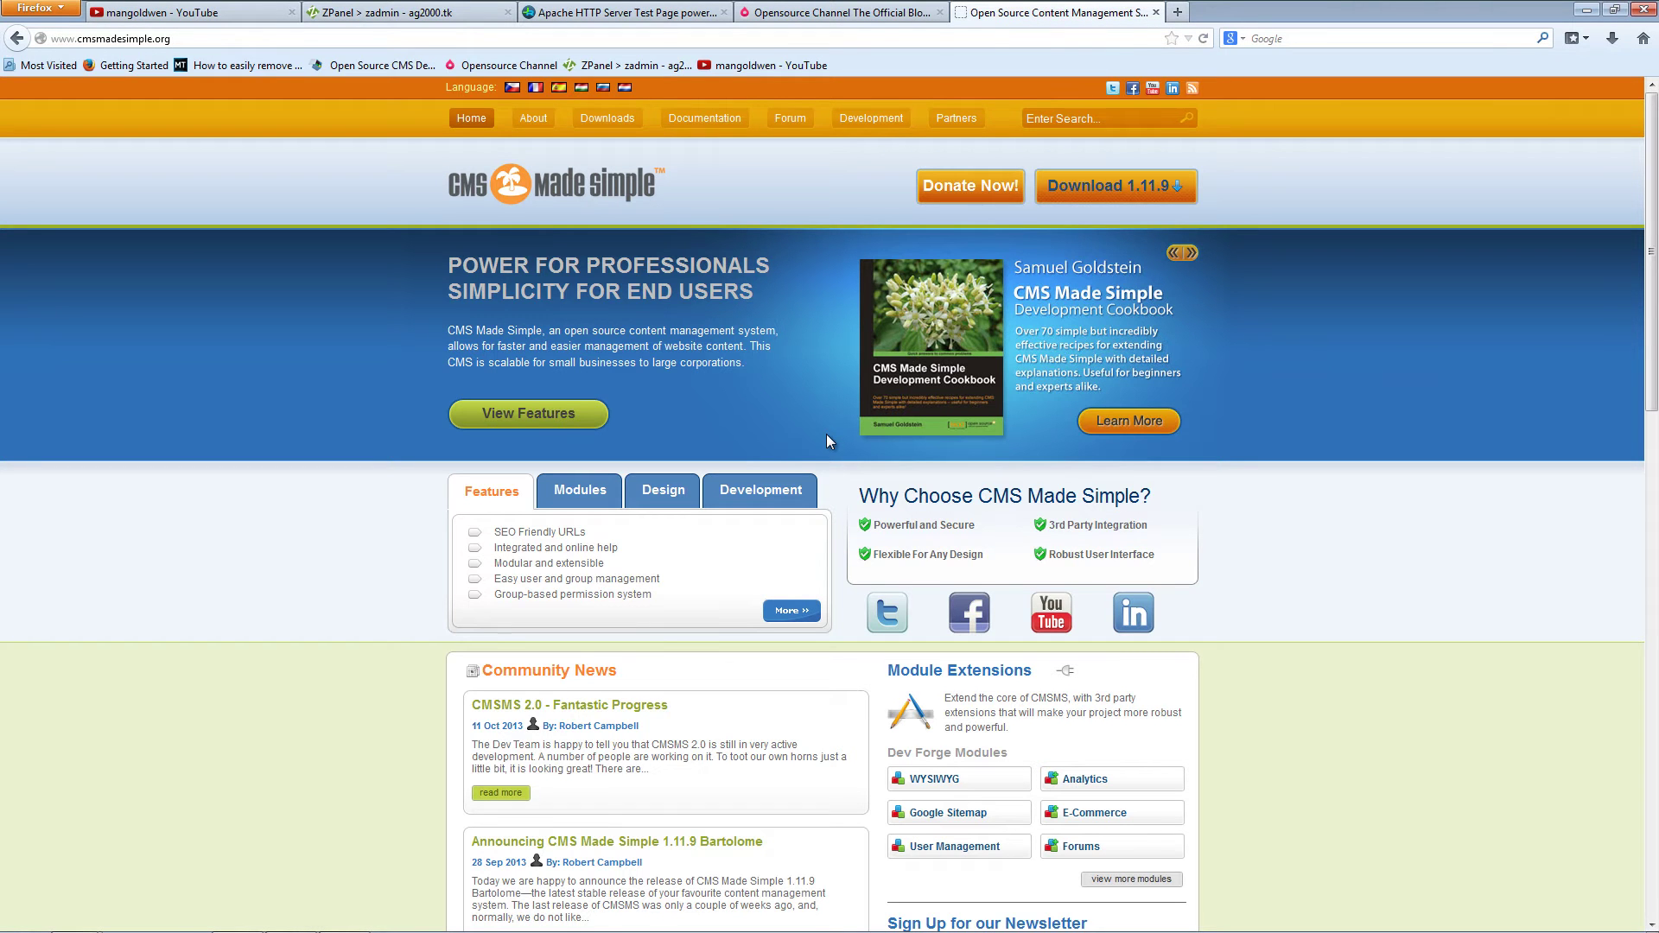
click(1118, 186)
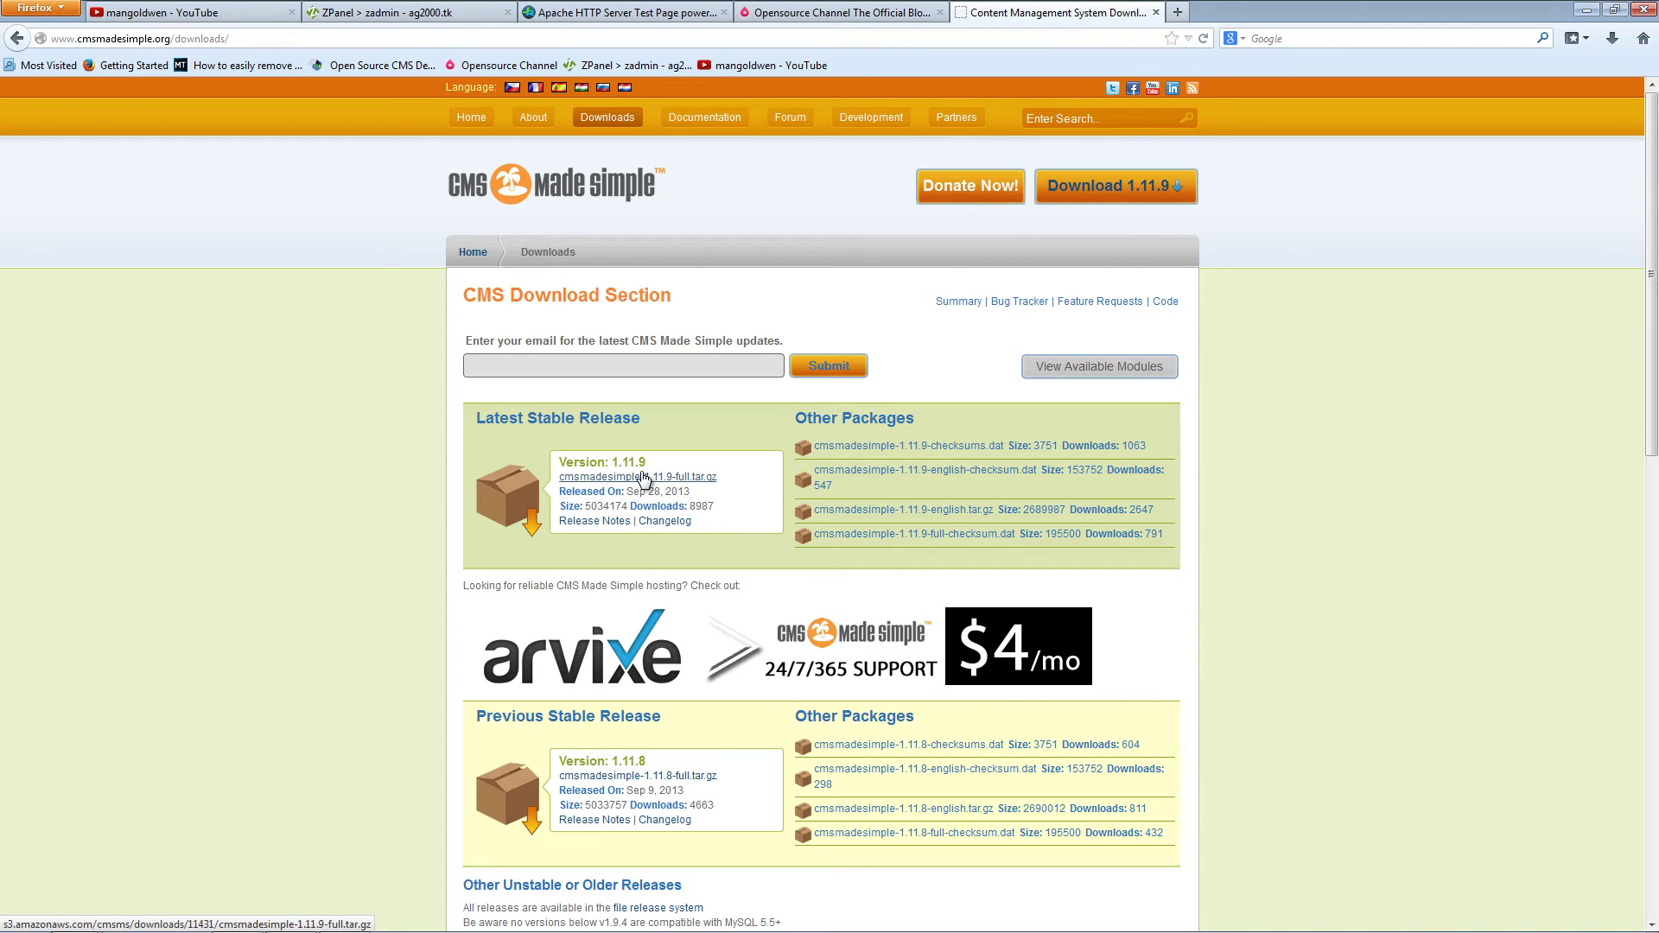
Step: Save cmsmadesimple-1.11.9-full.tar.gz to disk and open the download in WinRAR
click(643, 478)
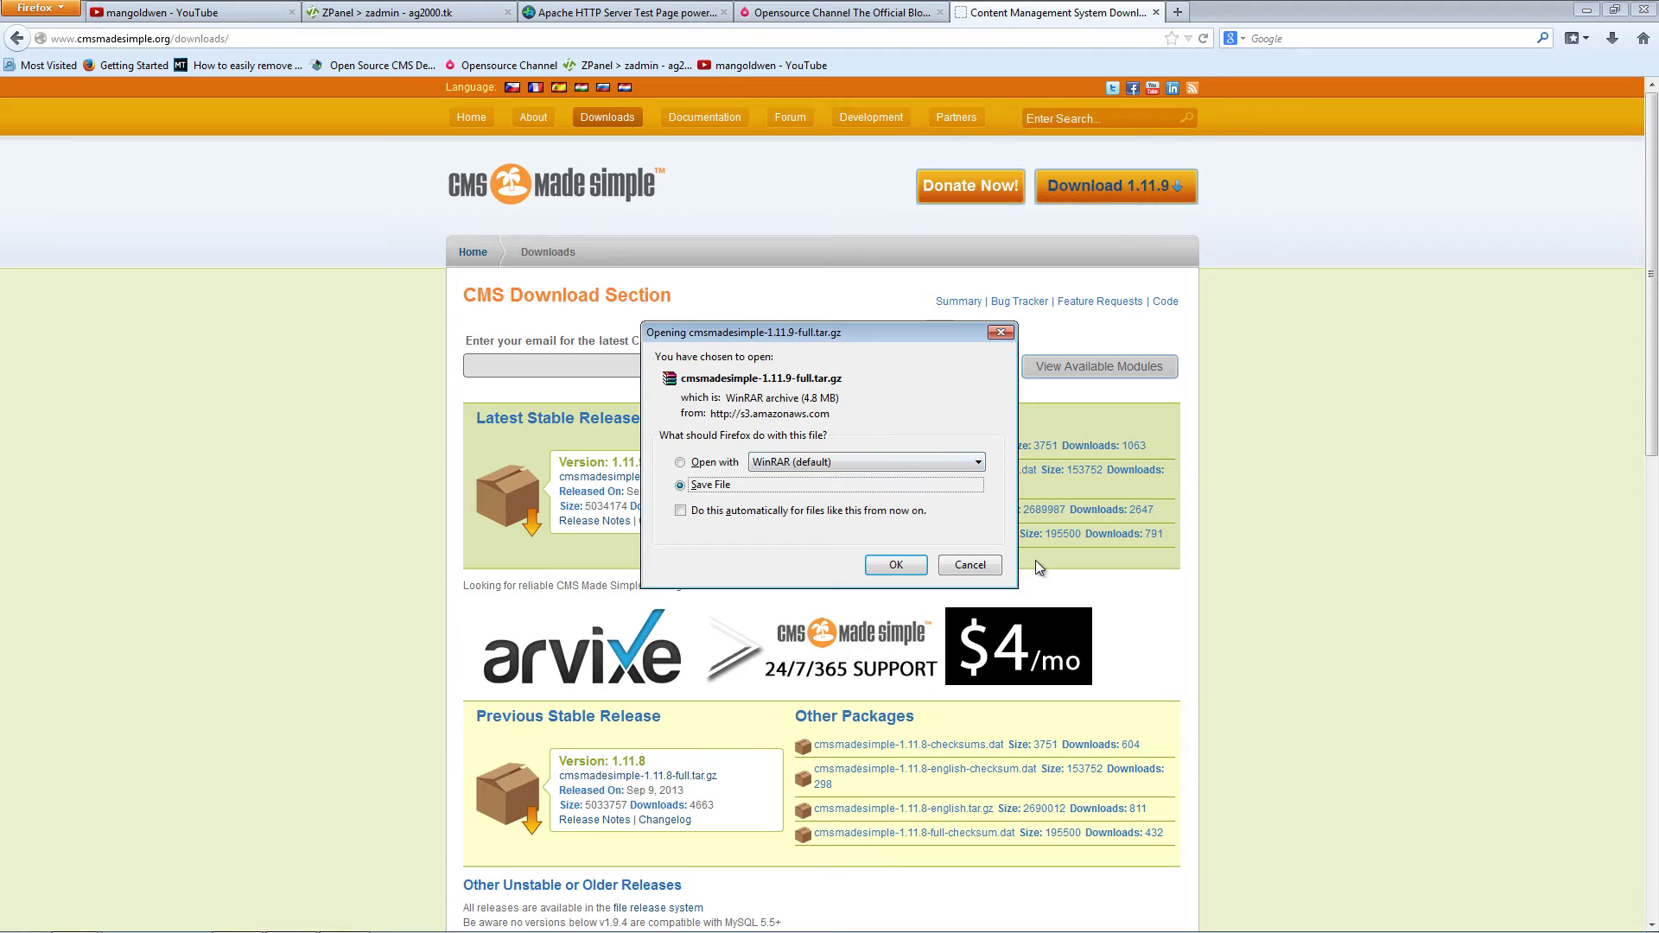
click(893, 563)
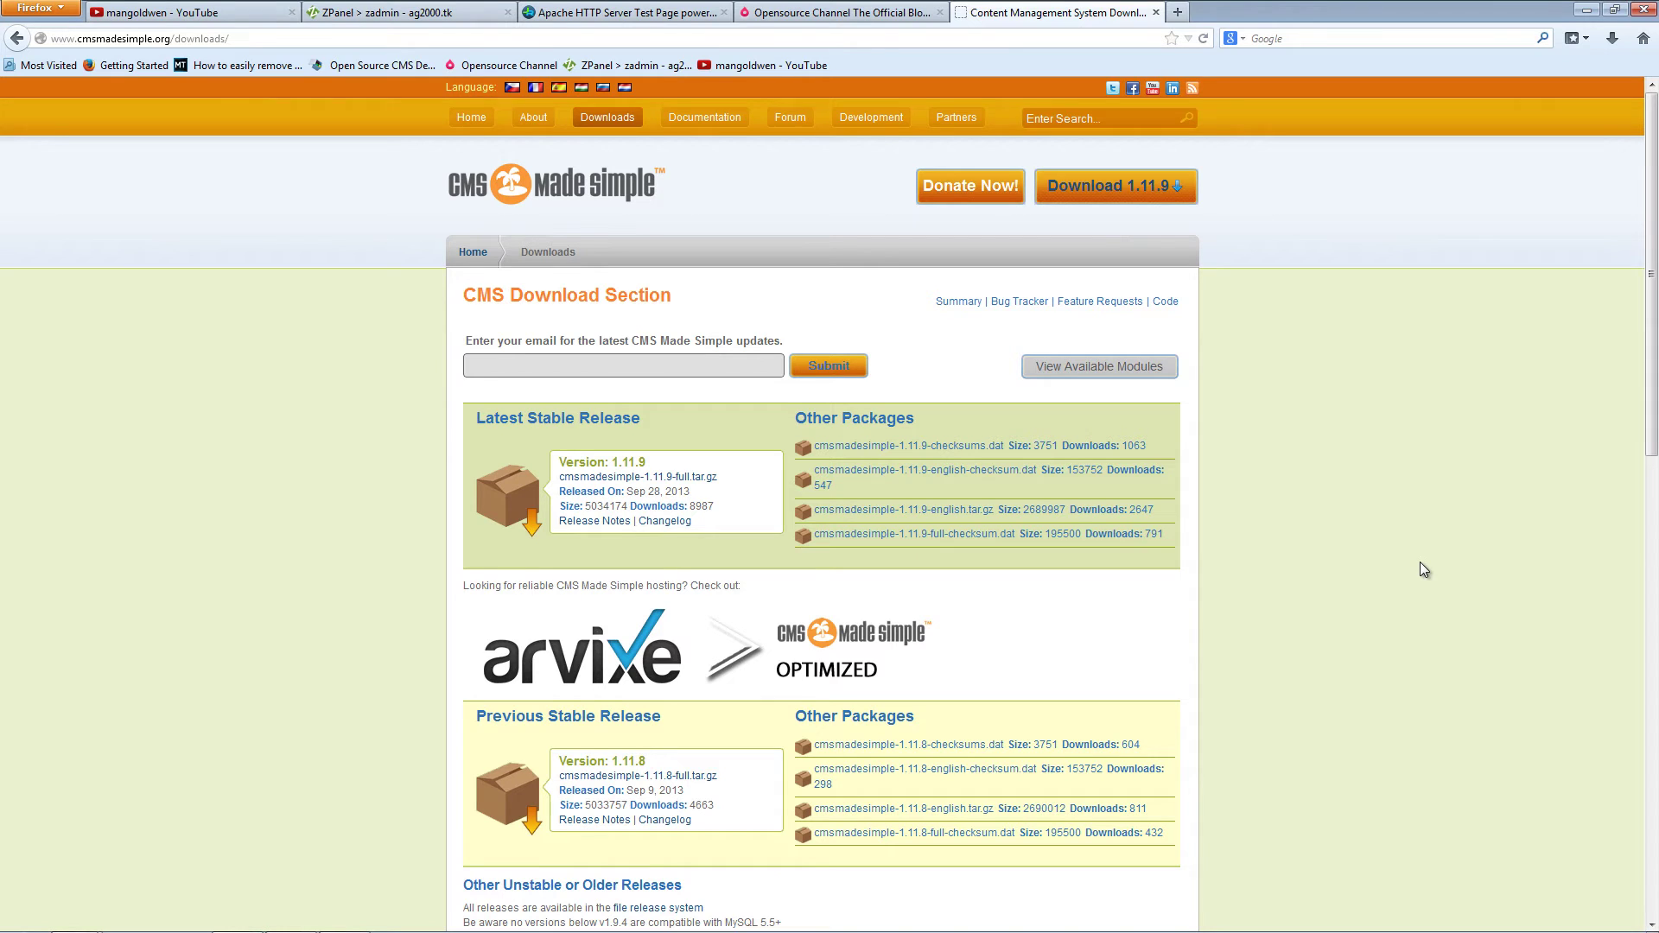
click(1612, 40)
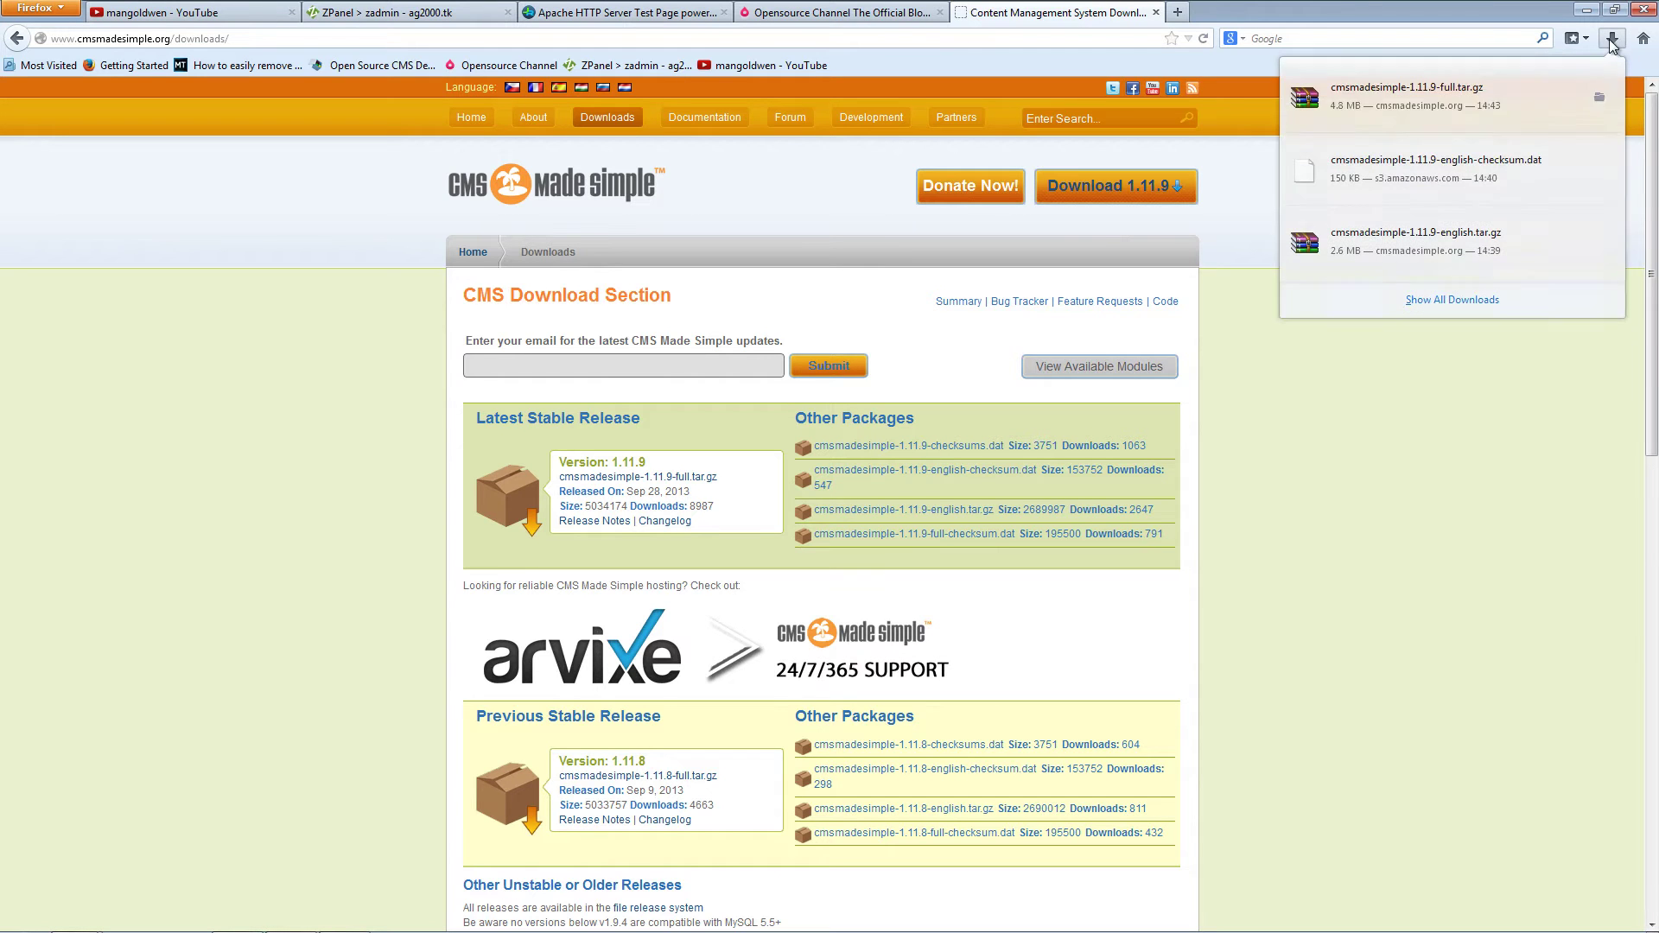
right_click(1492, 124)
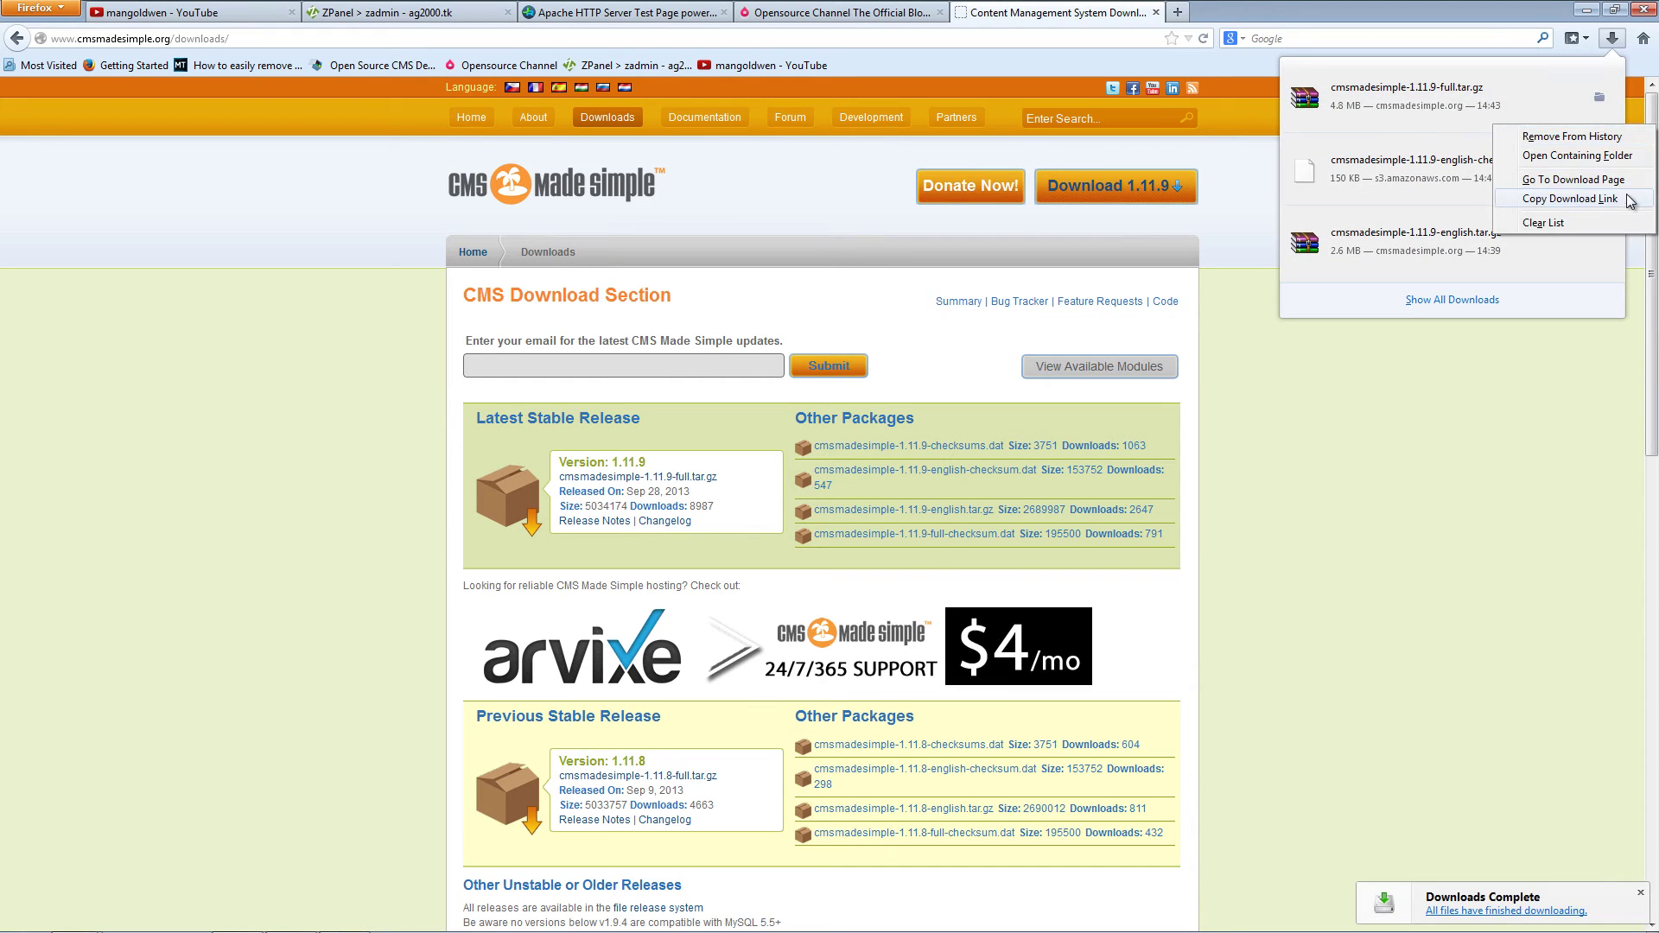
click(1612, 157)
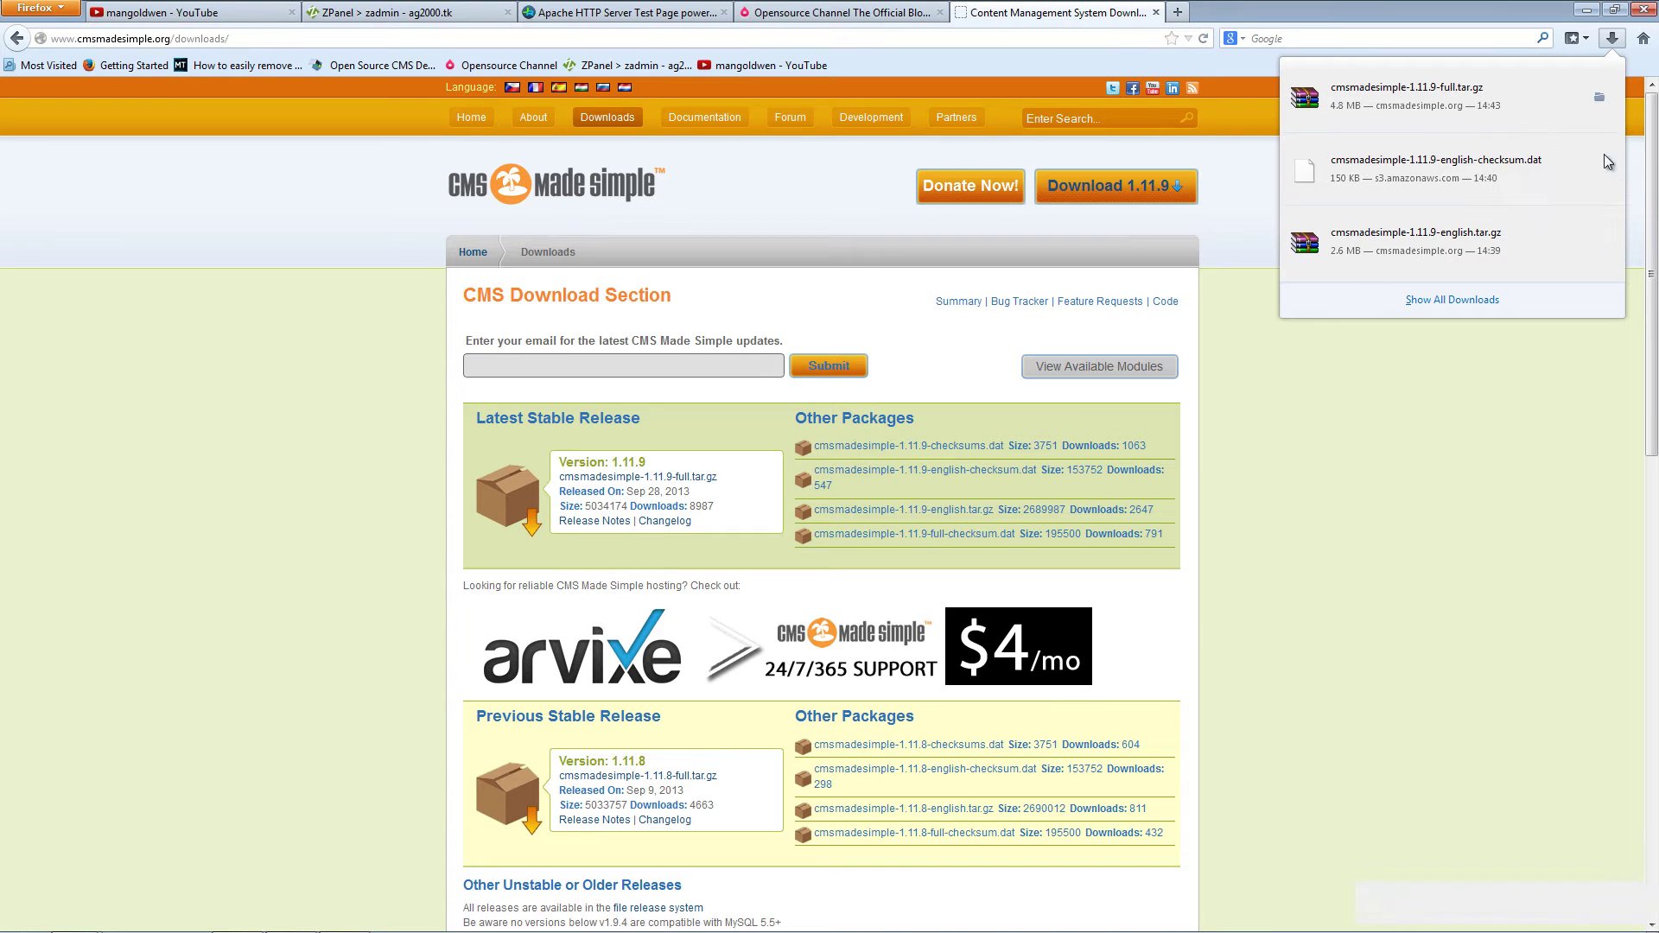
right_click(1491, 115)
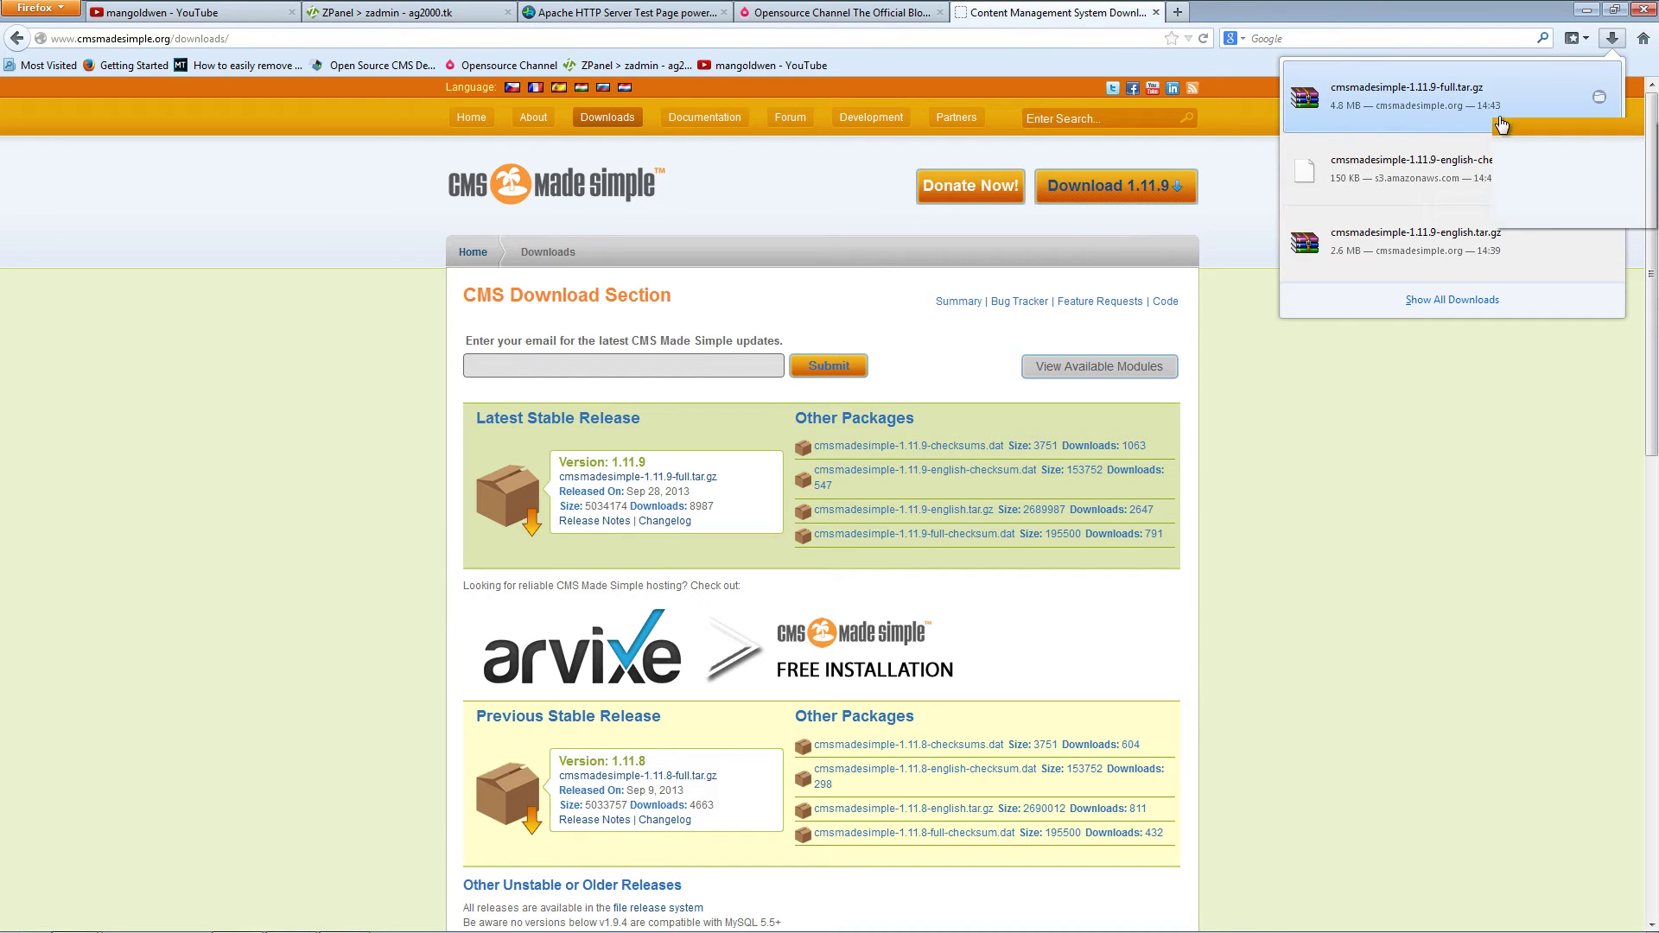
click(1543, 143)
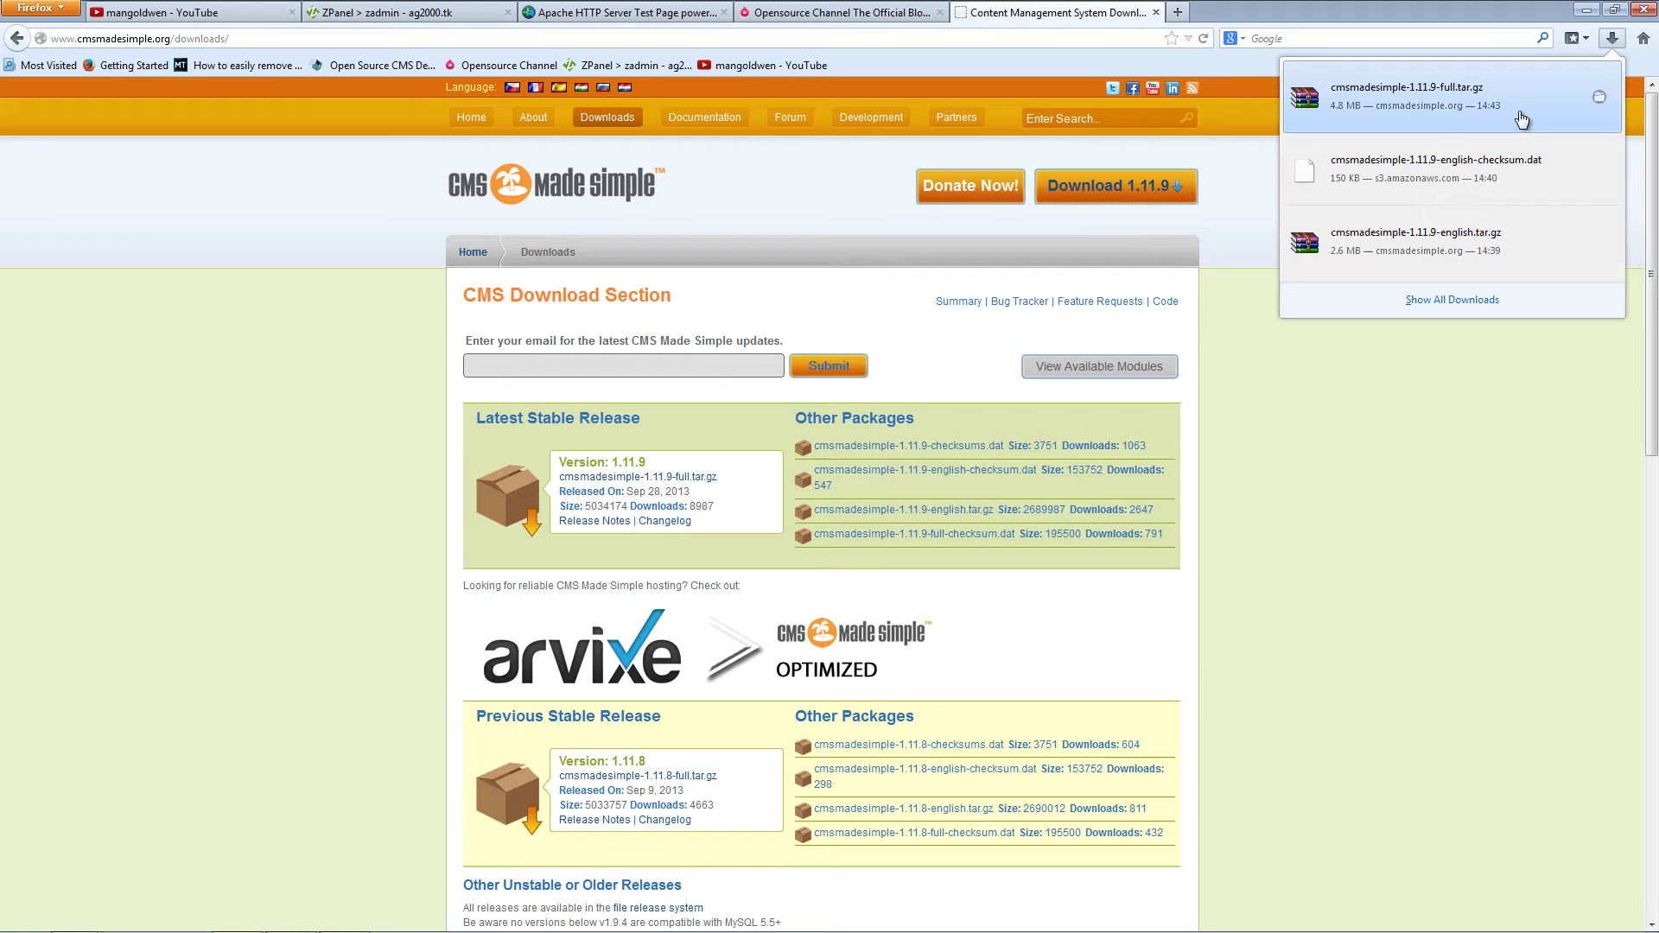
click(1517, 110)
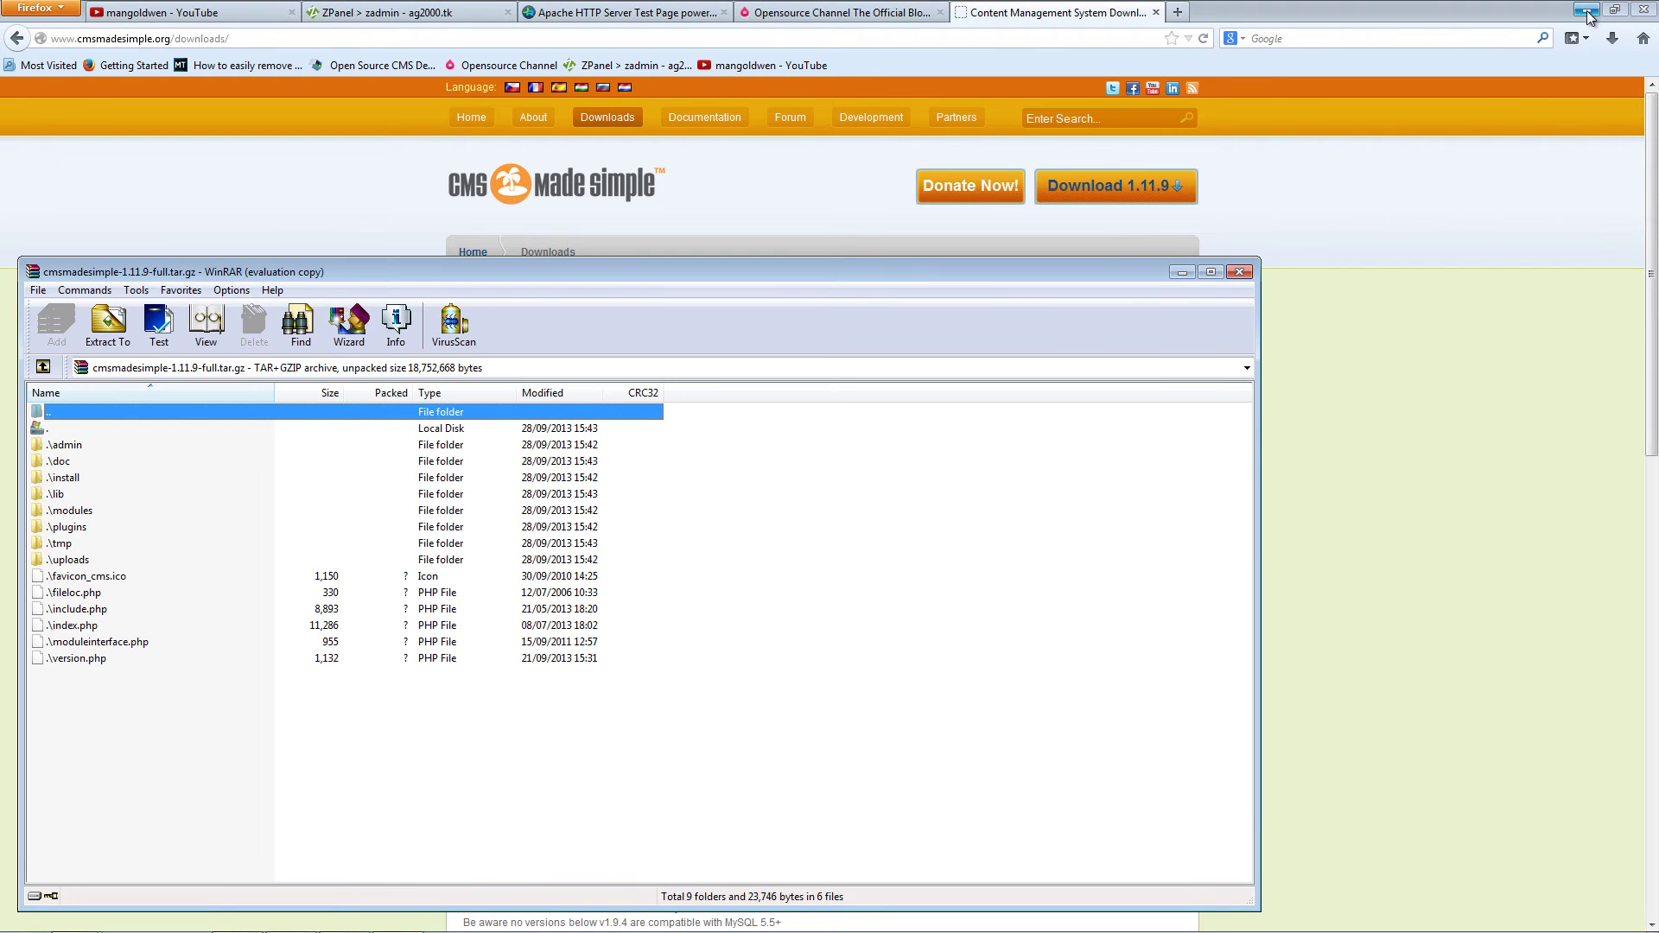
Step: Dismiss the WinRAR licence reminder and open the desktop cms folder beside the archive
click(1587, 10)
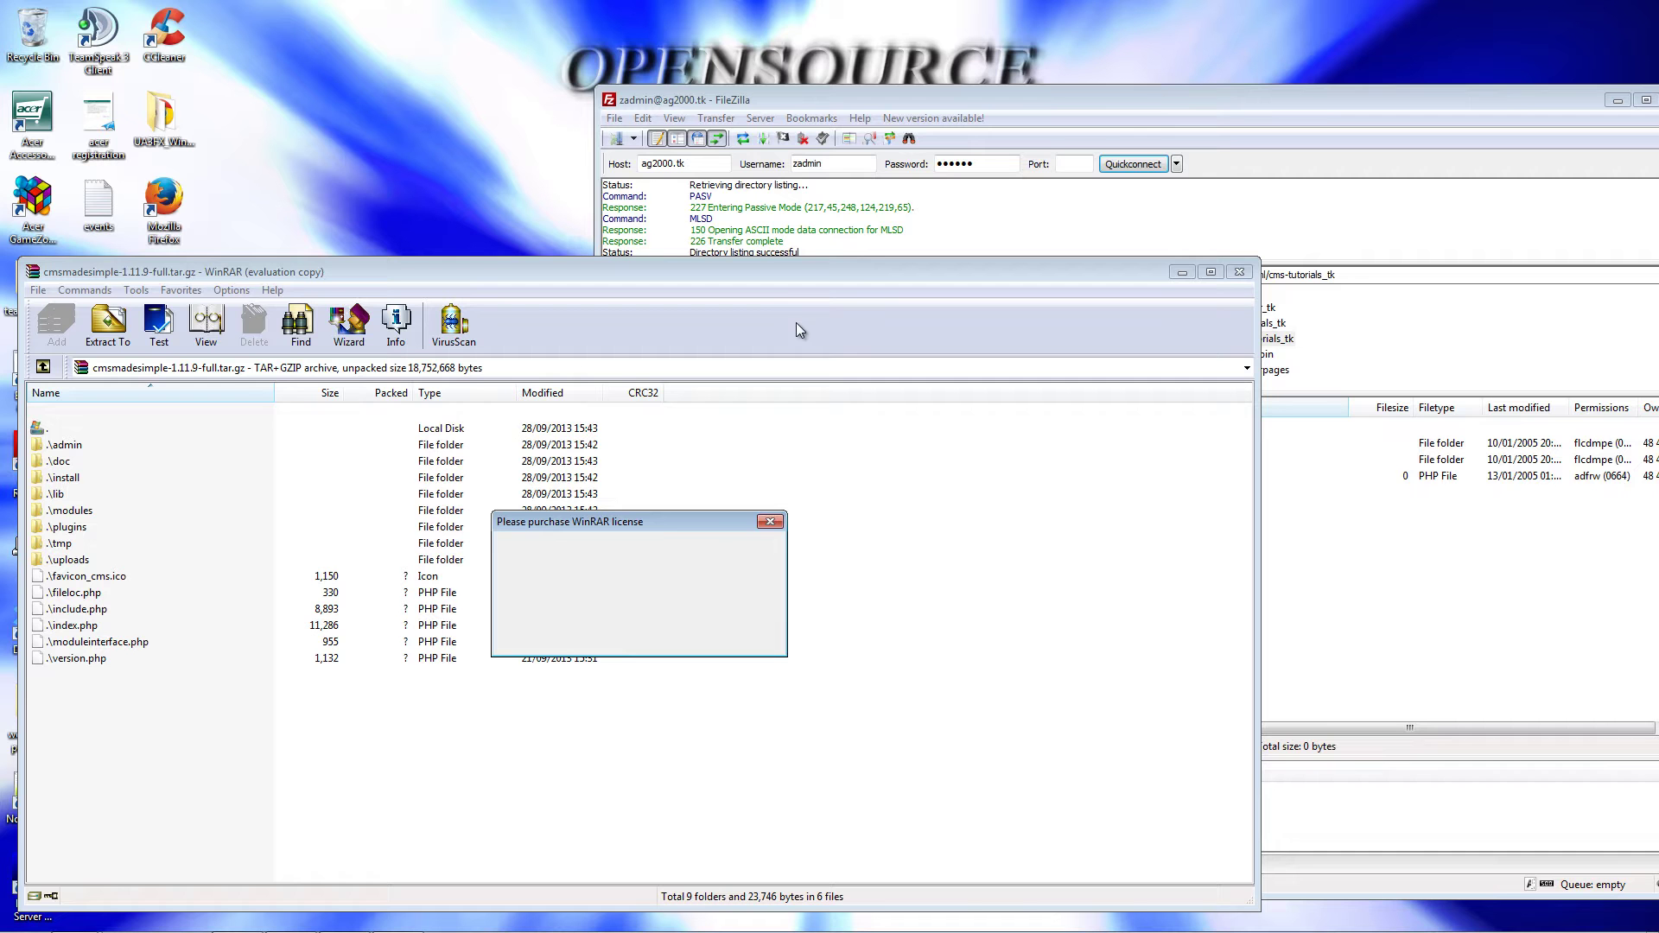
click(770, 522)
drag(299, 273, 854, 251)
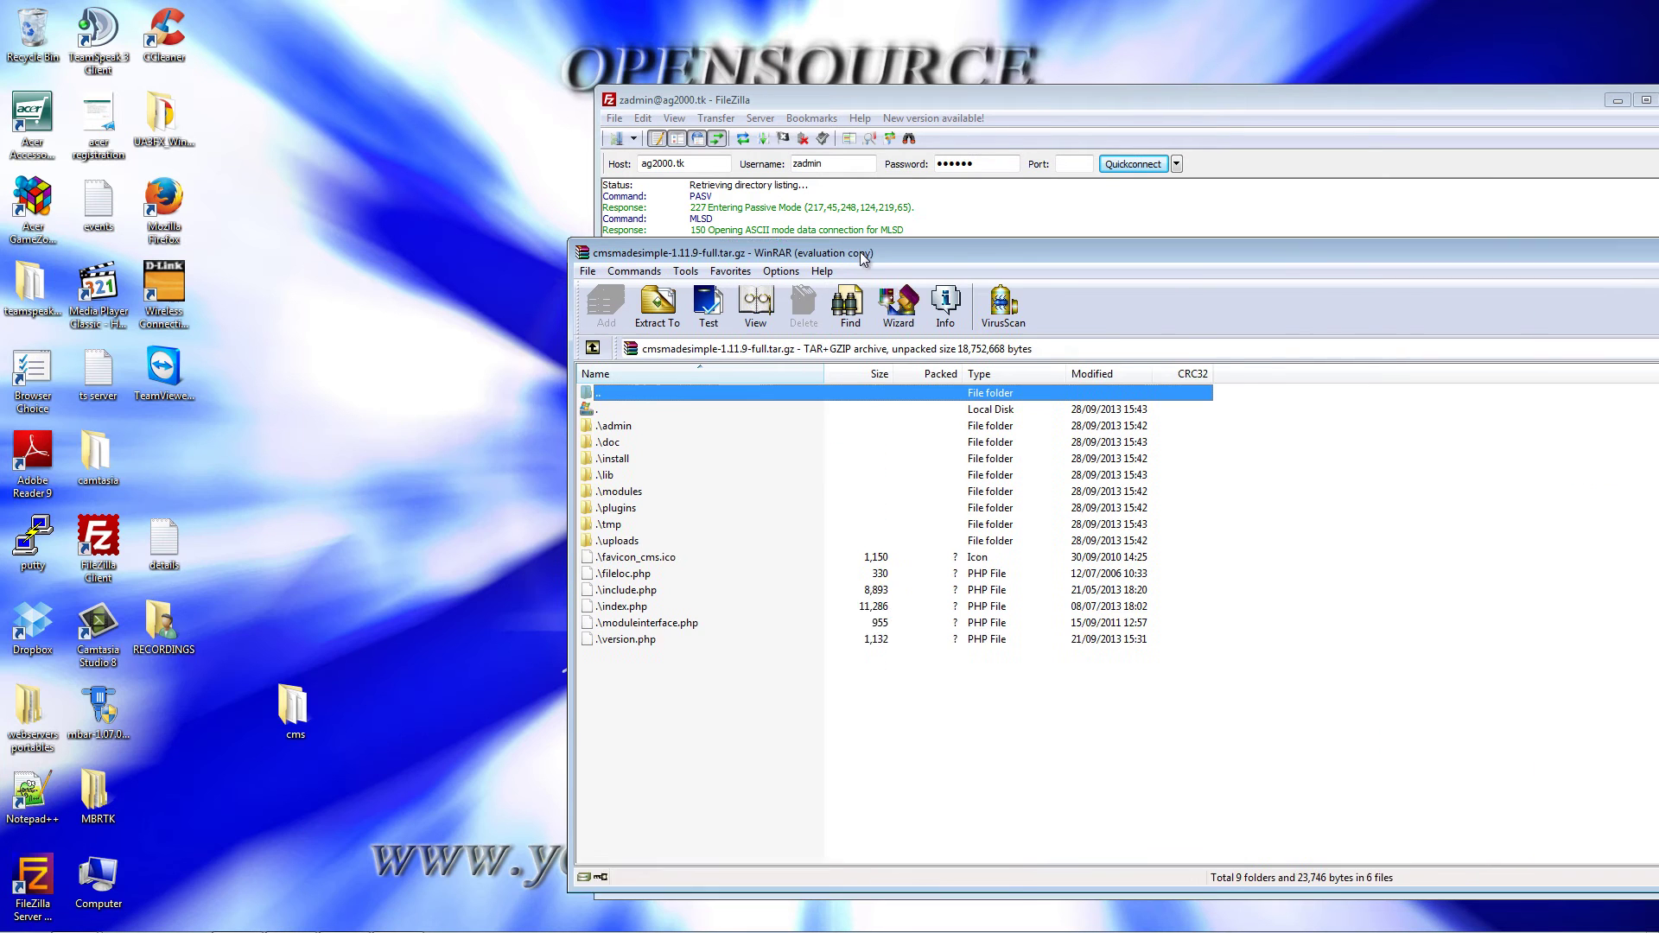
double_click(295, 726)
click(1197, 657)
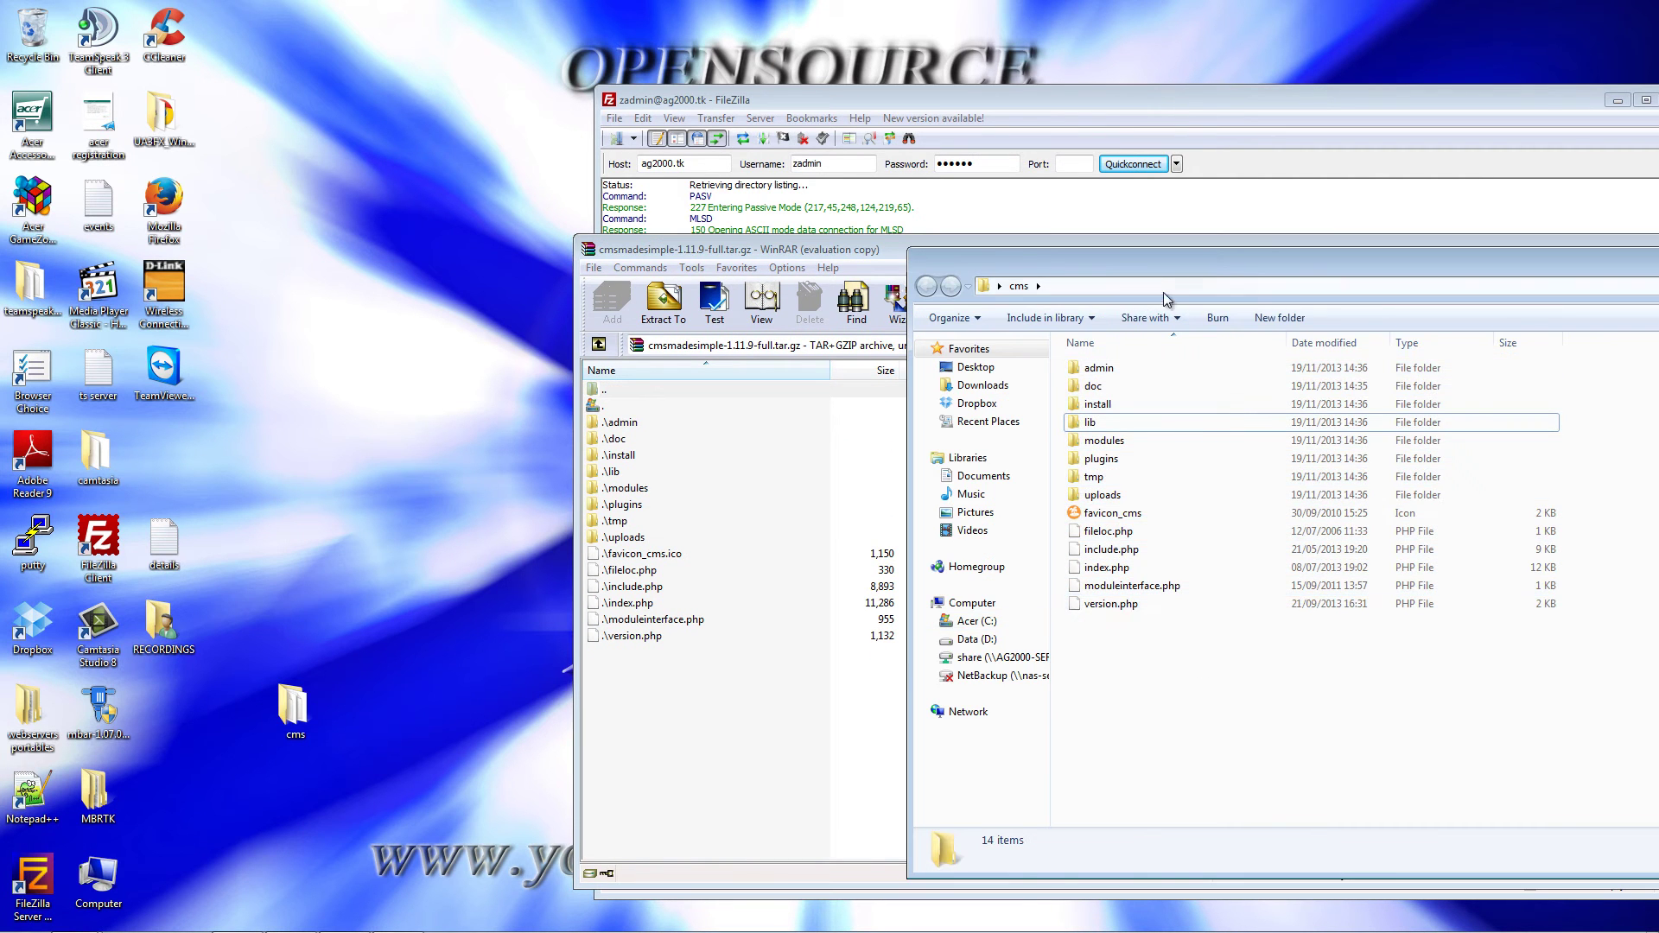
drag(1101, 265, 350, 160)
Step: Drag all 14 archive entries from WinRAR into the cms folder
click(920, 745)
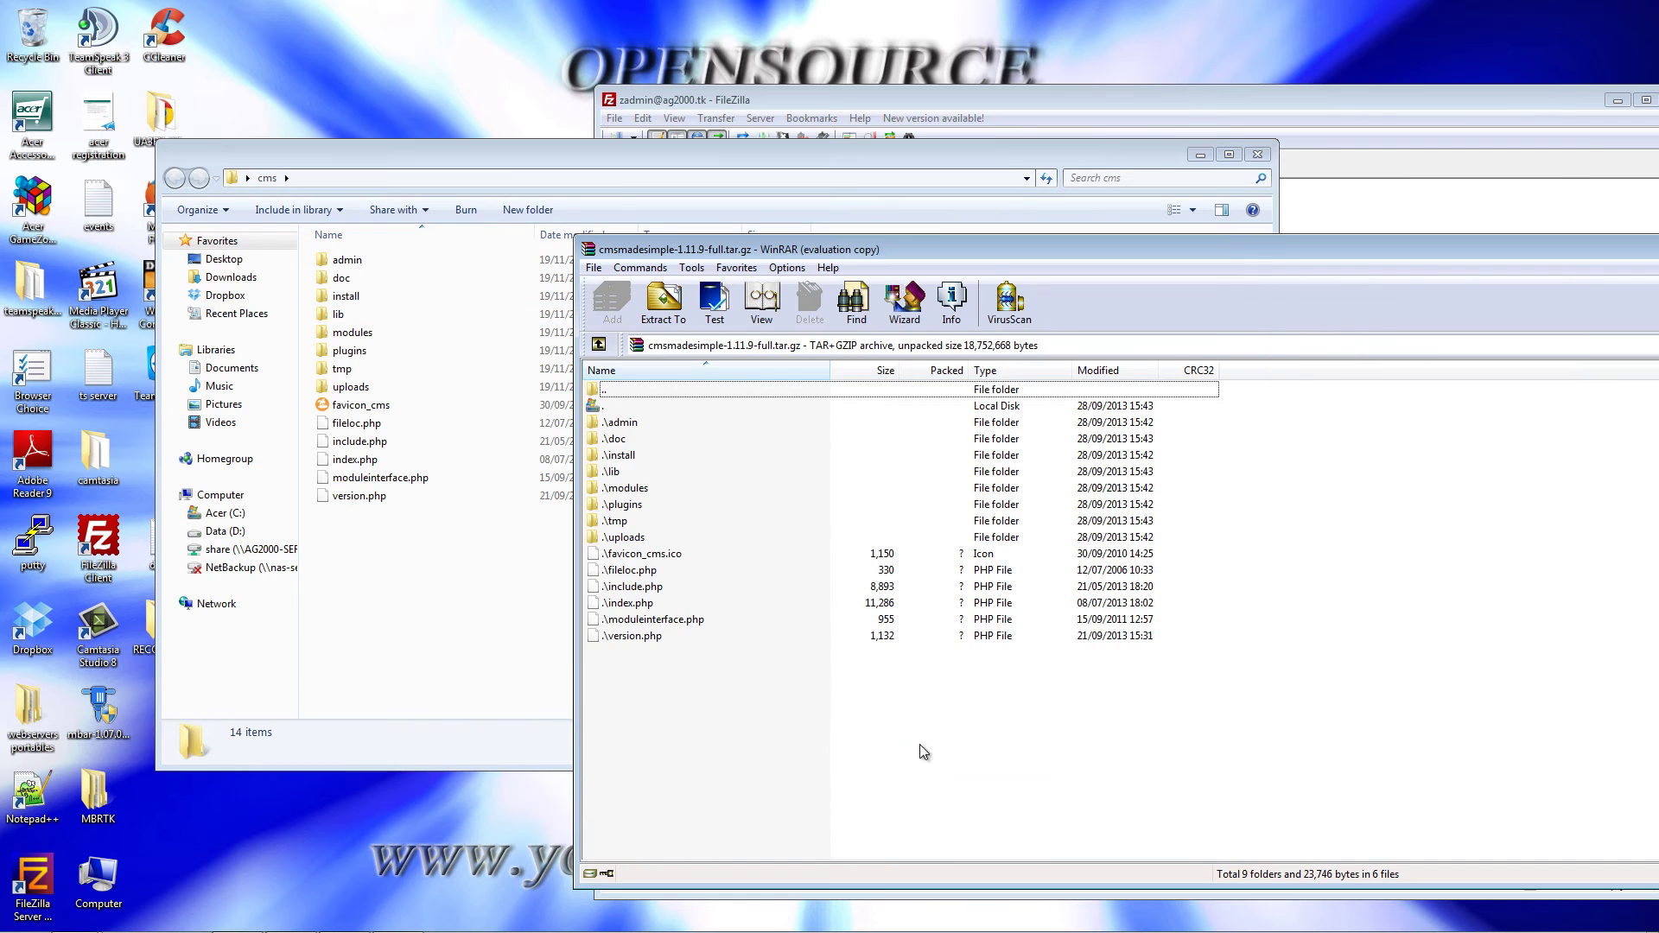
drag(754, 645, 649, 779)
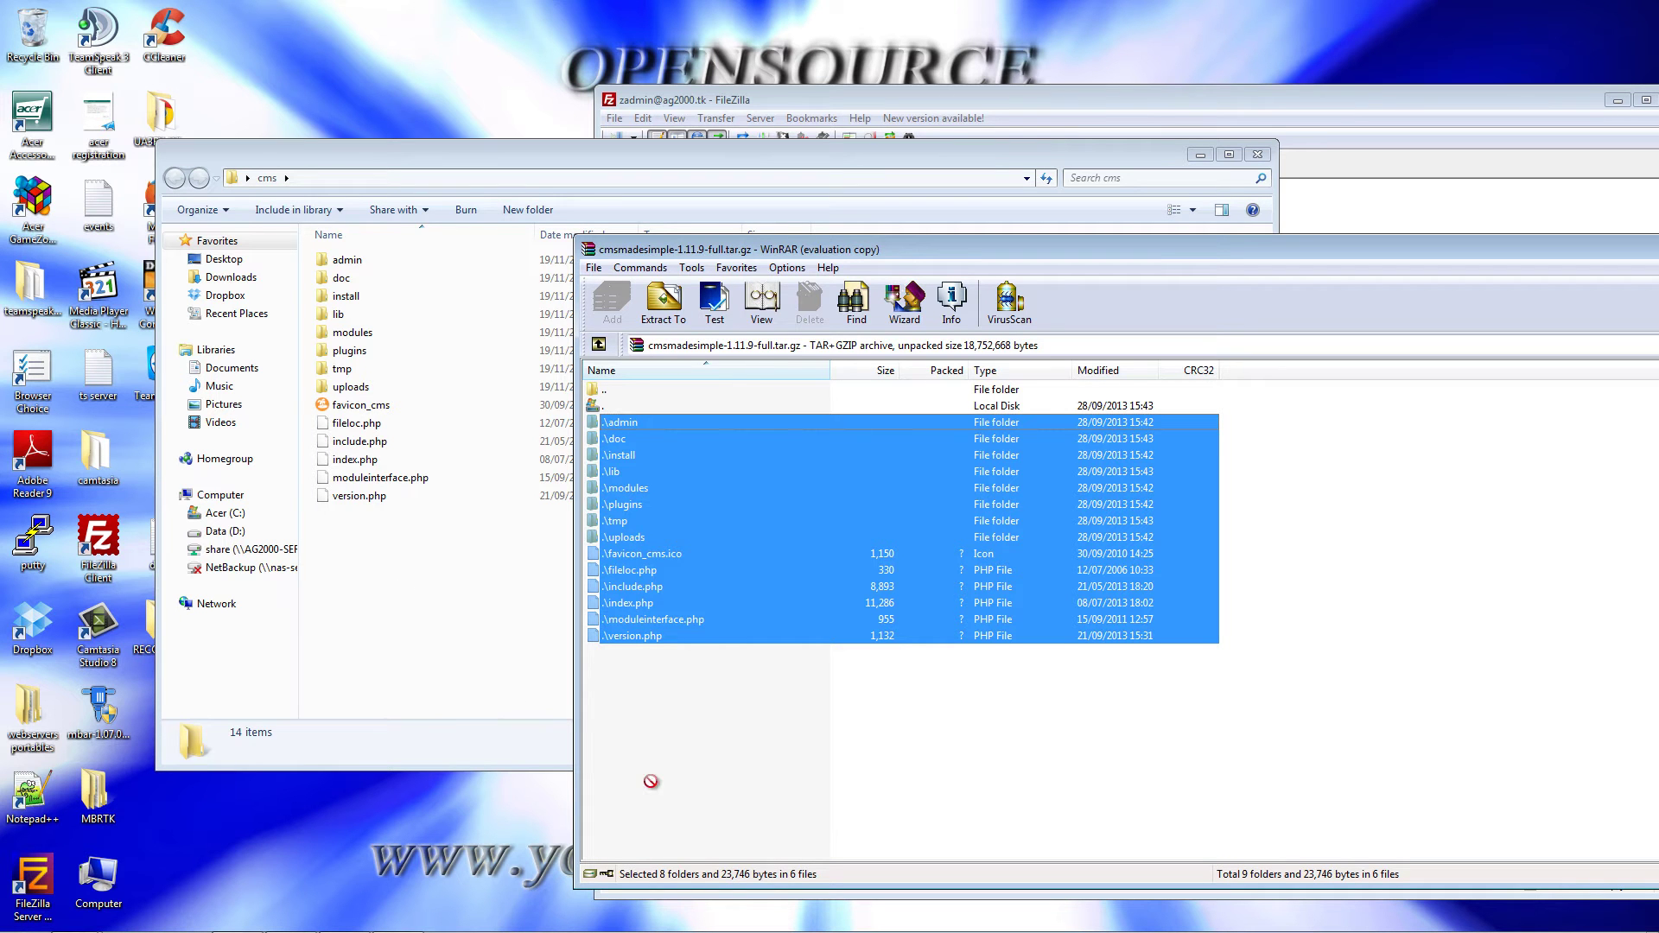
drag(1554, 256, 909, 345)
Step: Delete the old config.php from the remote cms-tutorials_tk folder in FileZilla
click(1147, 338)
click(1324, 593)
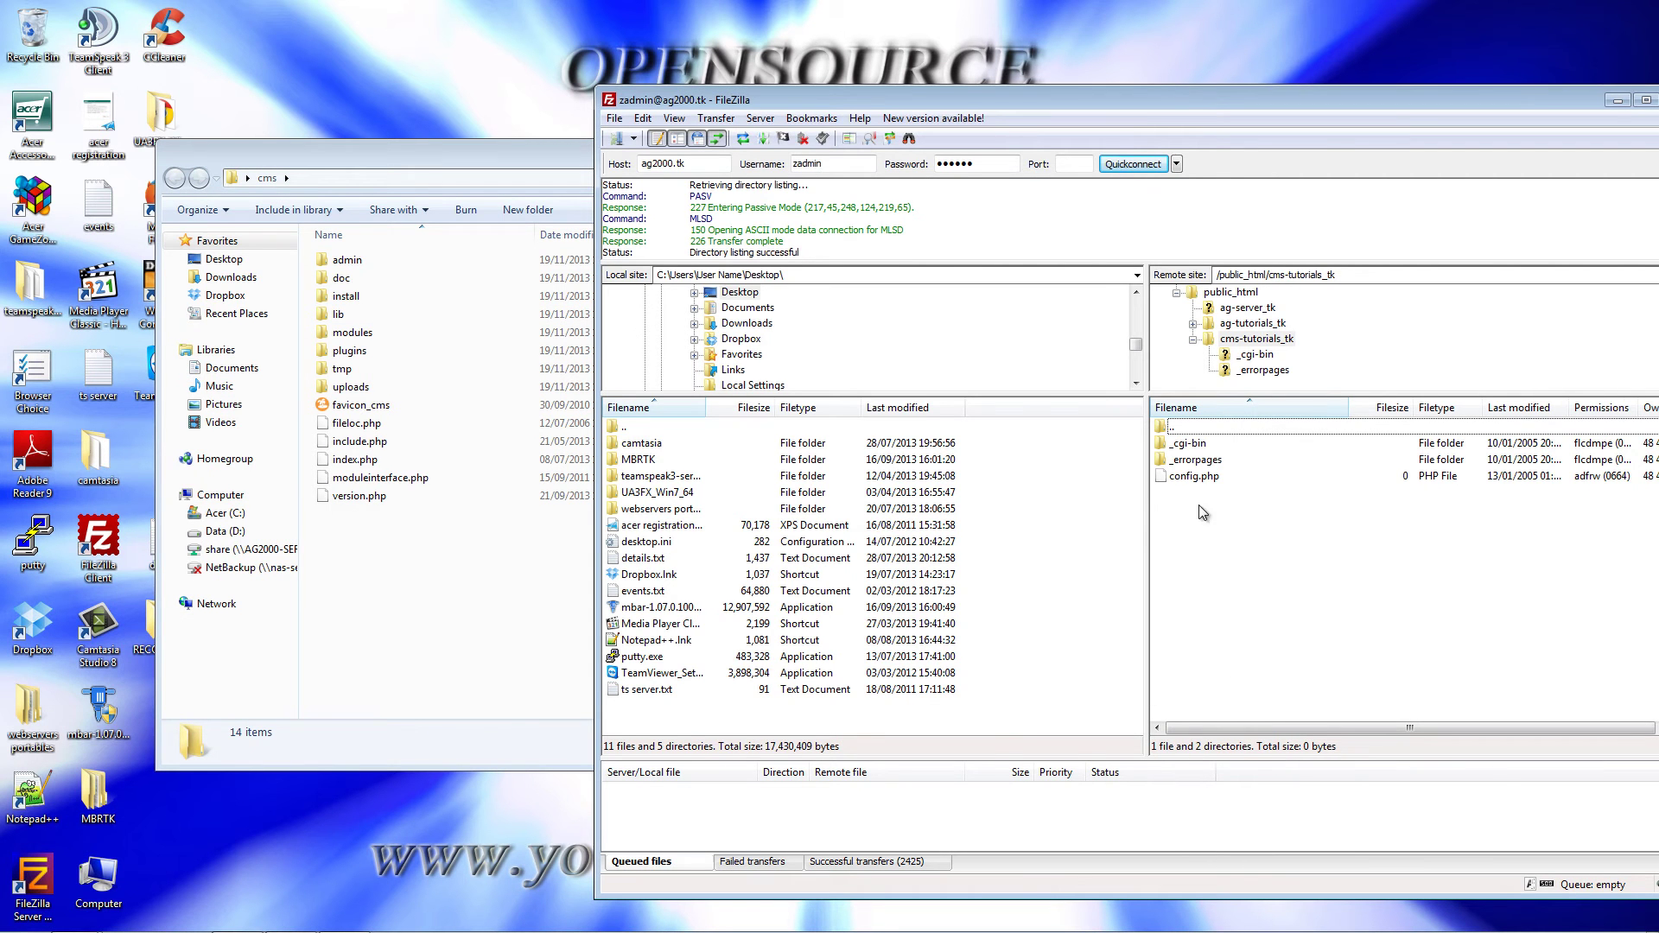
click(1206, 476)
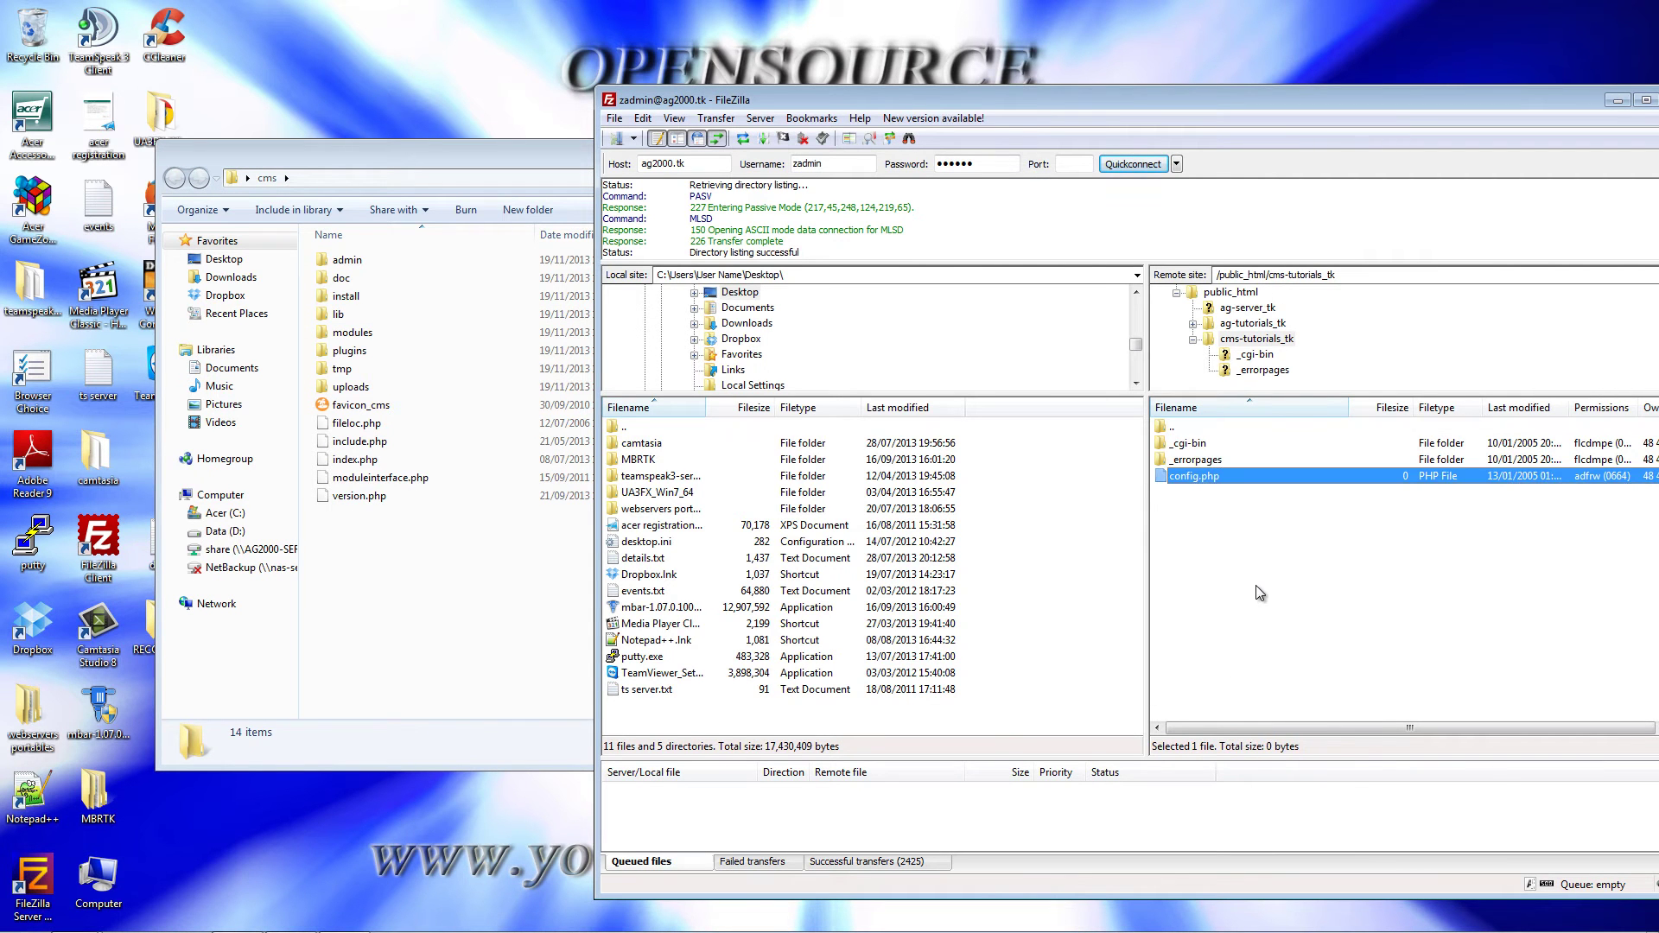
key(Delete)
key(Return)
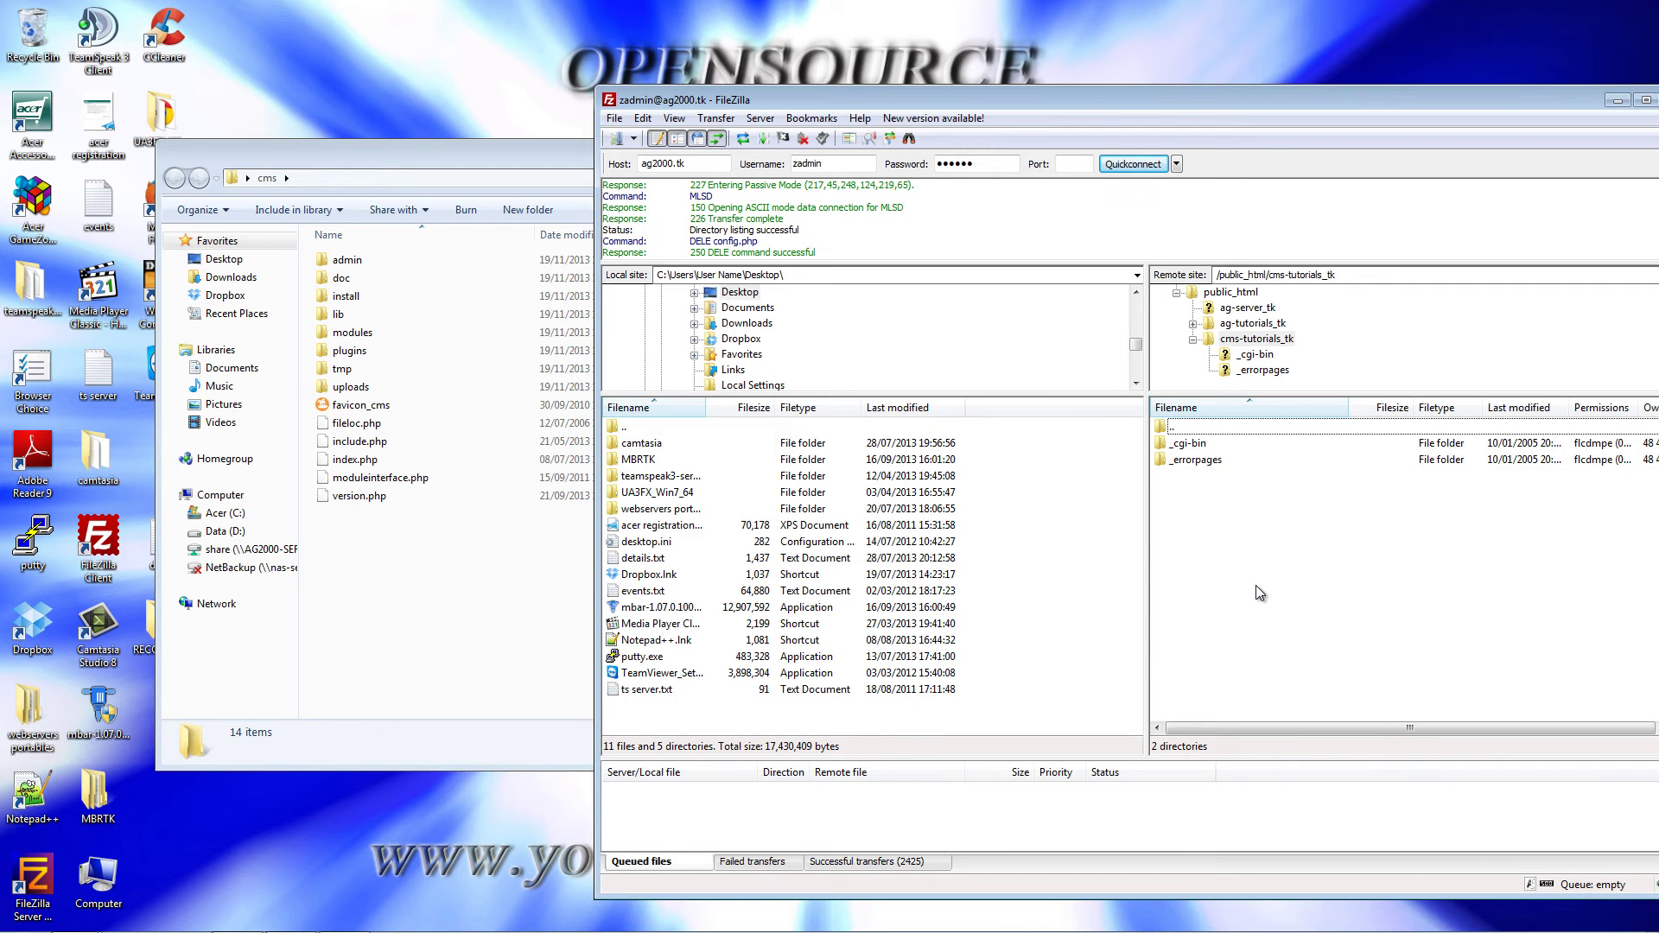
Step: Upload all 14 cms folder items into the remote cms-tutorials_tk directory
drag(432, 558, 1417, 653)
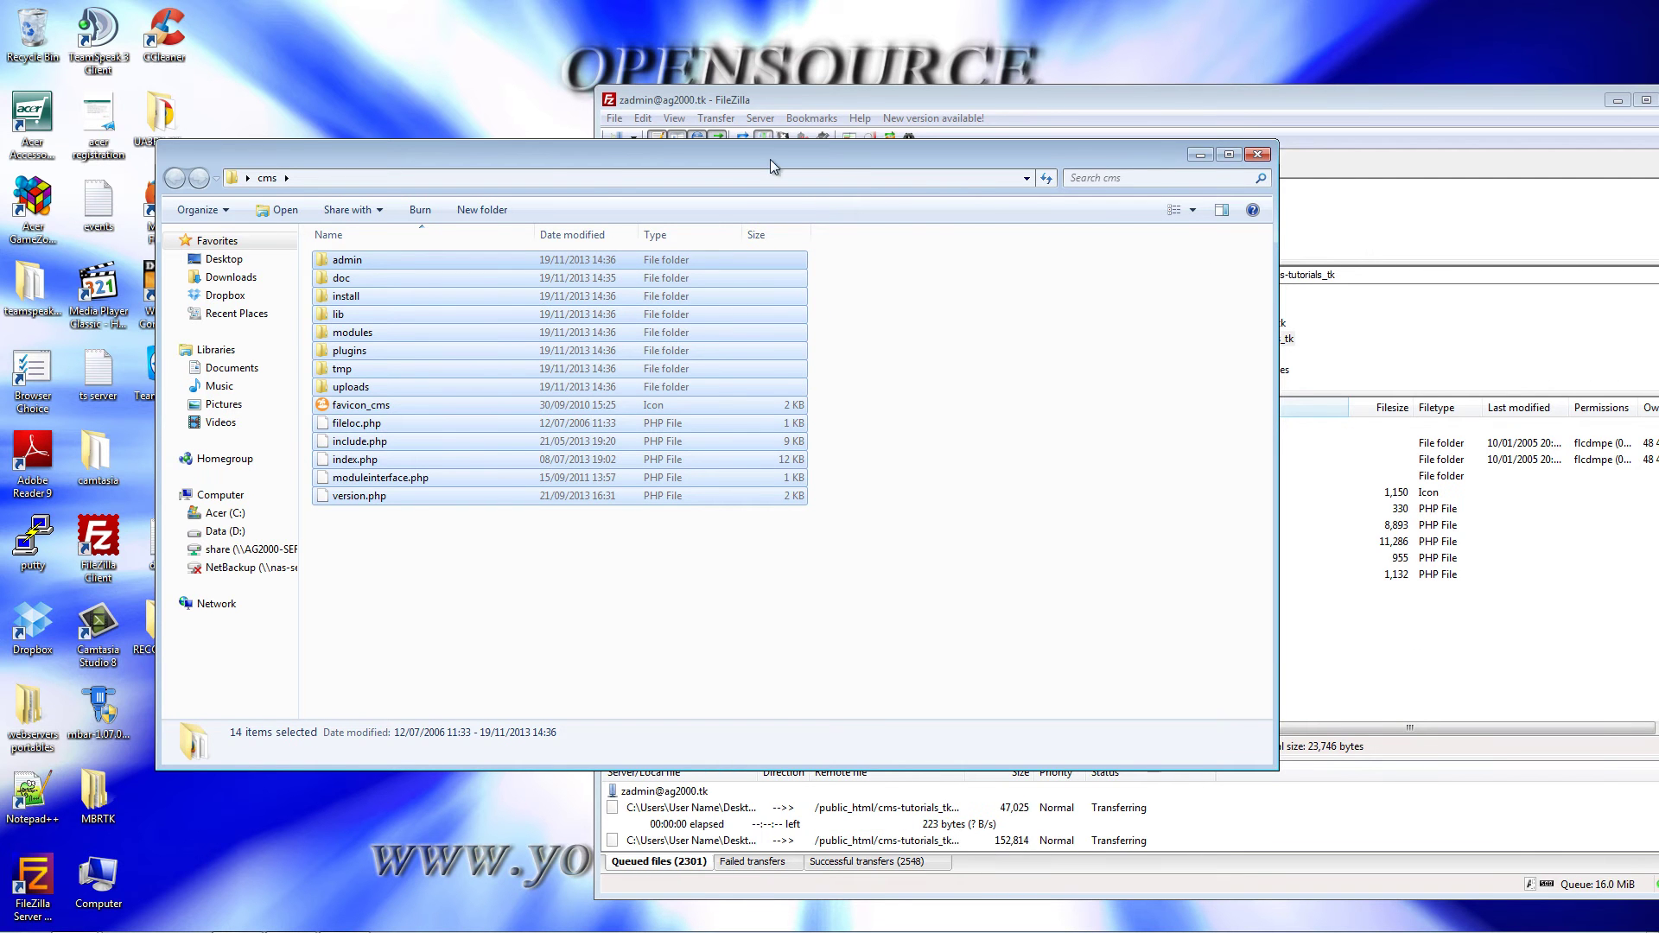
key(alt+F4)
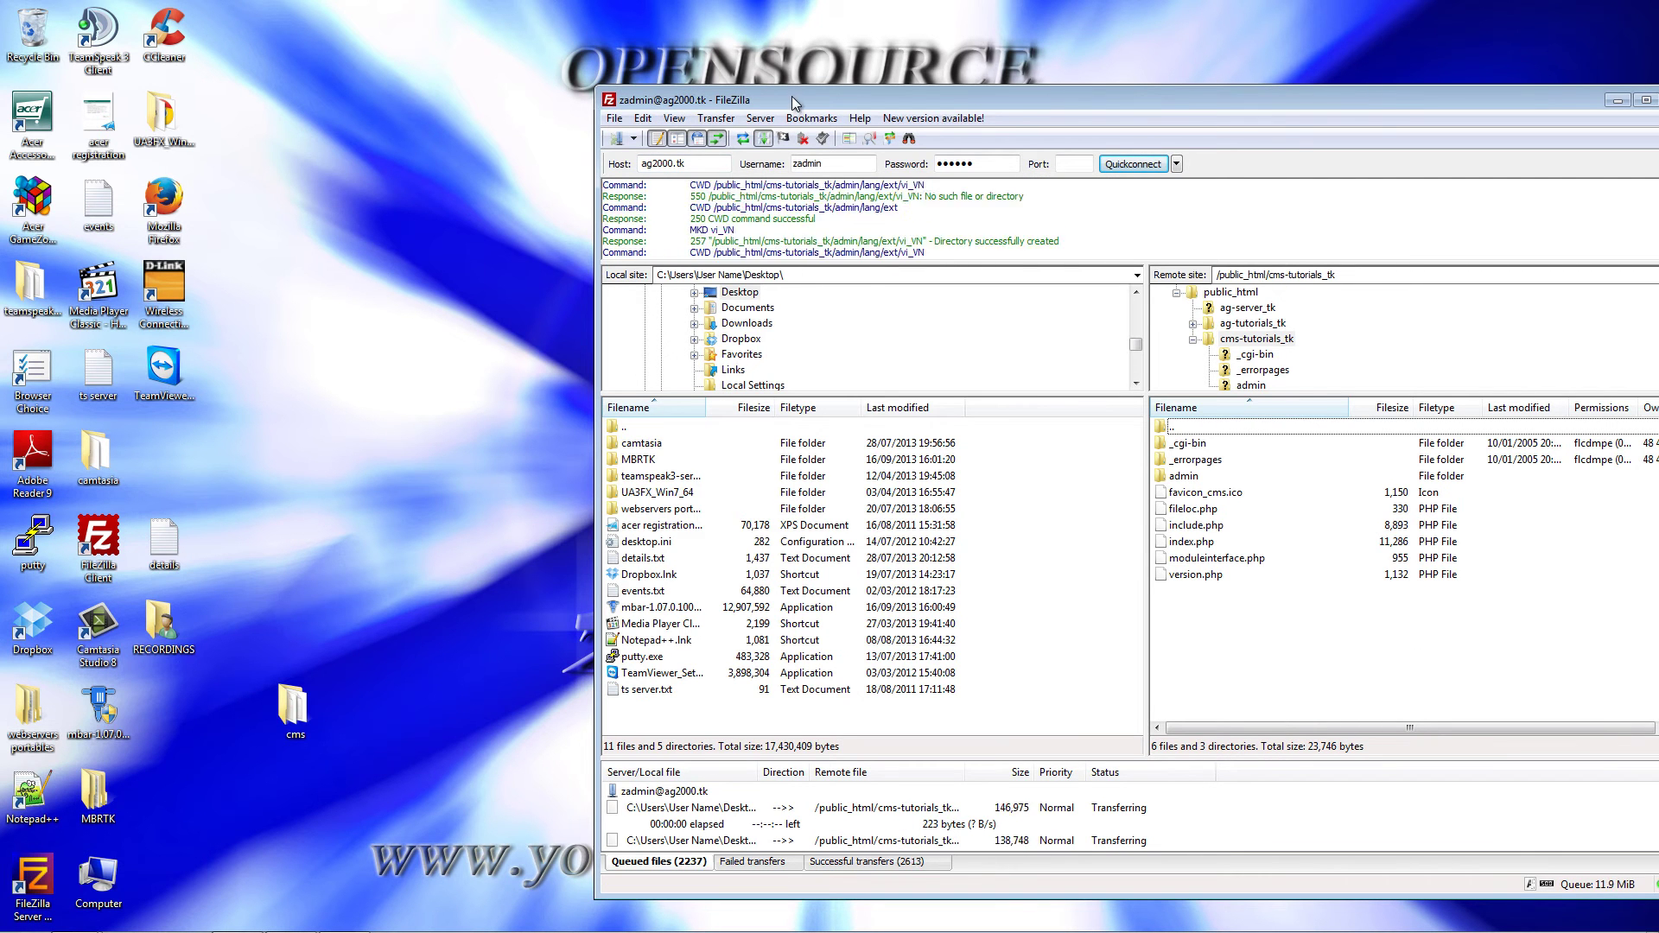
drag(792, 96, 529, 69)
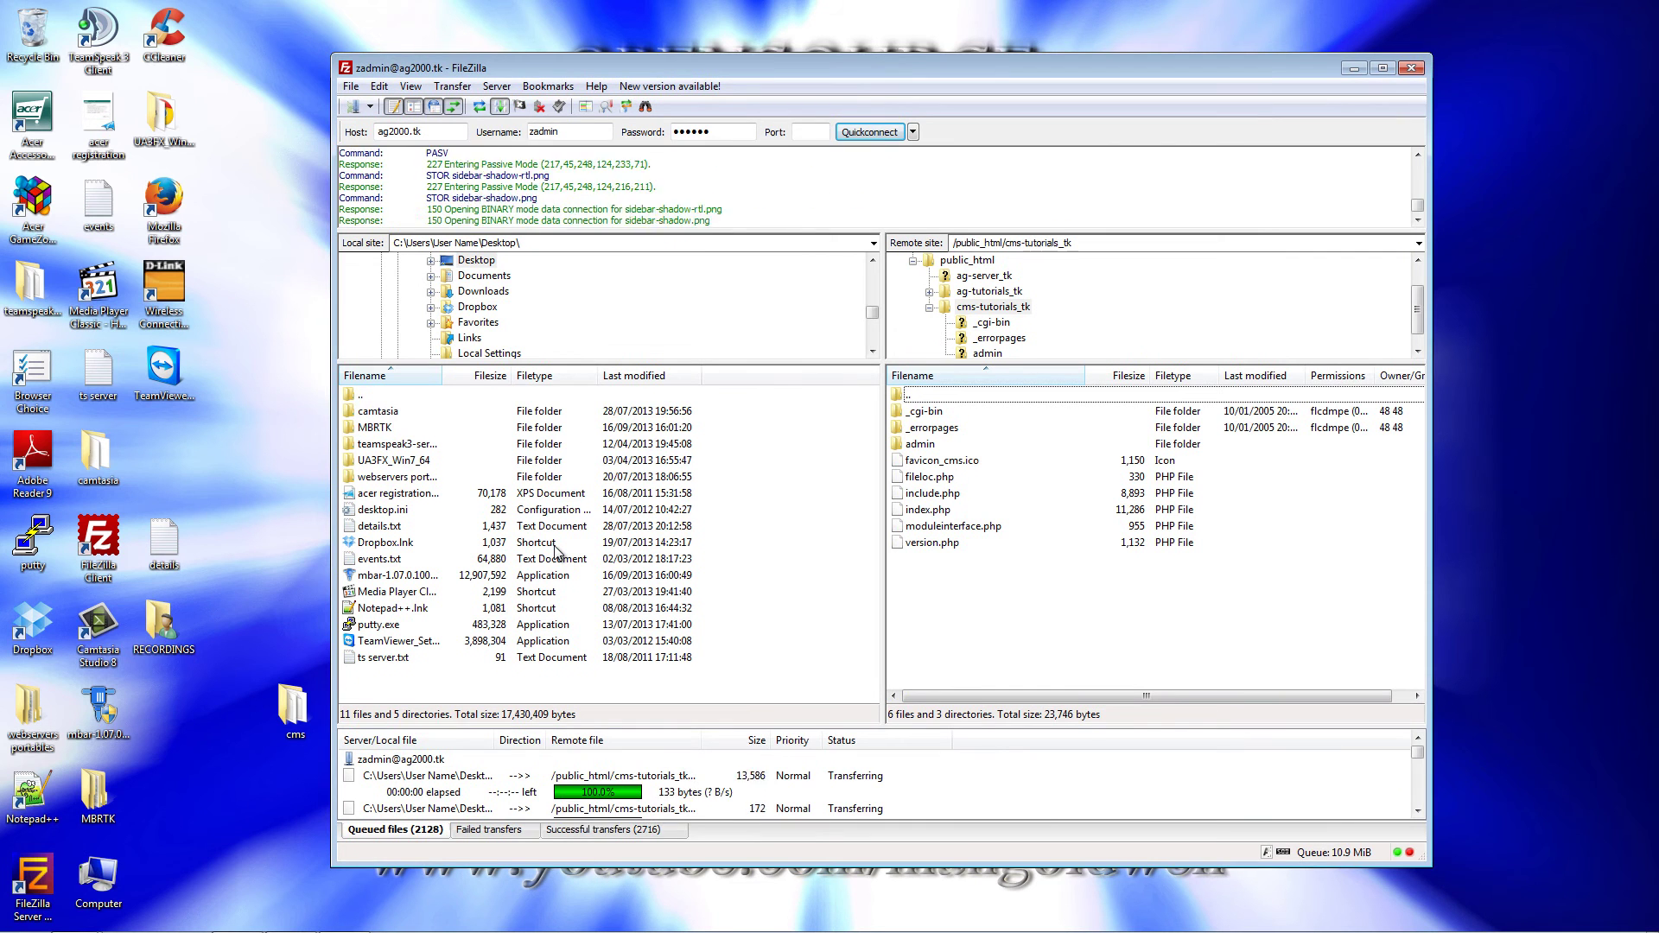
mouse_move(415, 931)
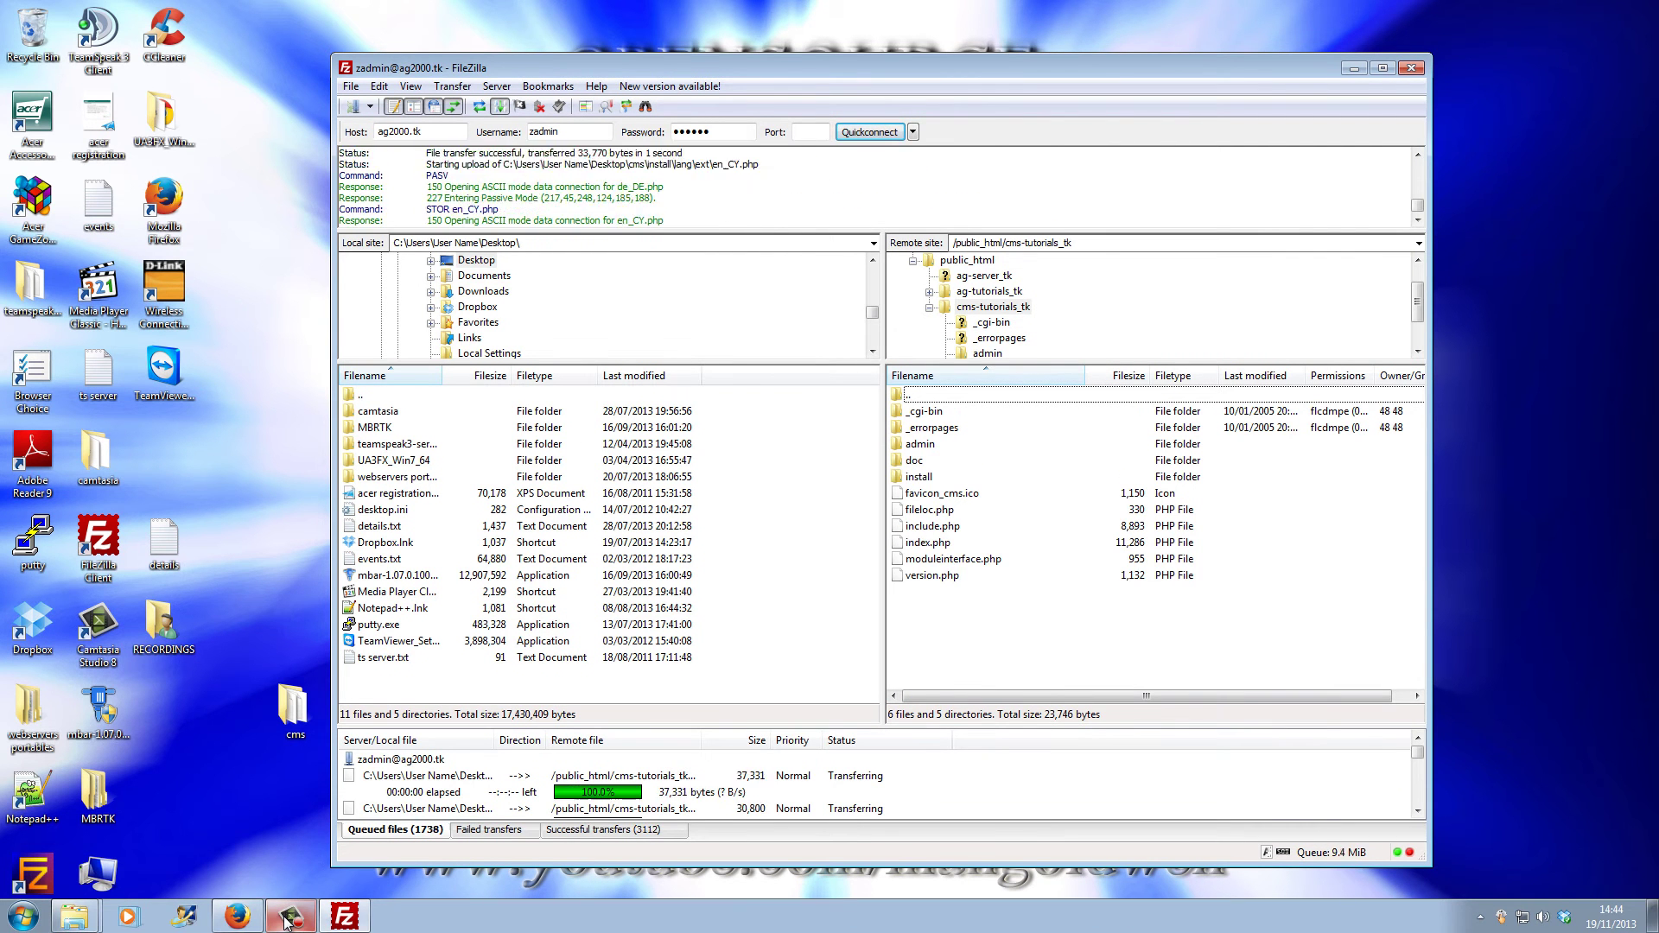
mouse_move(288, 923)
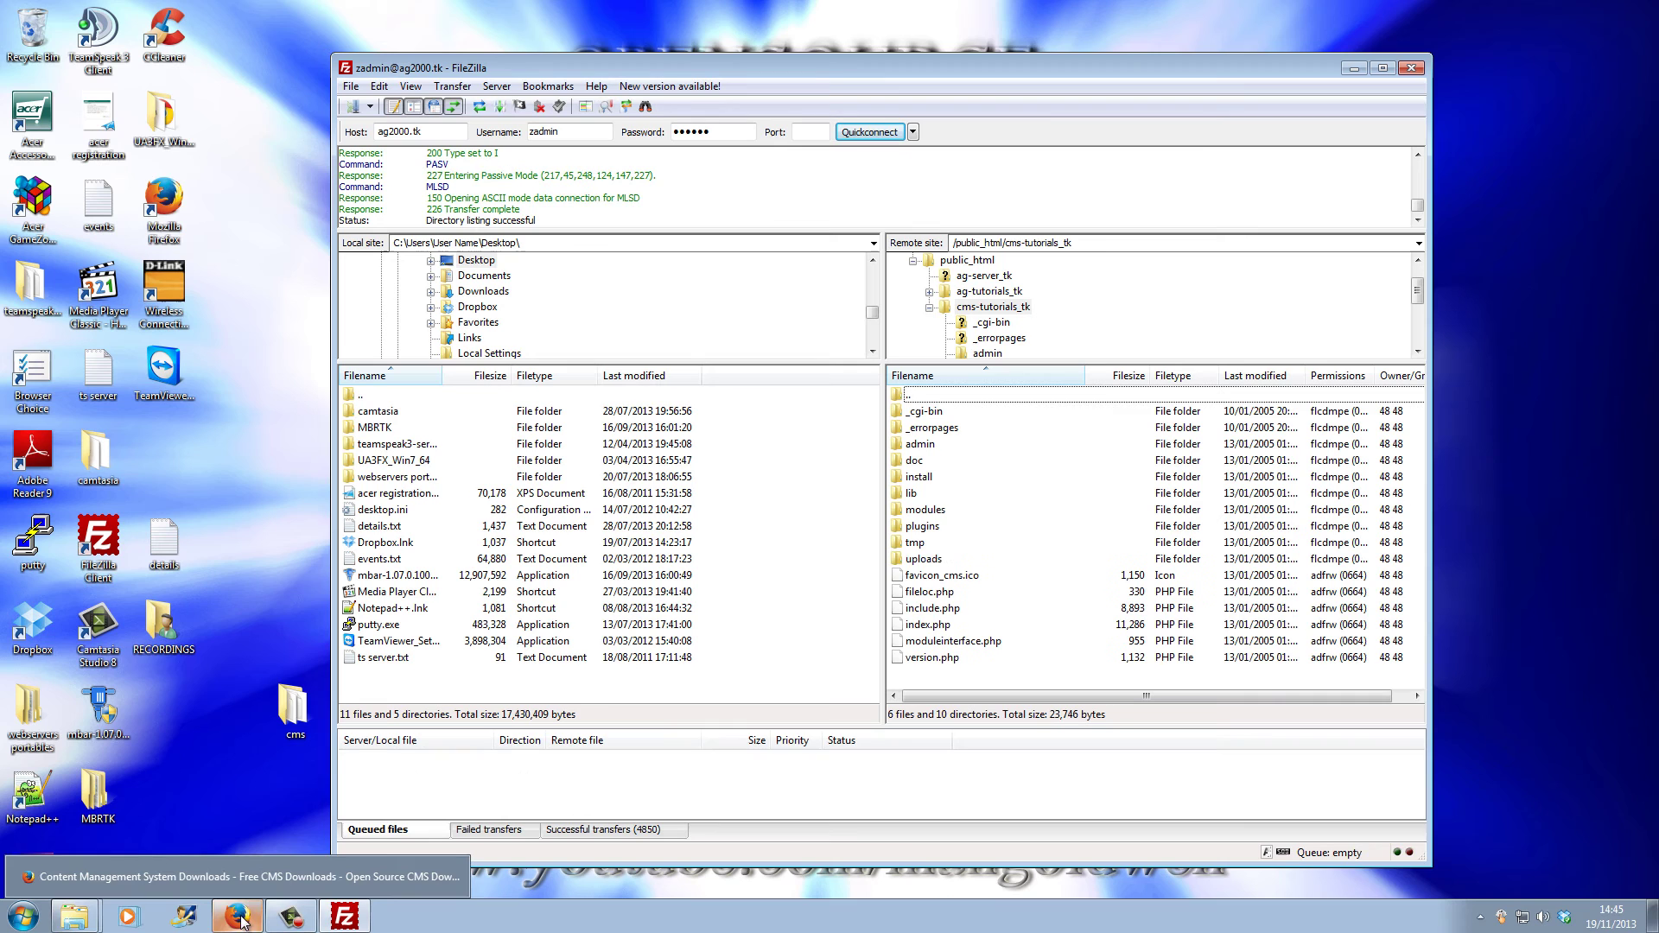
Step: Create a MySQL database named cms (zadmin_cms) on the ZPanel MySQL Databases page
click(244, 921)
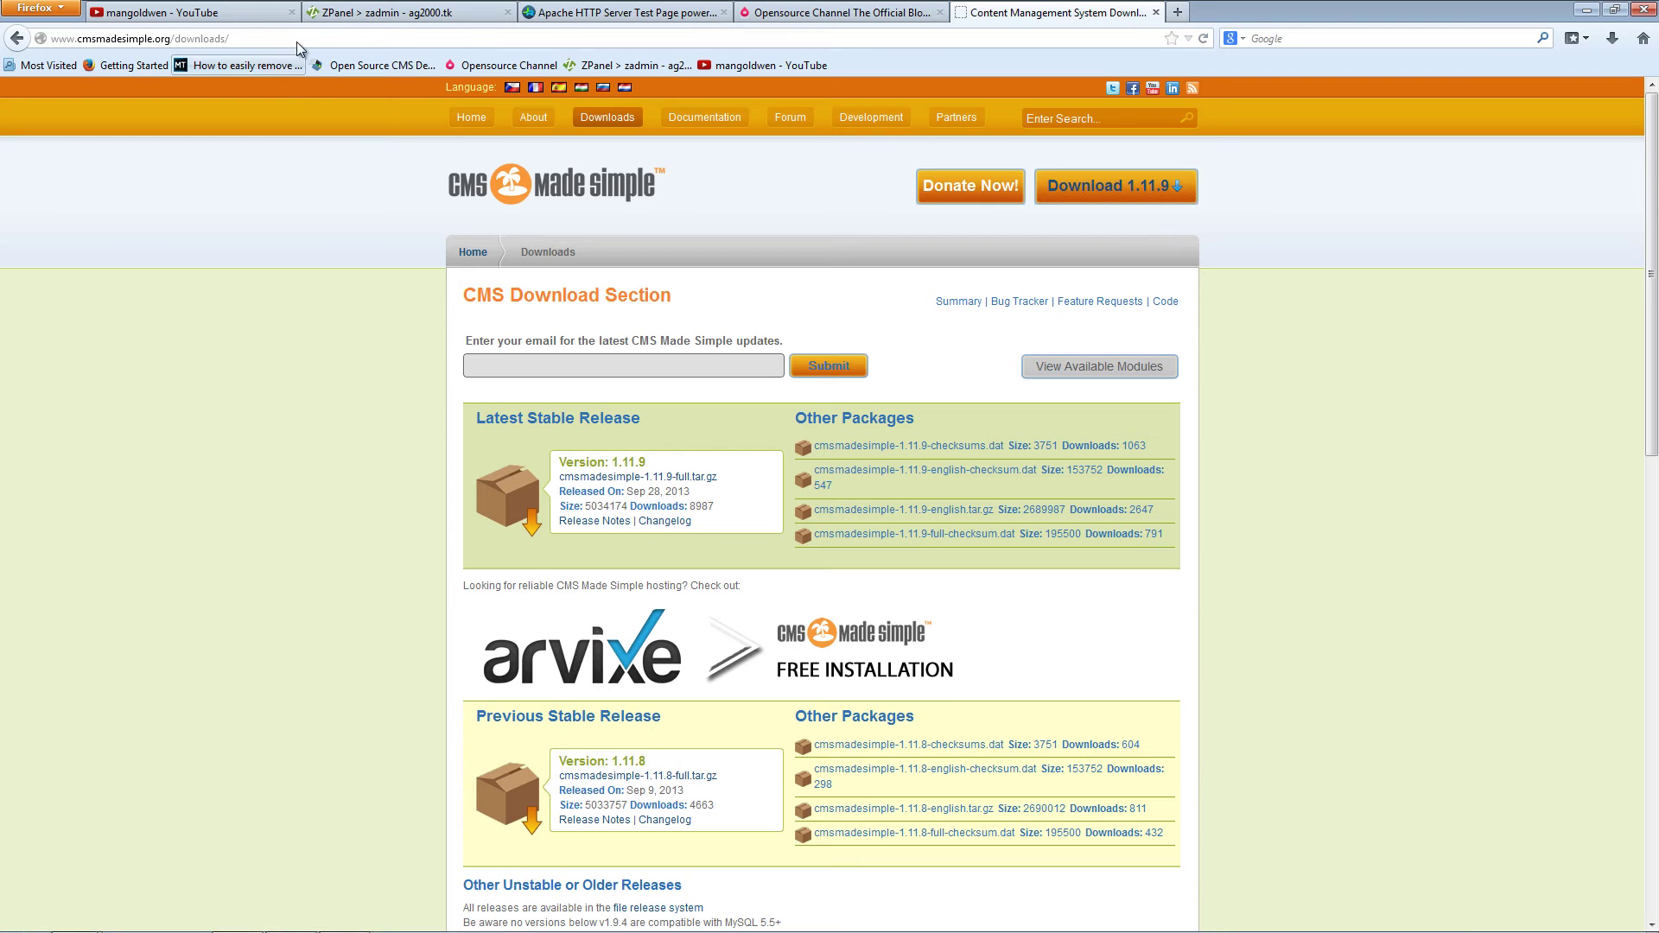
click(358, 14)
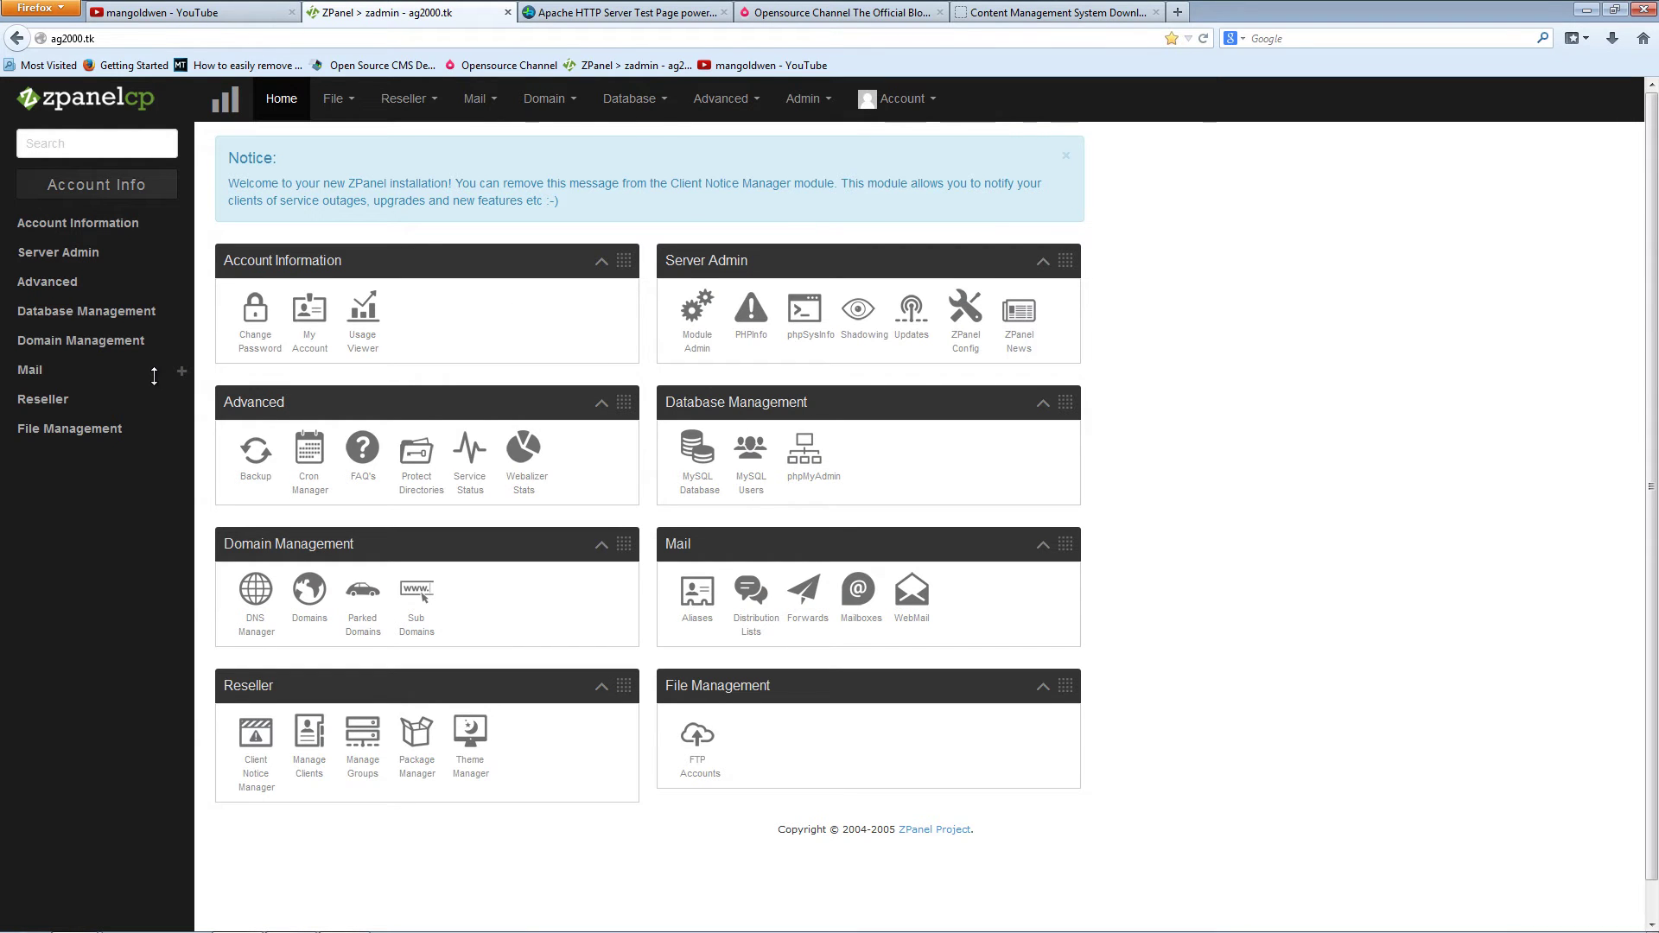
click(624, 100)
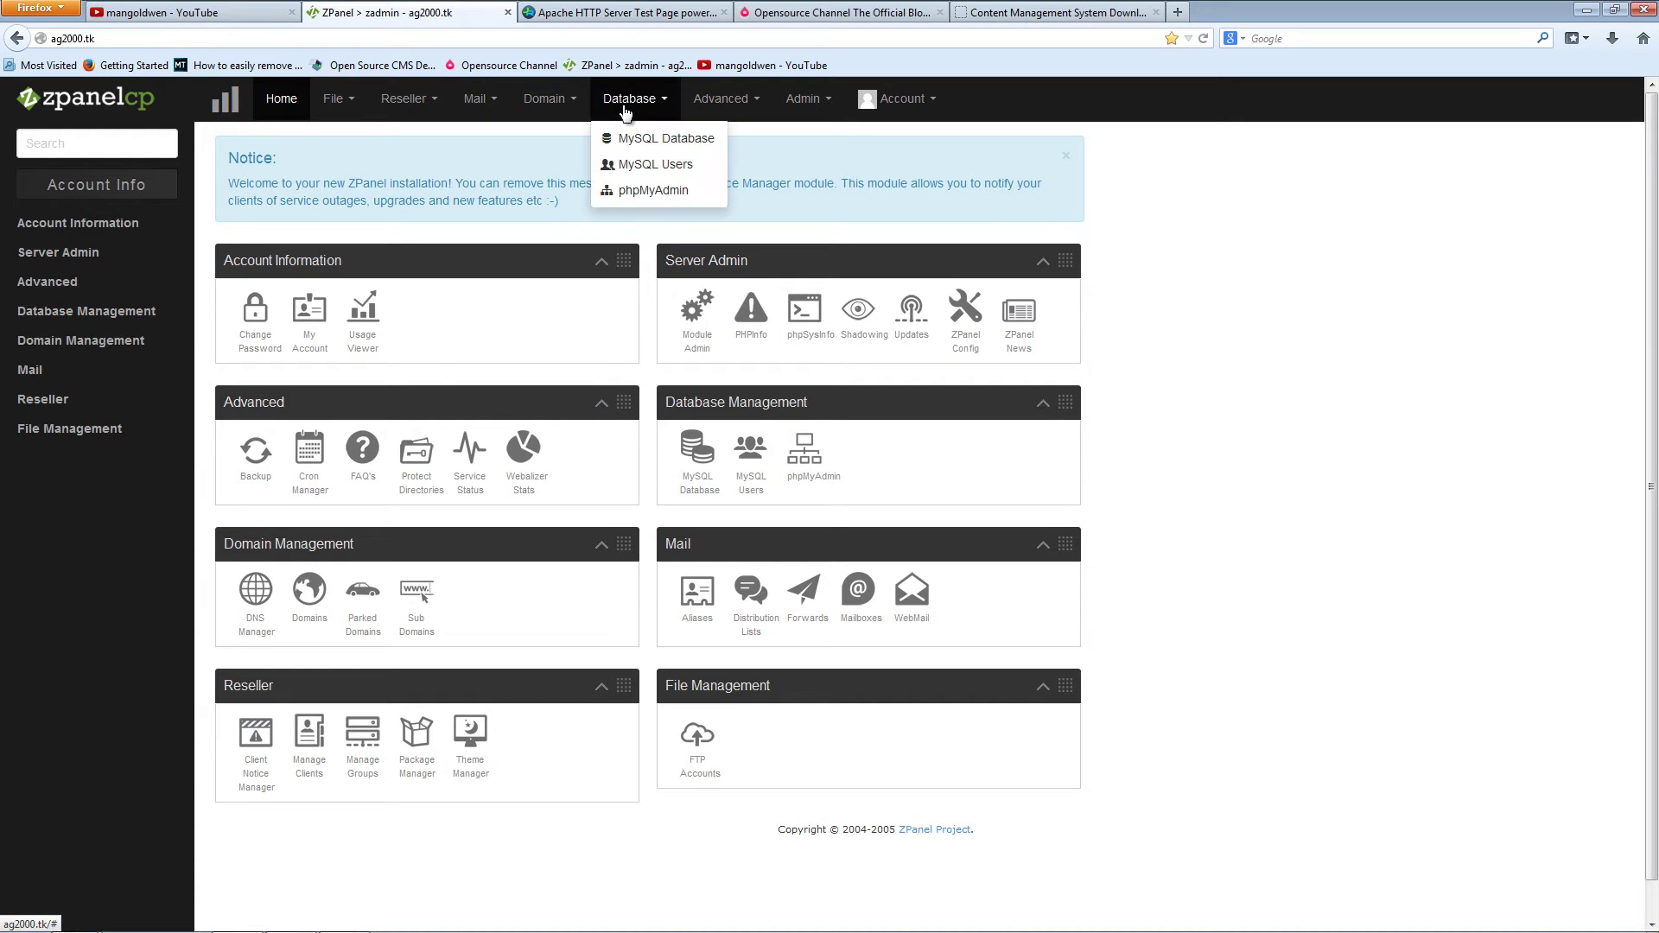
click(667, 138)
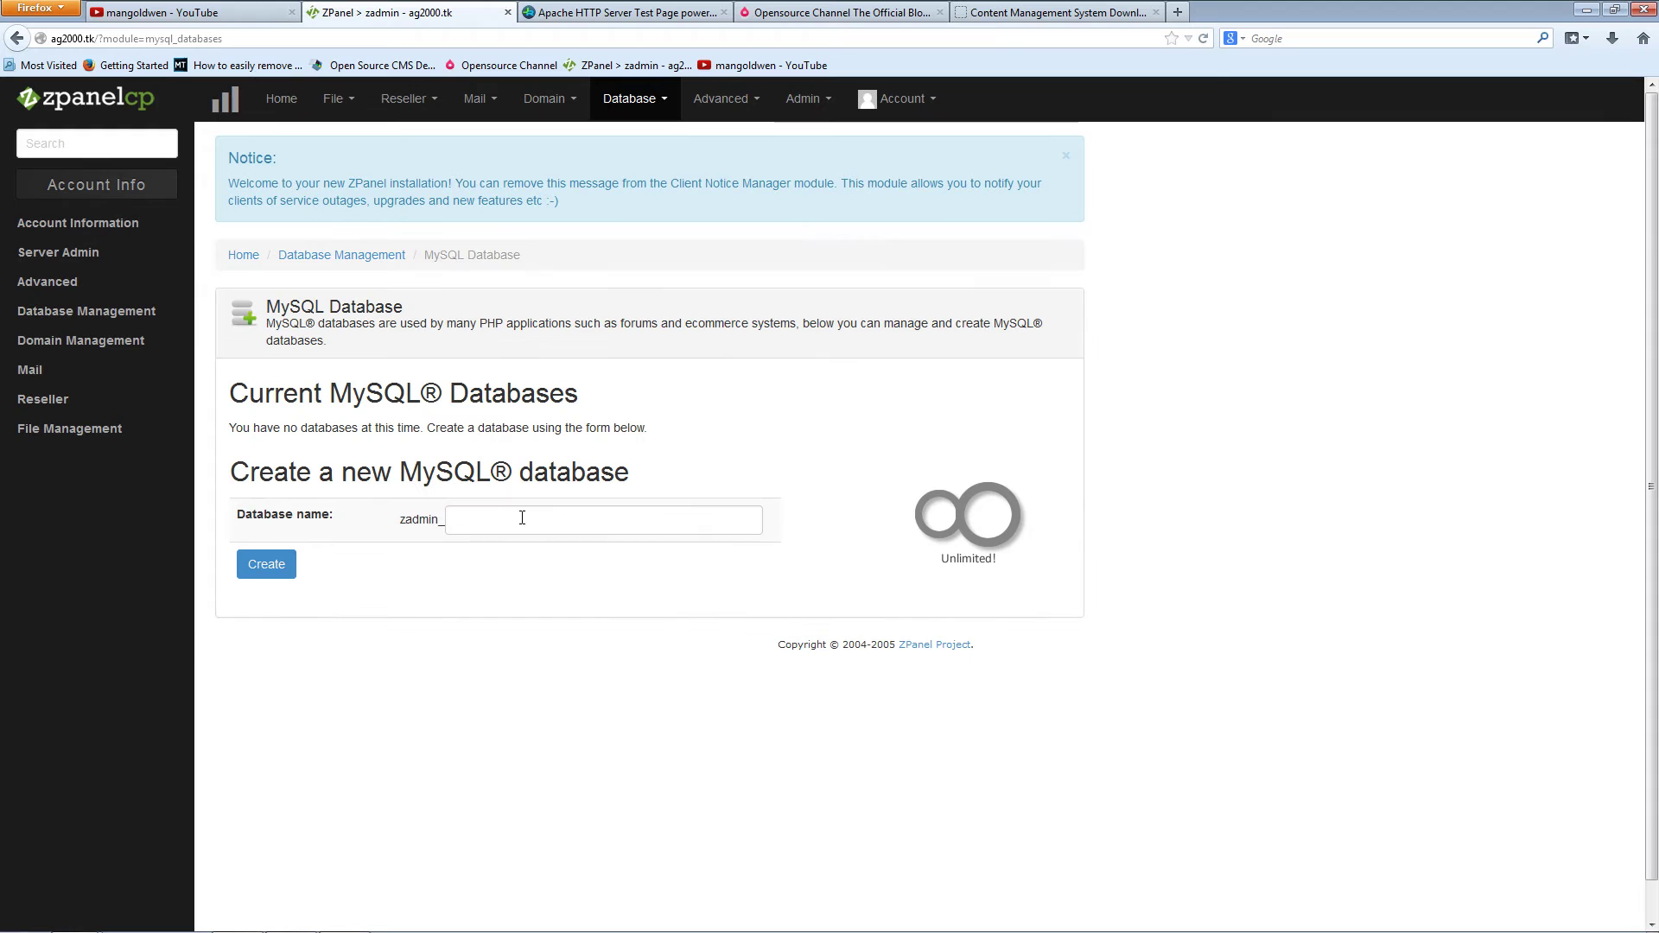
click(523, 519)
text(c)
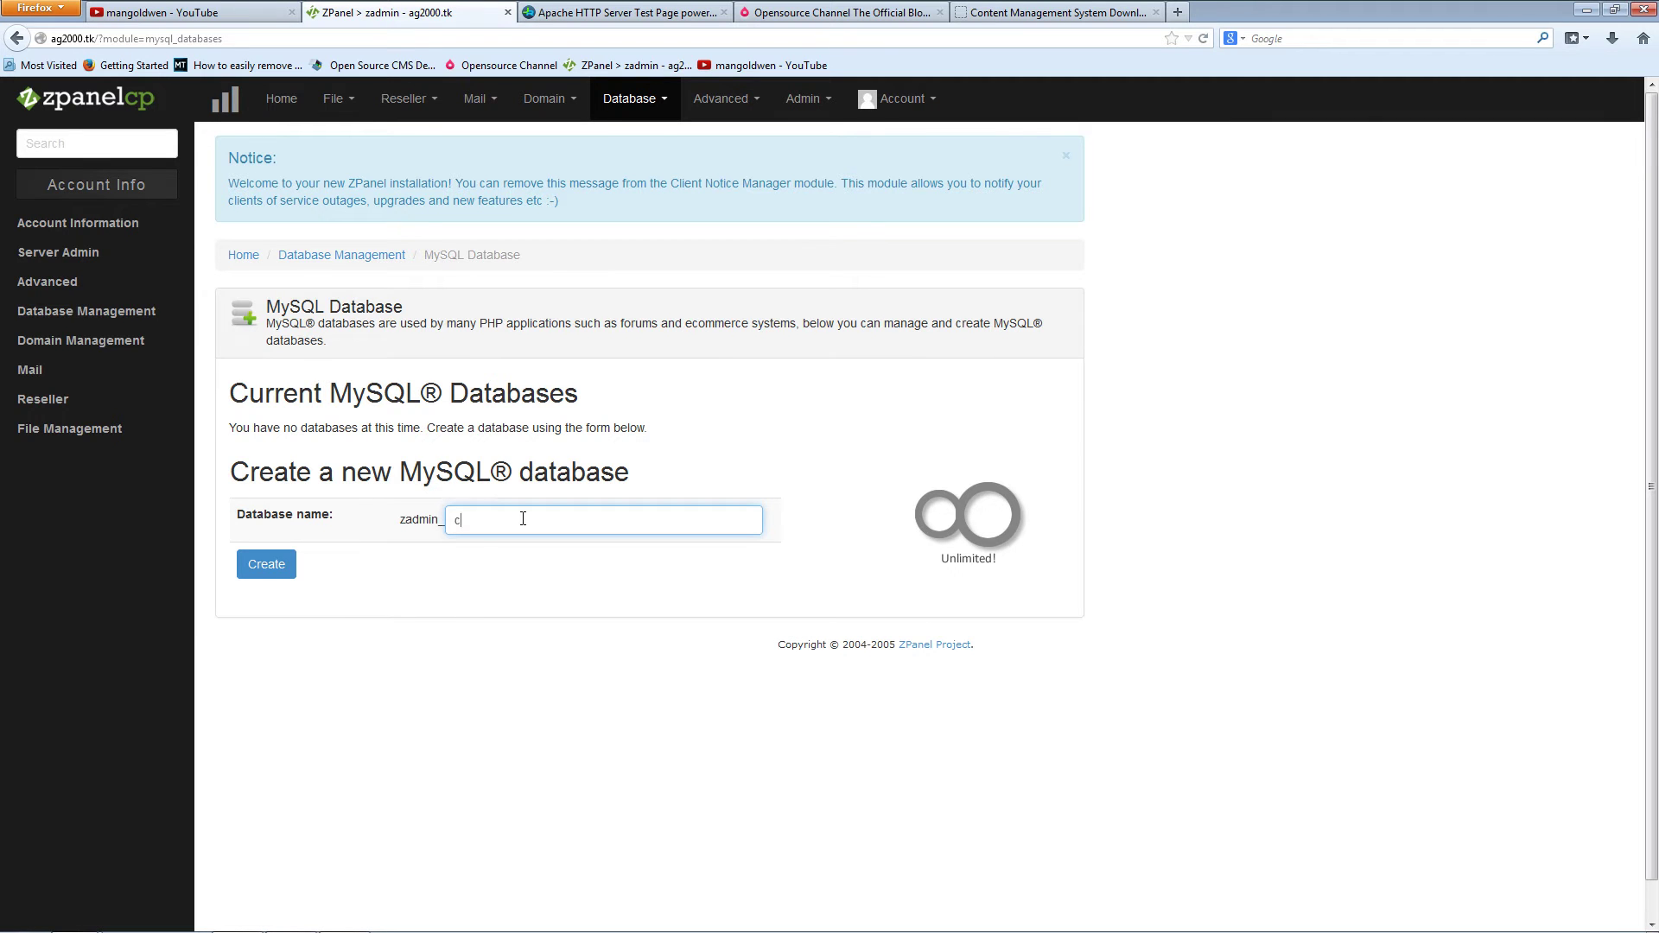
text(ms)
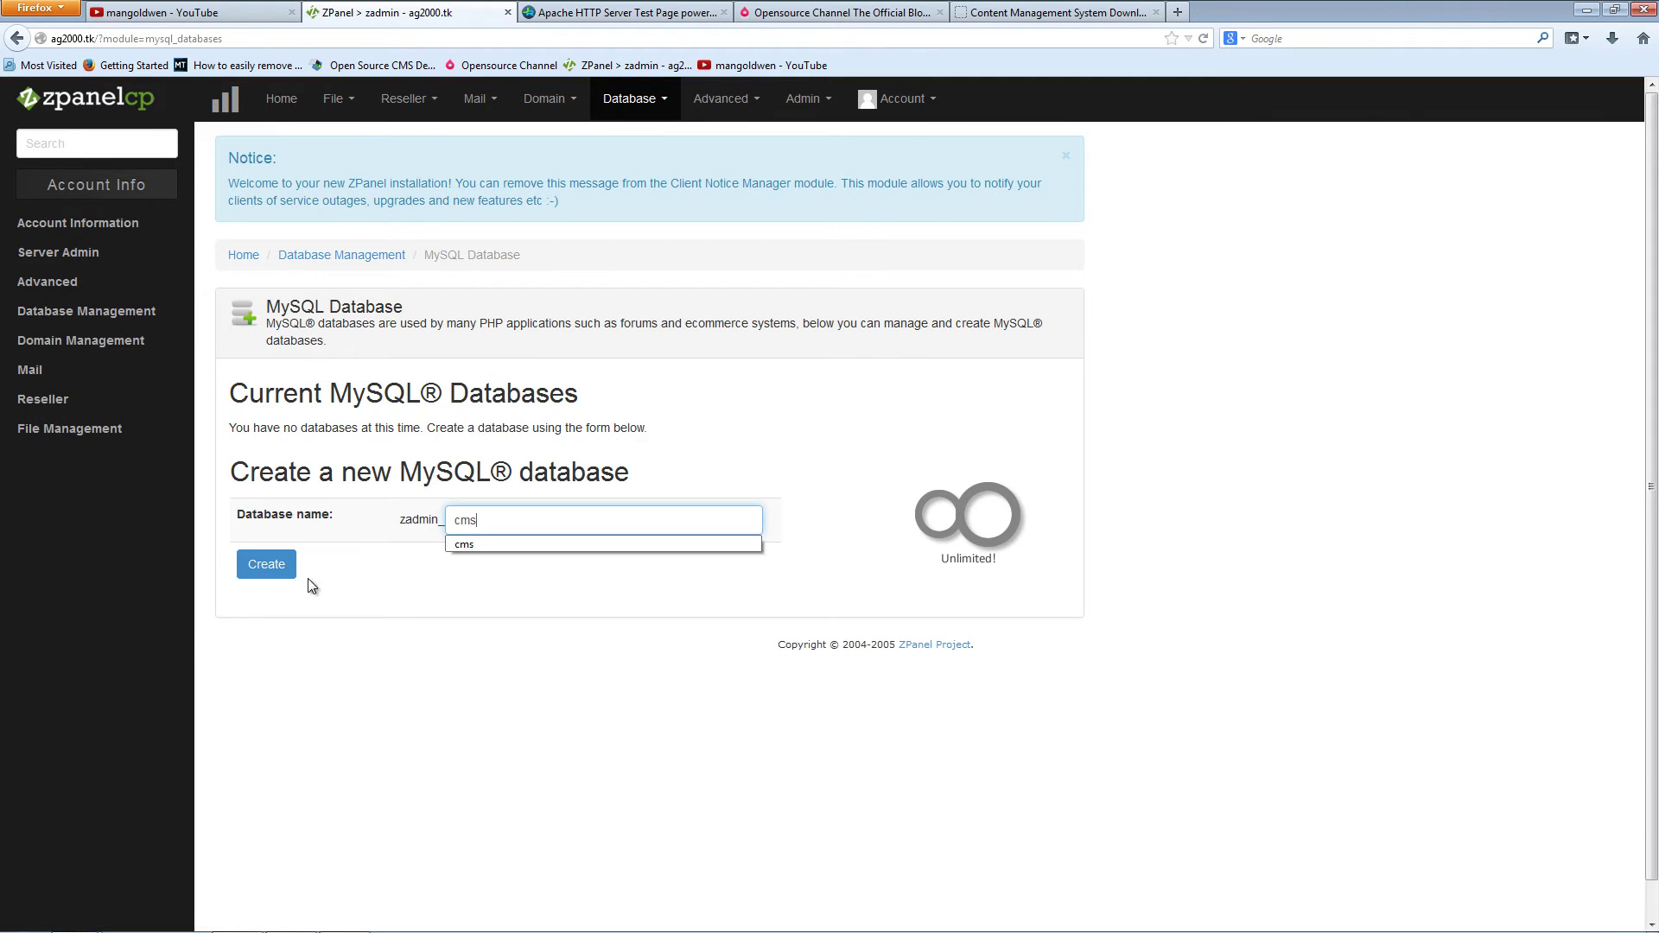
click(267, 565)
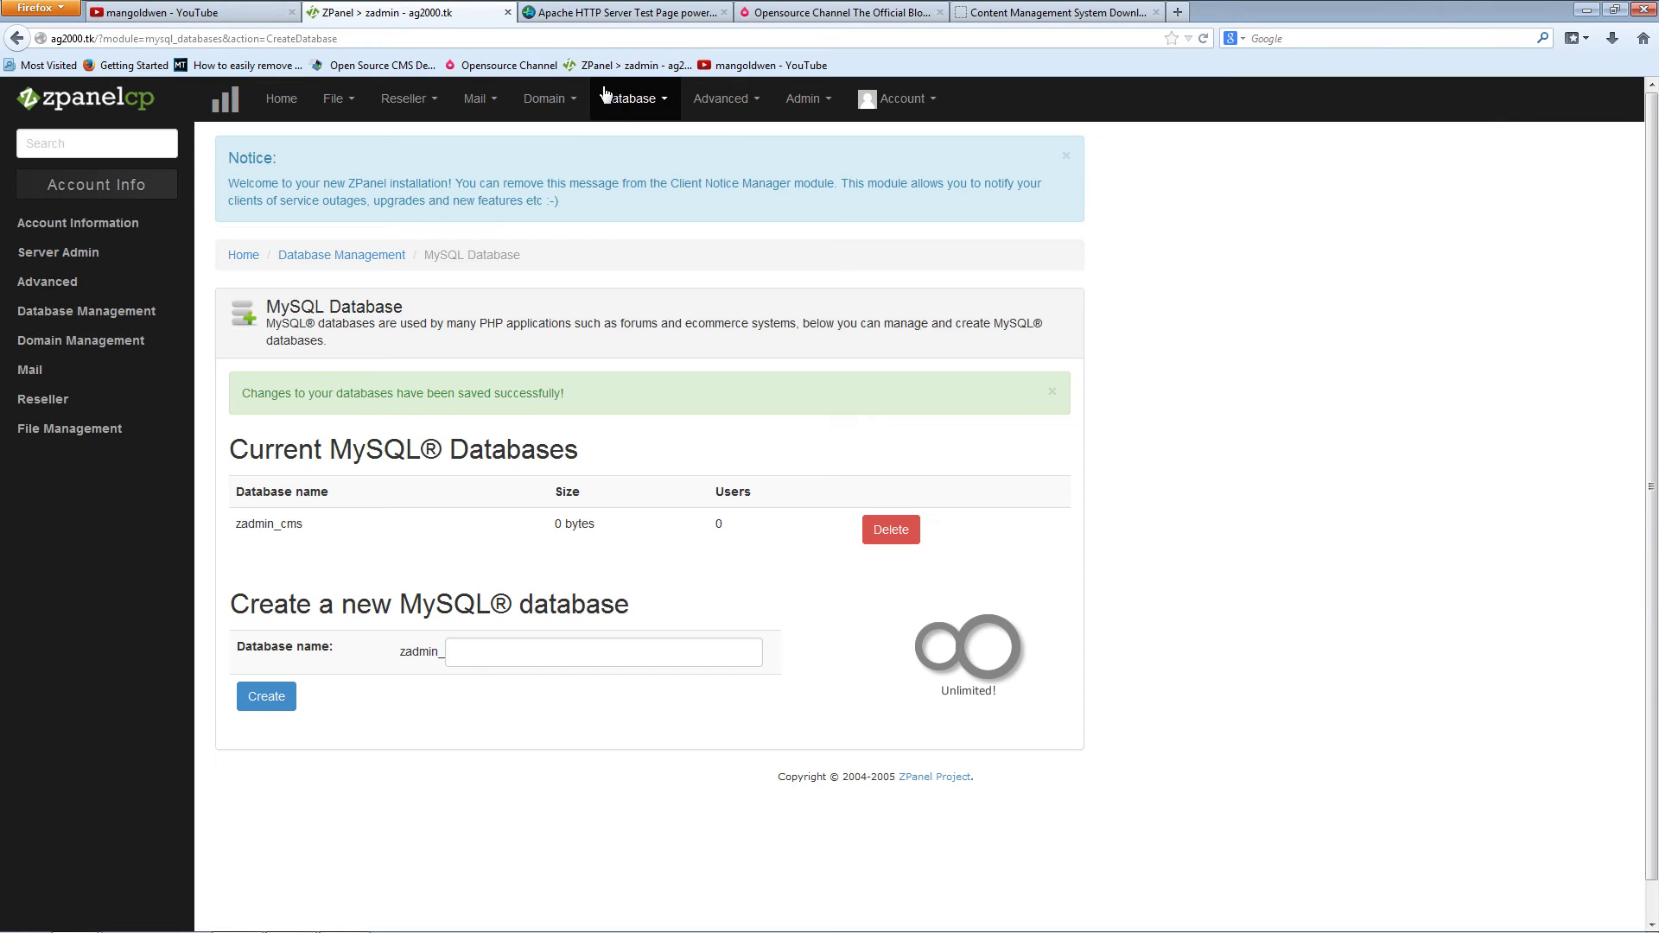
click(635, 99)
Step: Create MySQL user cms mapped to the zadmin_cms database
click(633, 173)
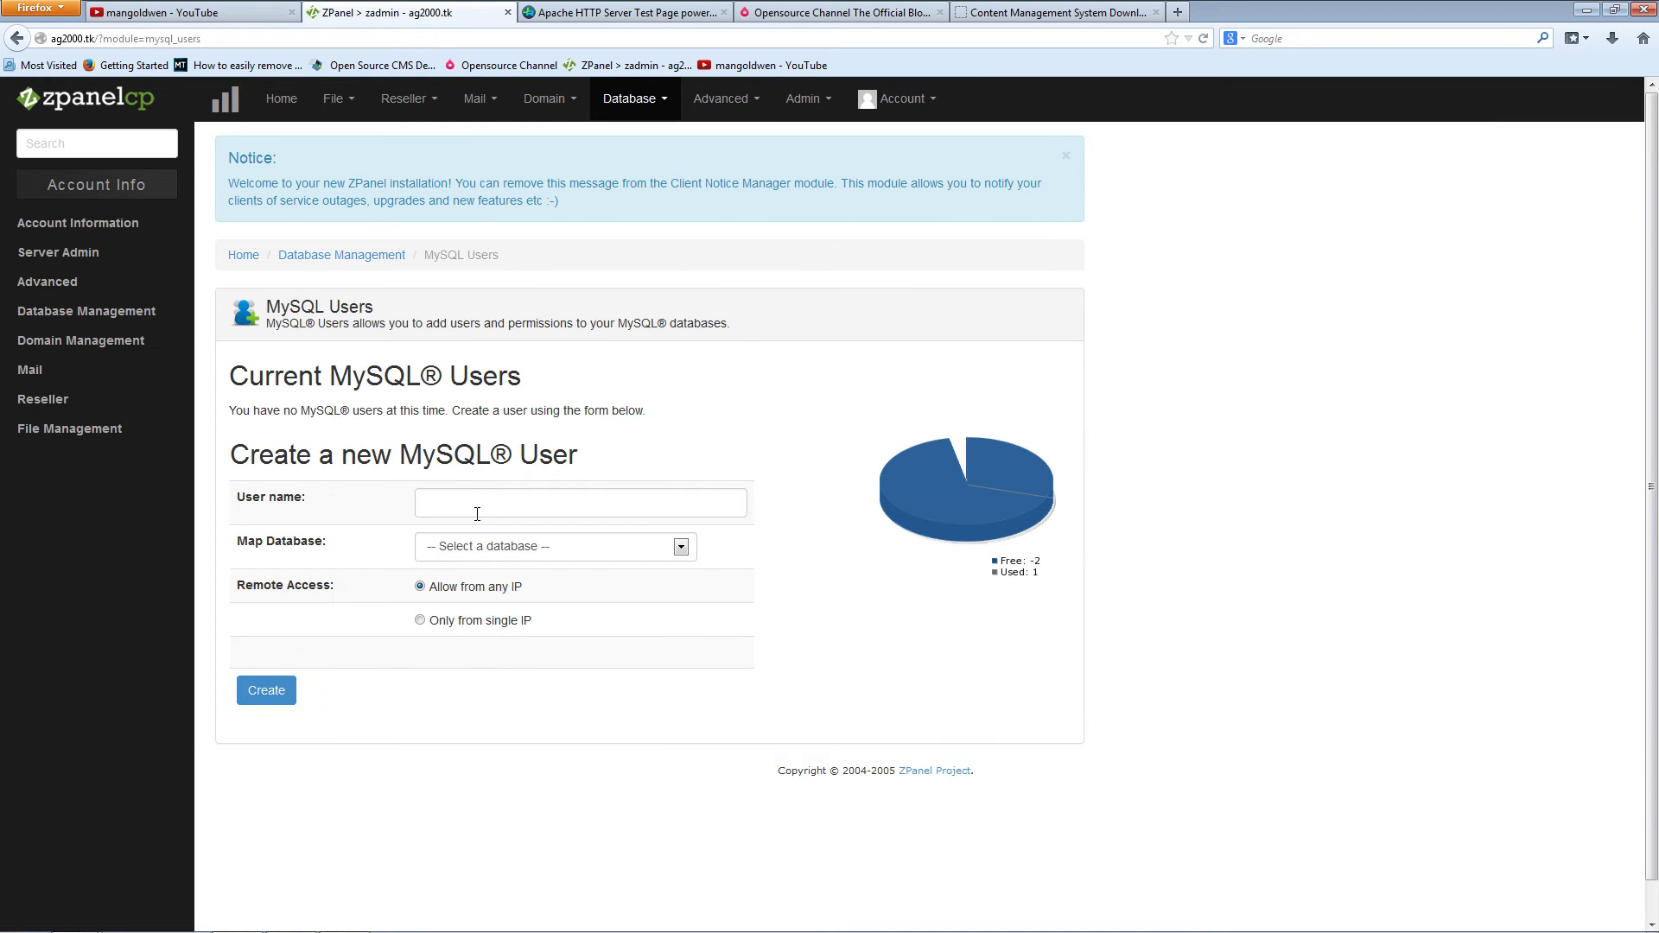
click(477, 514)
text(cms)
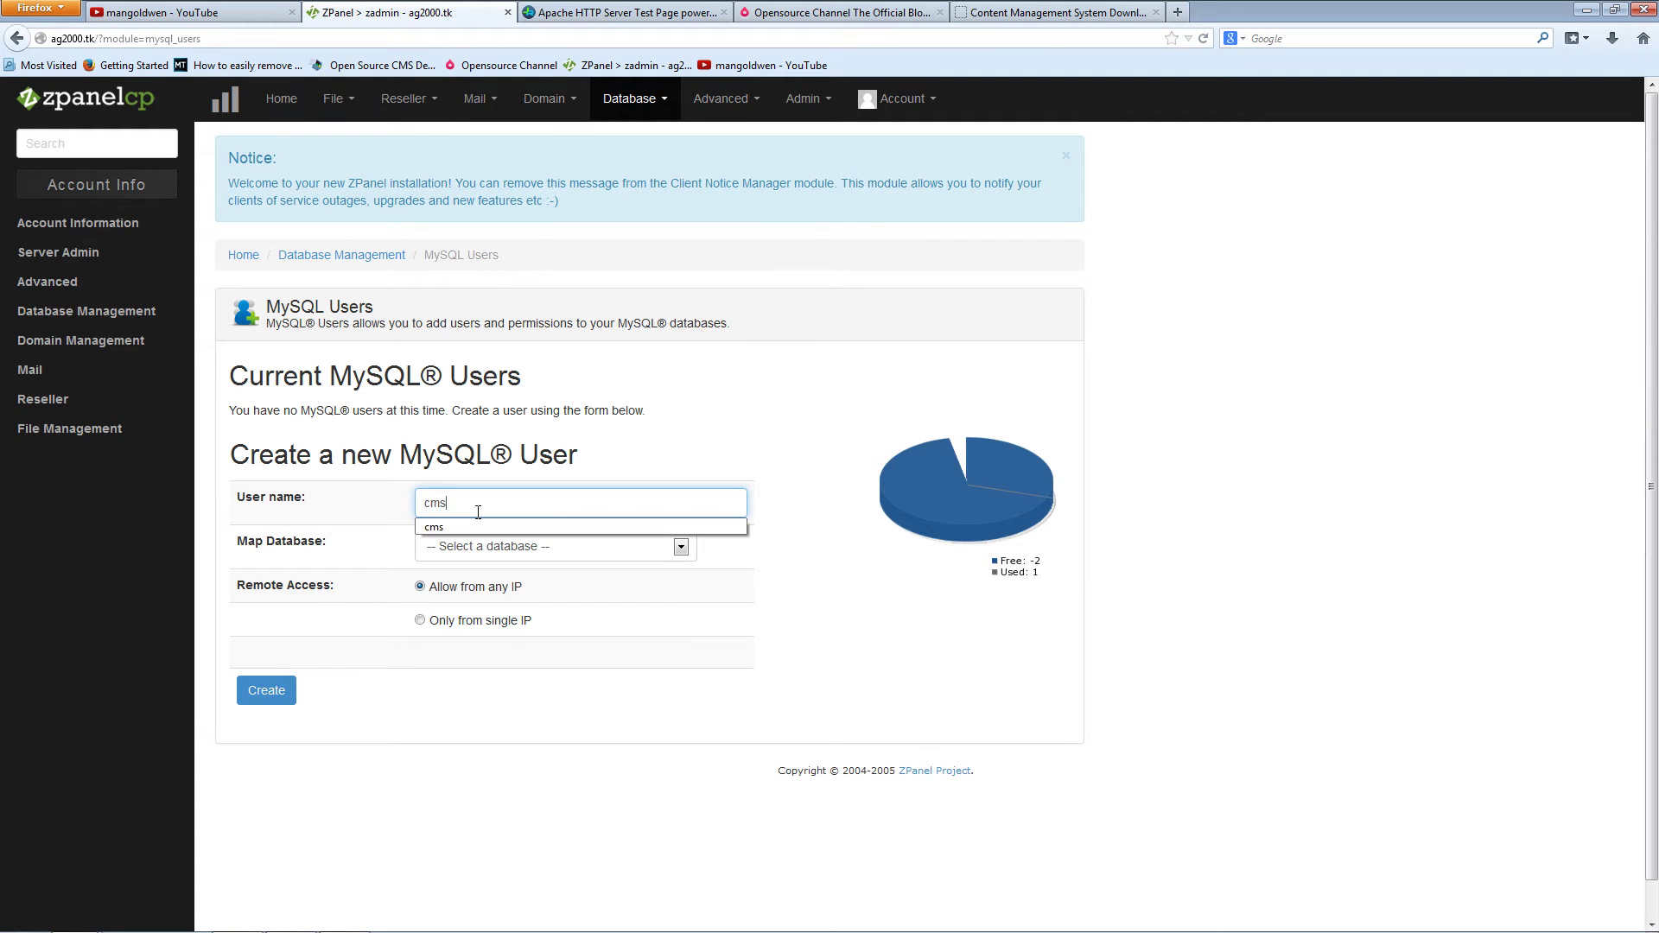
click(491, 547)
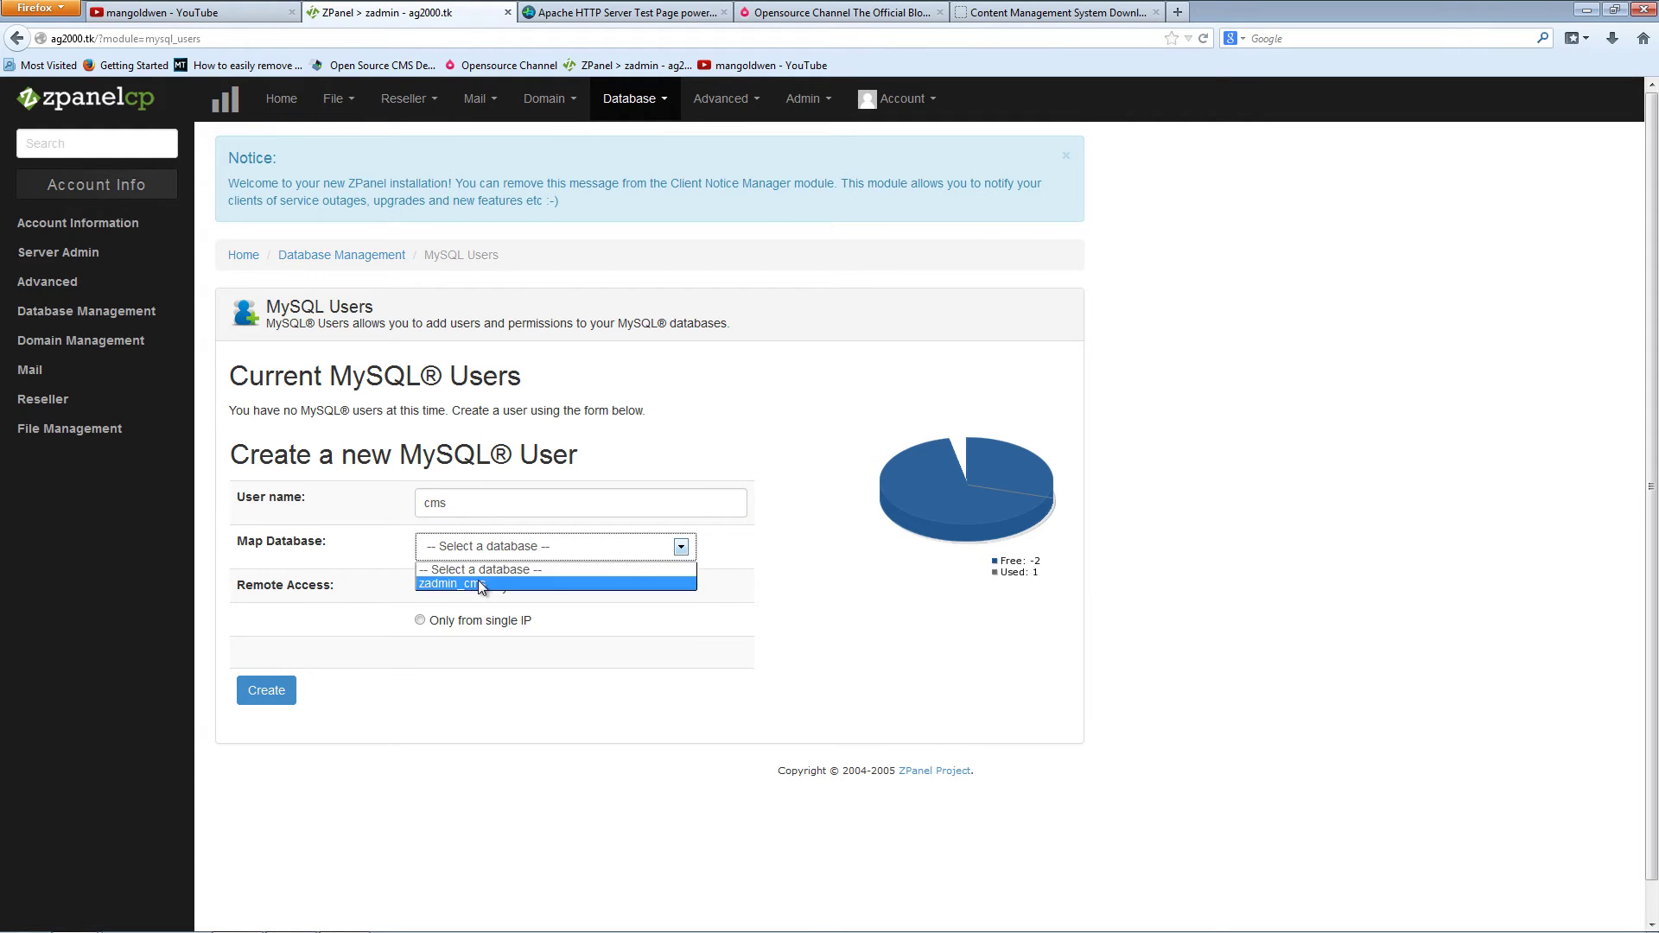
click(488, 581)
click(268, 694)
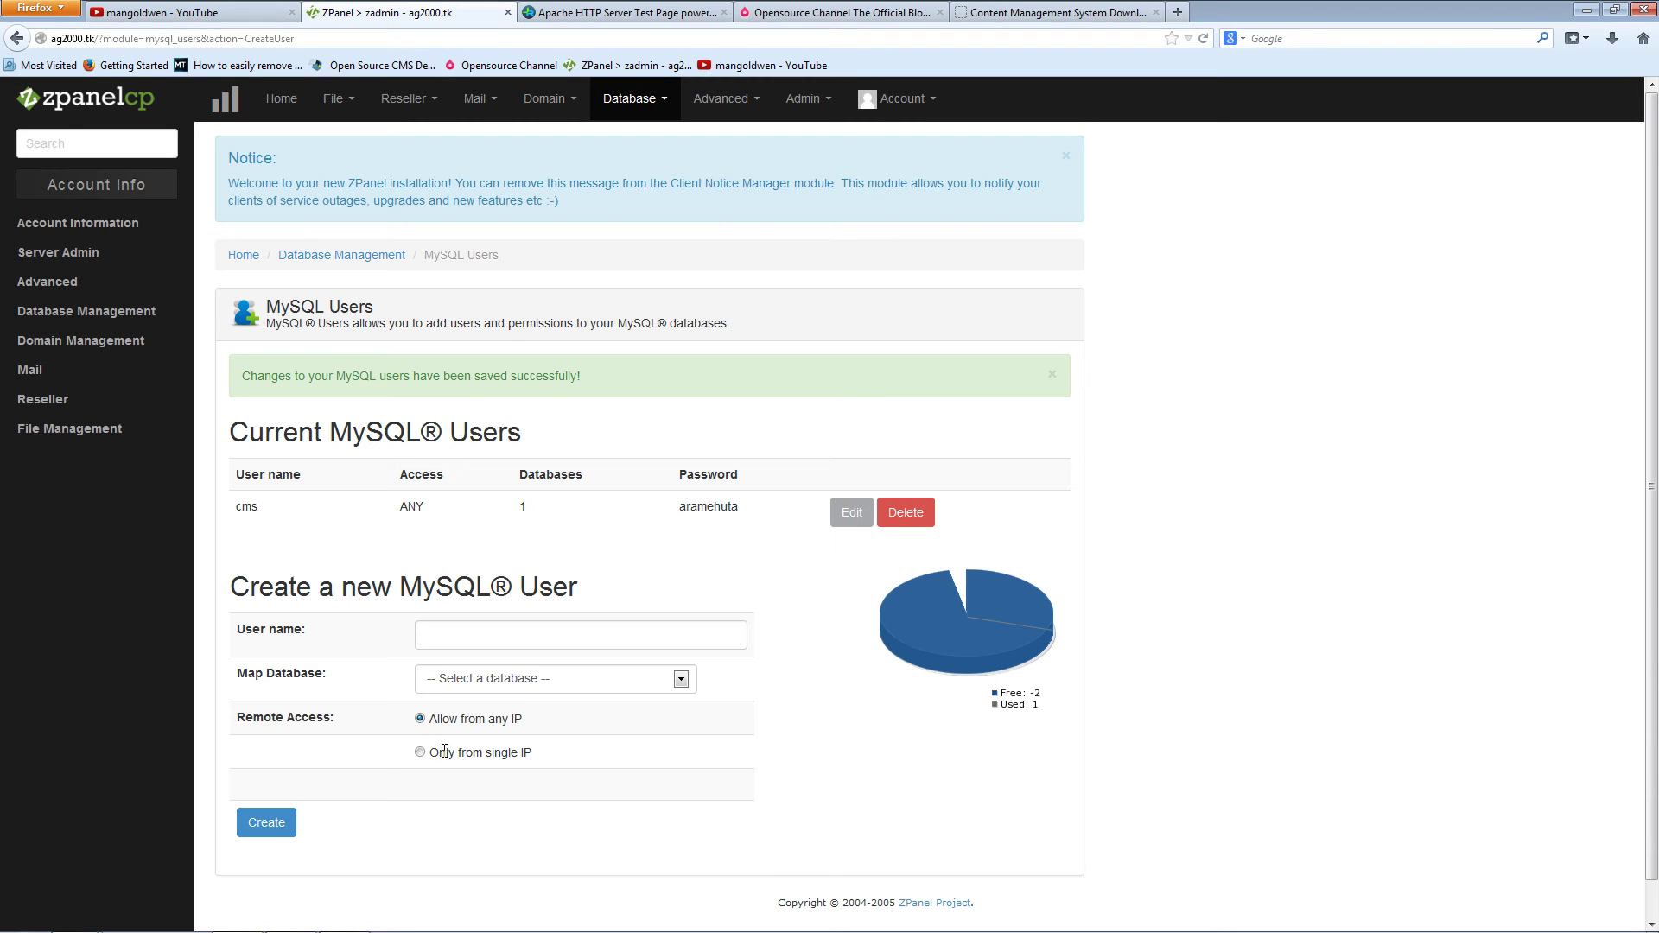
Step: Copy the cms user's generated password and return to the cms-tutorials.tk tab
drag(680, 509, 740, 511)
right_click(736, 512)
click(772, 524)
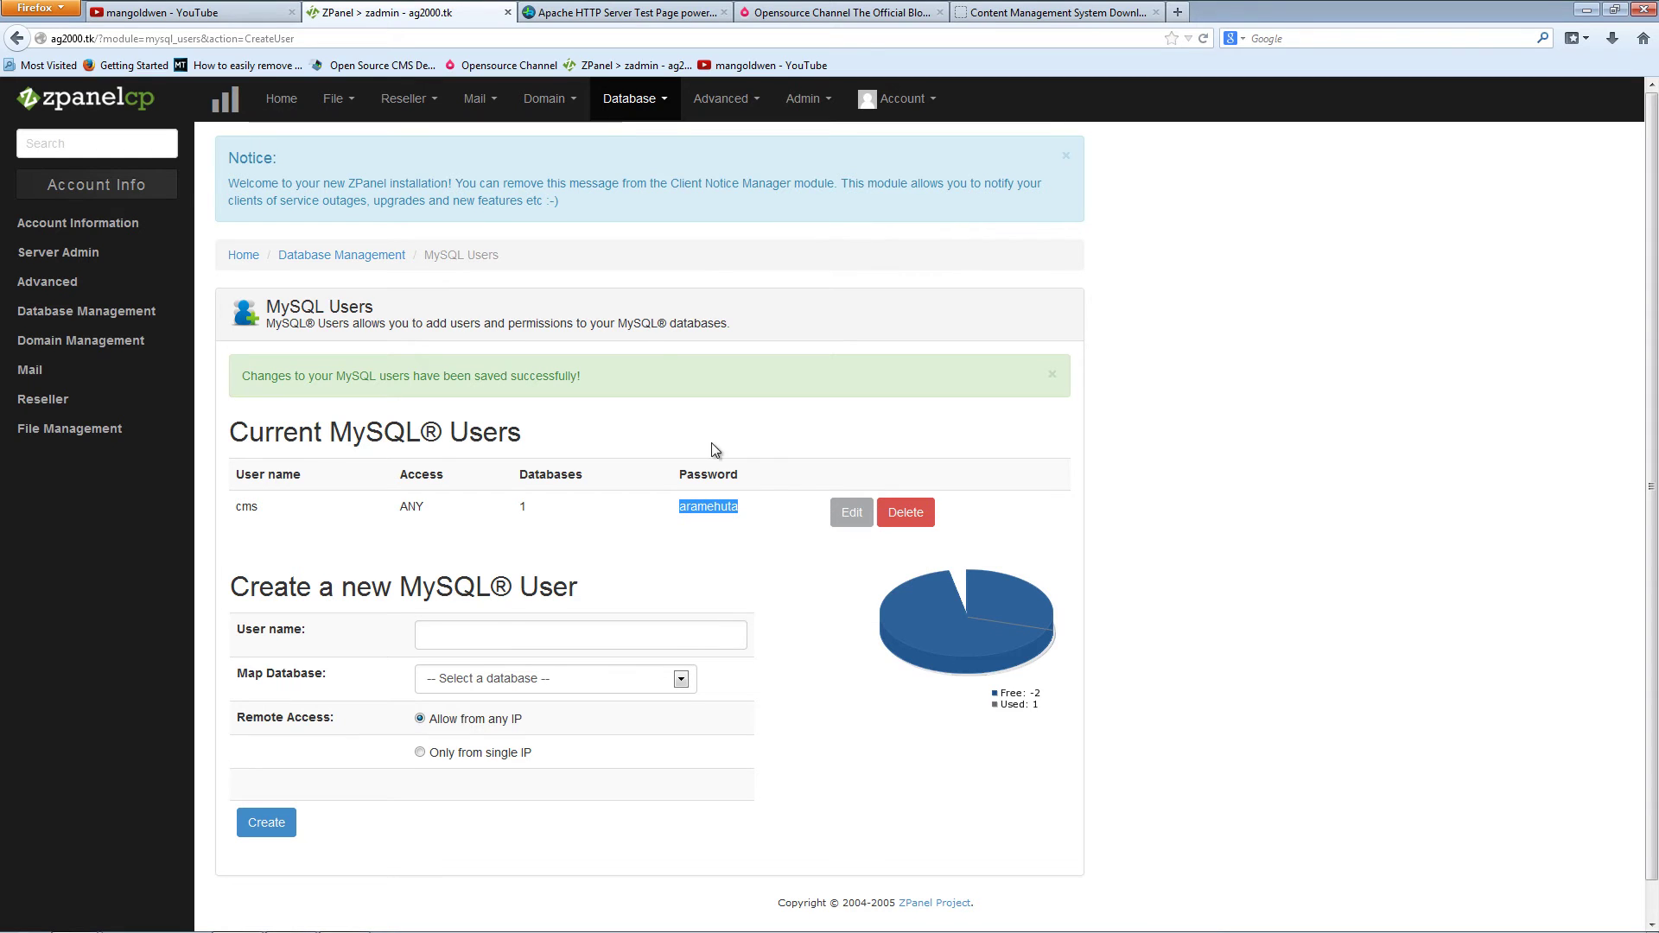
click(593, 15)
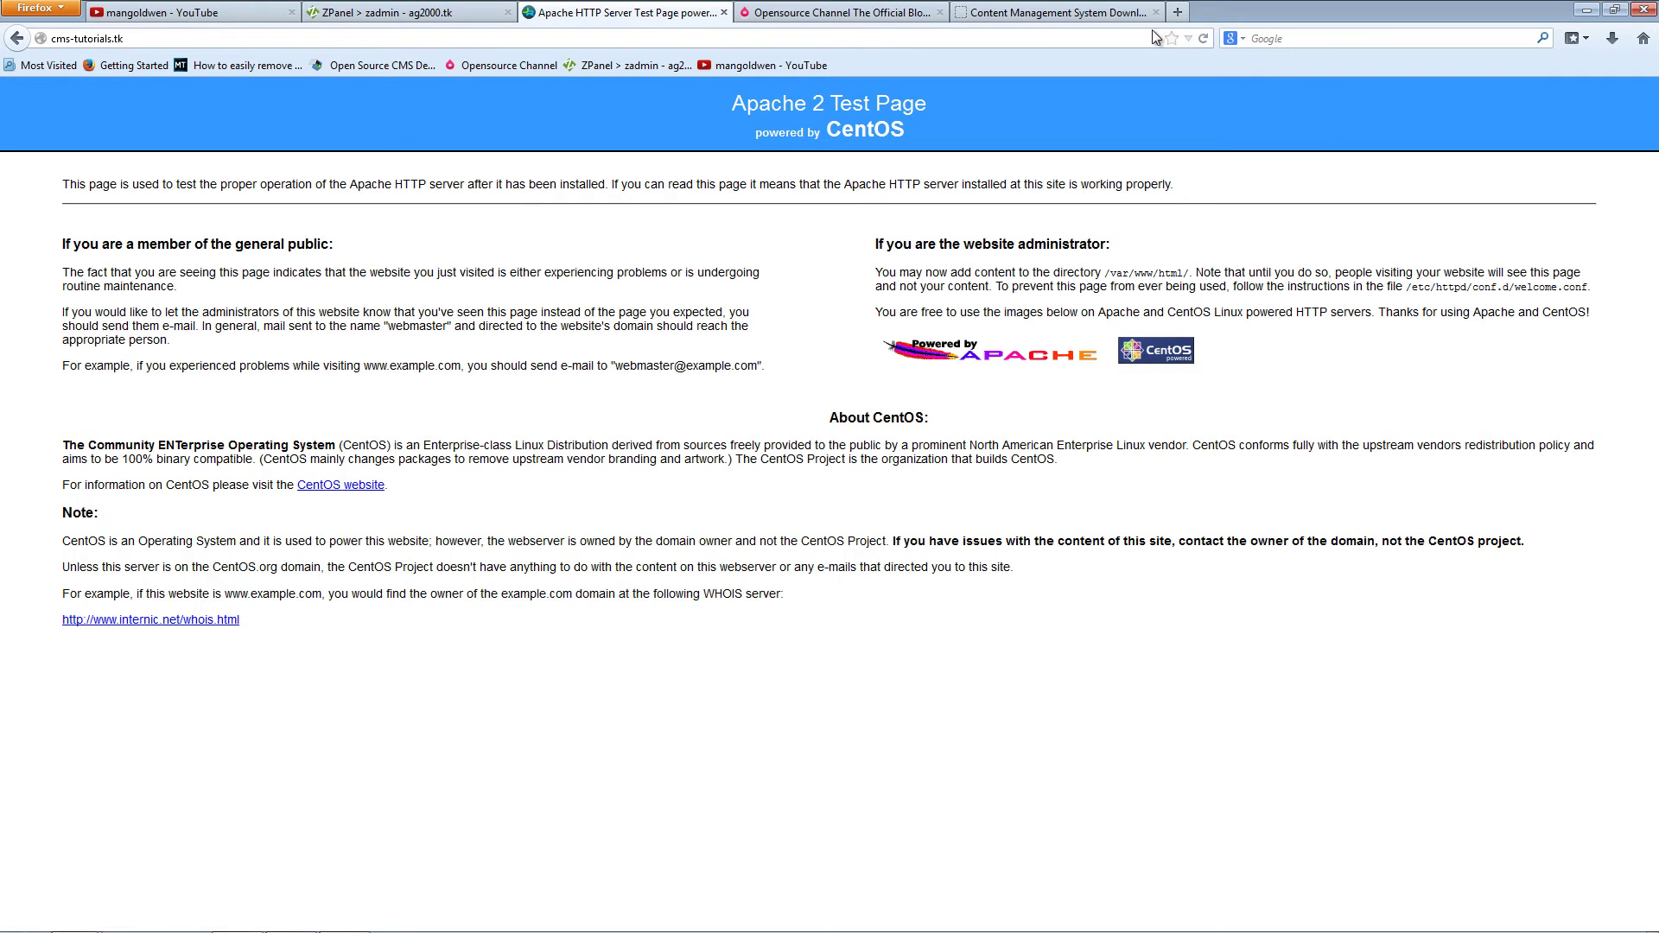
Step: Reload the site to launch the installer, keep en_US, and pass the step 1 check
click(1204, 39)
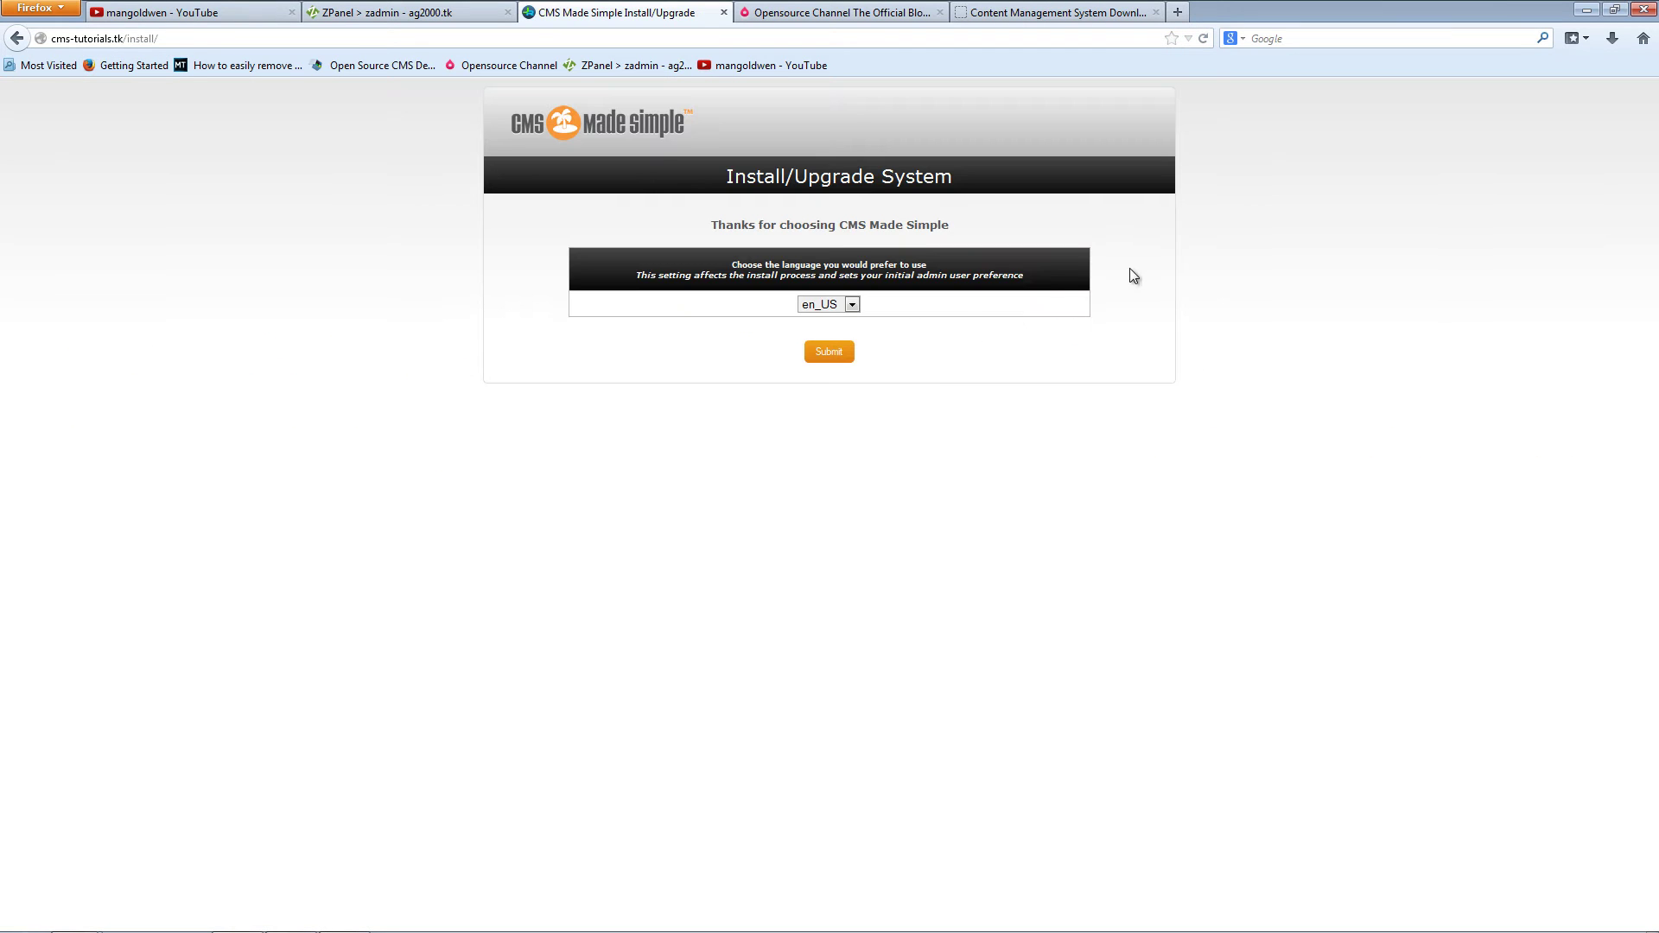
click(824, 307)
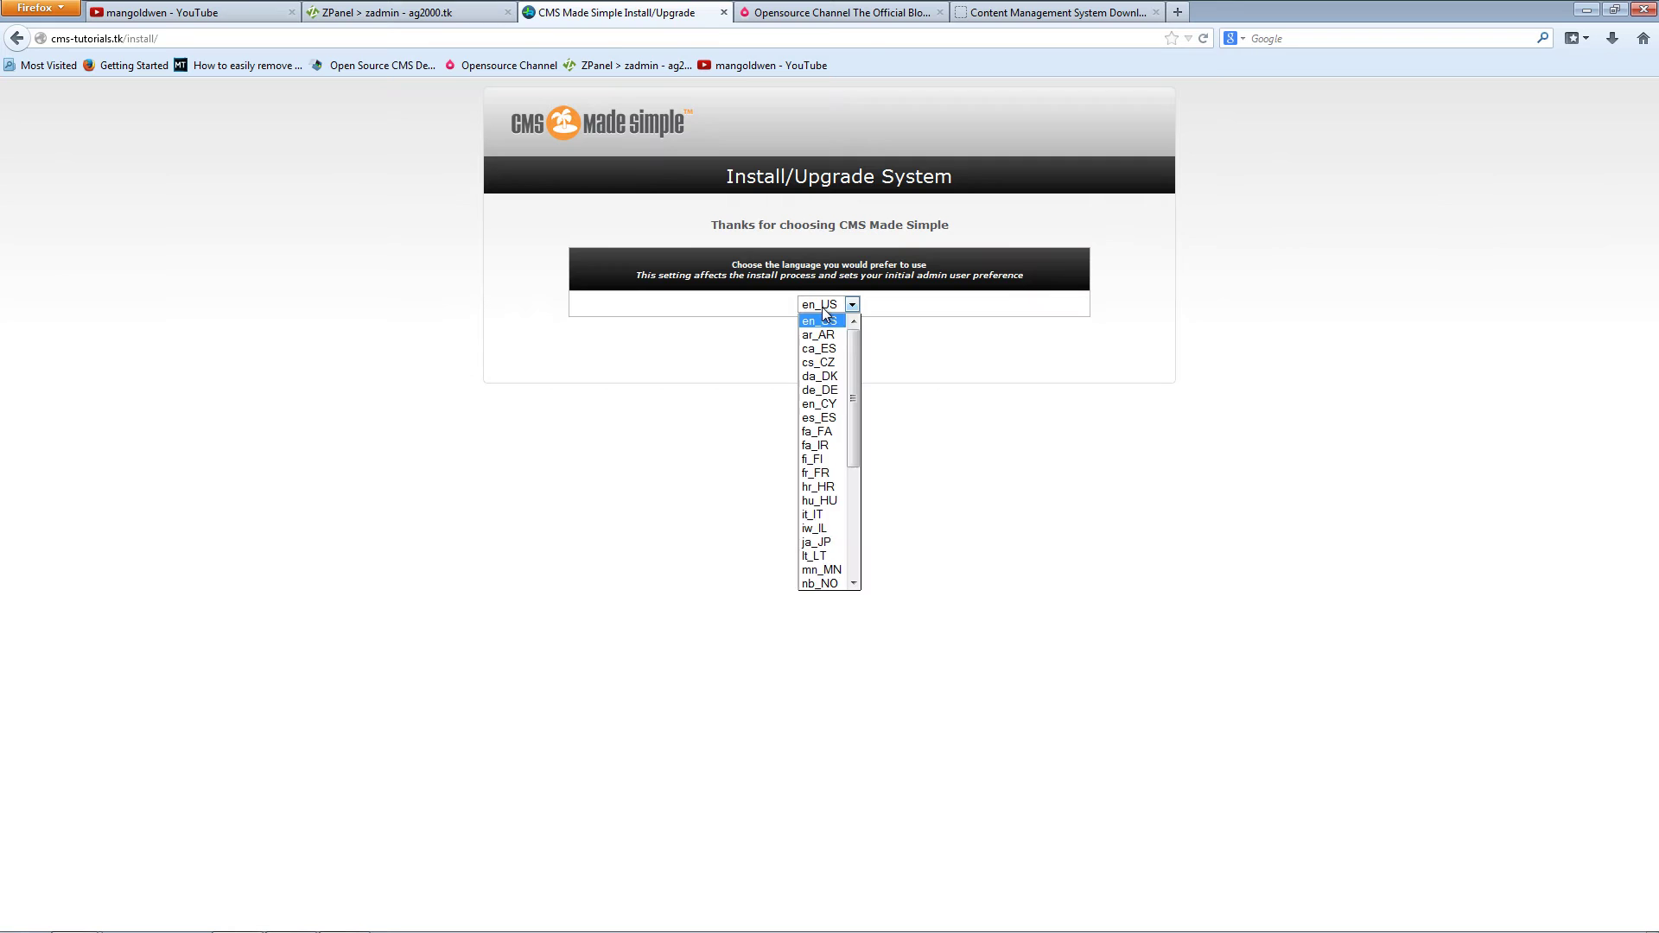
click(822, 308)
click(828, 352)
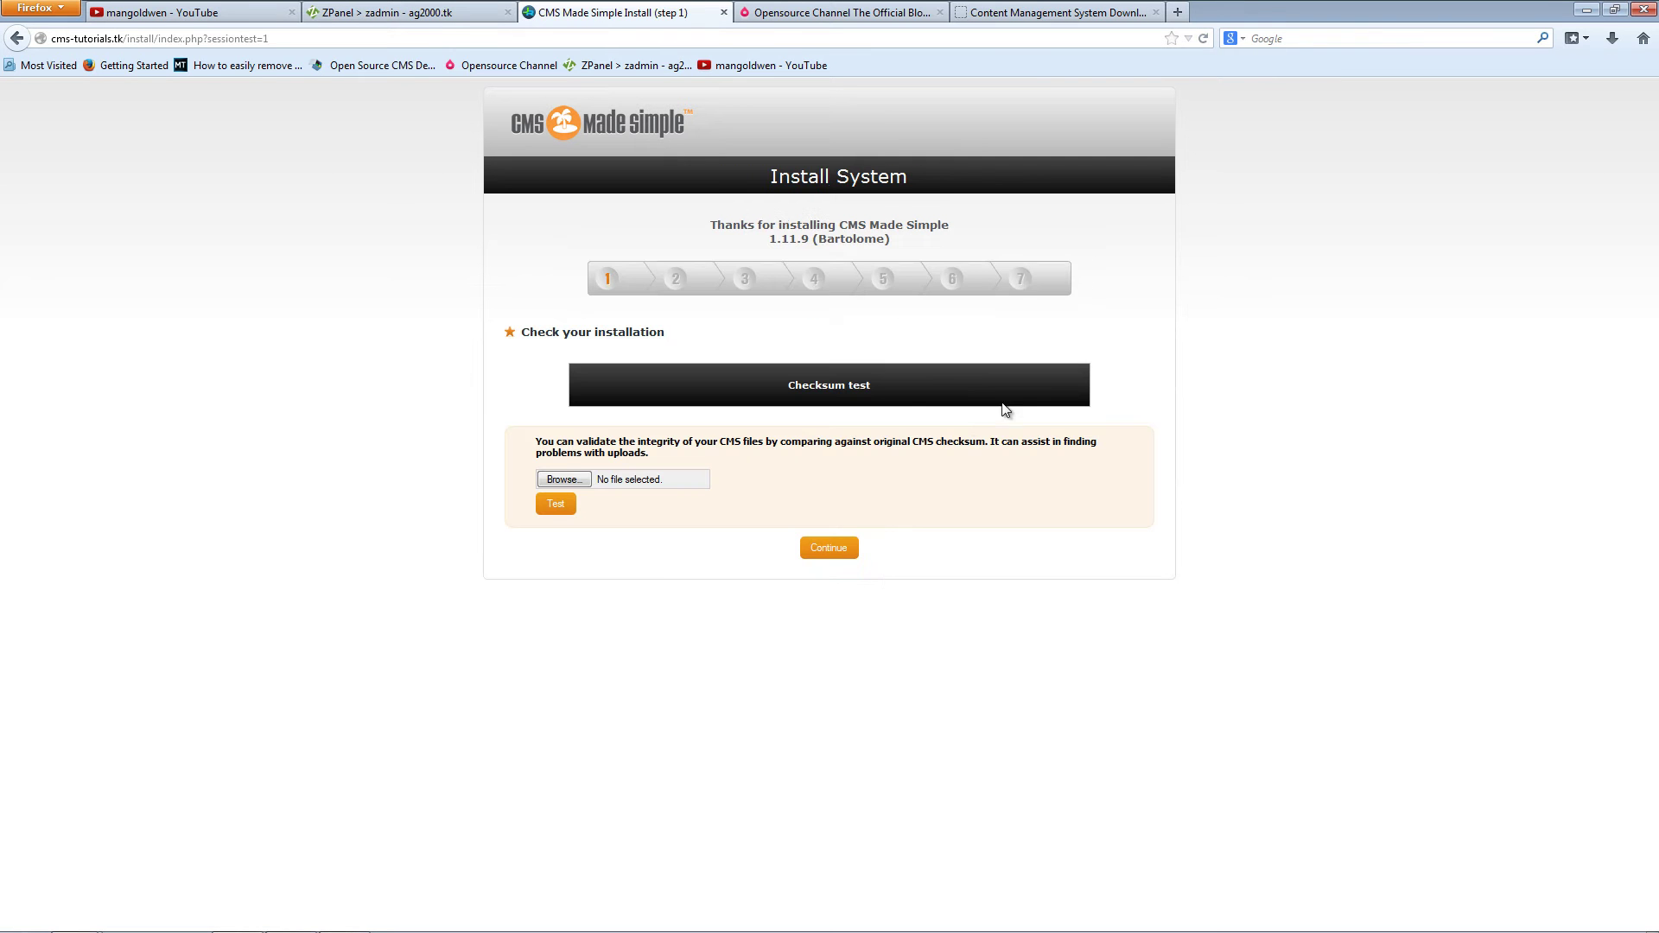
click(809, 547)
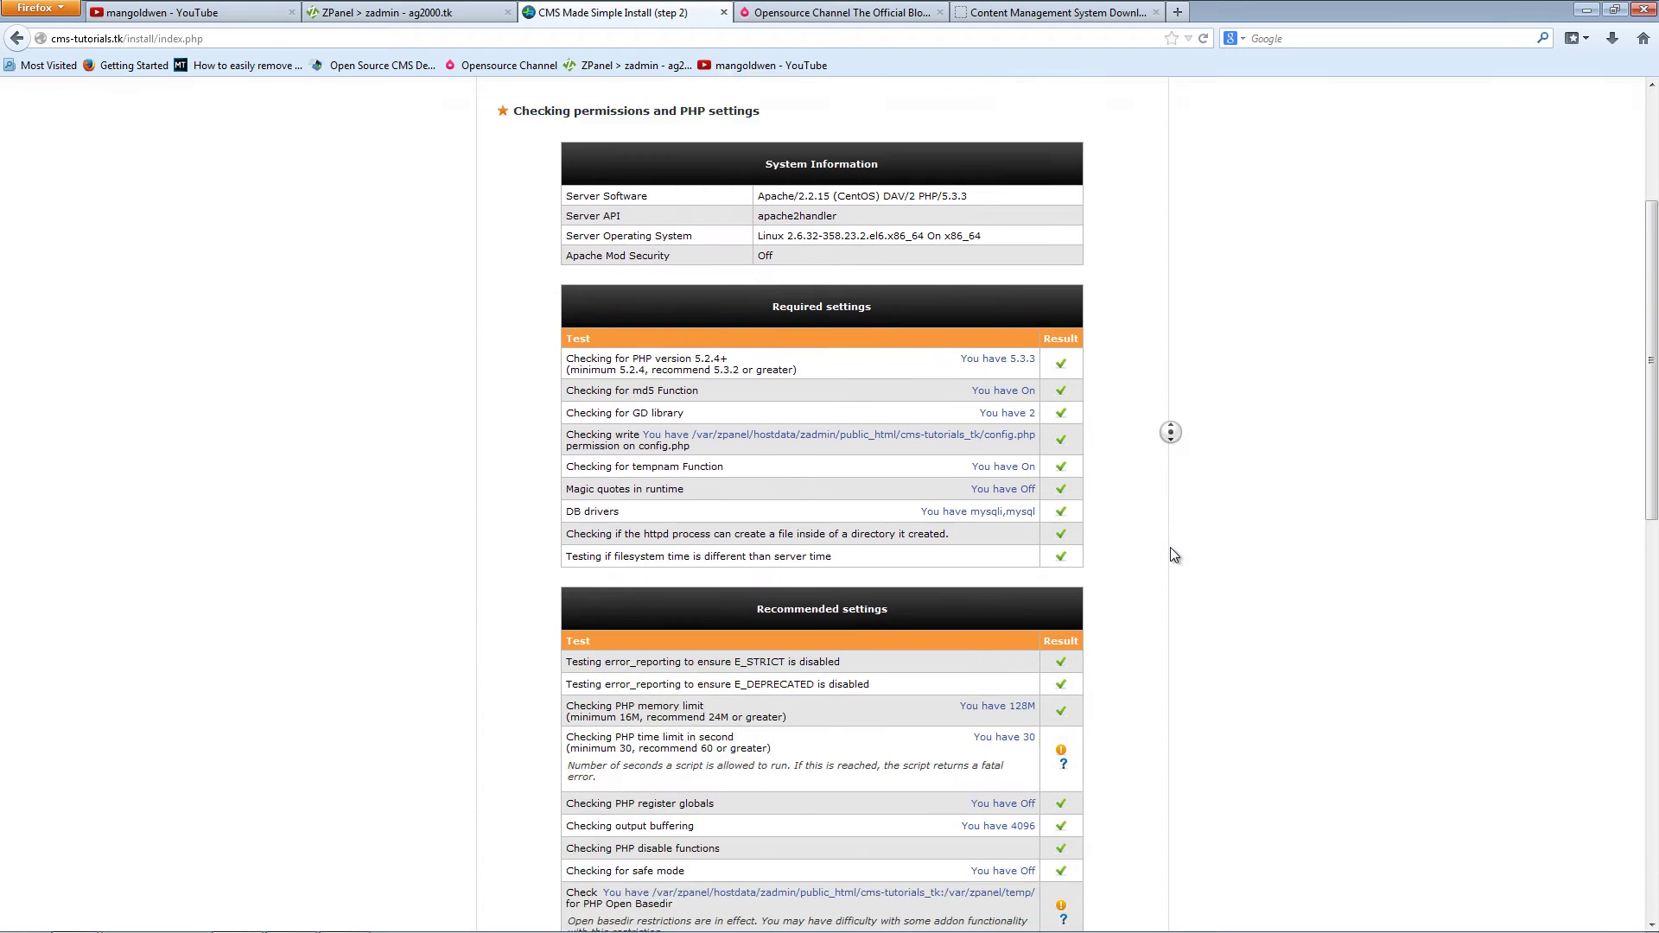
Step: Scroll through step 2's permission and PHP settings results and legend, then back to the top
scroll(1174, 554, down, 5)
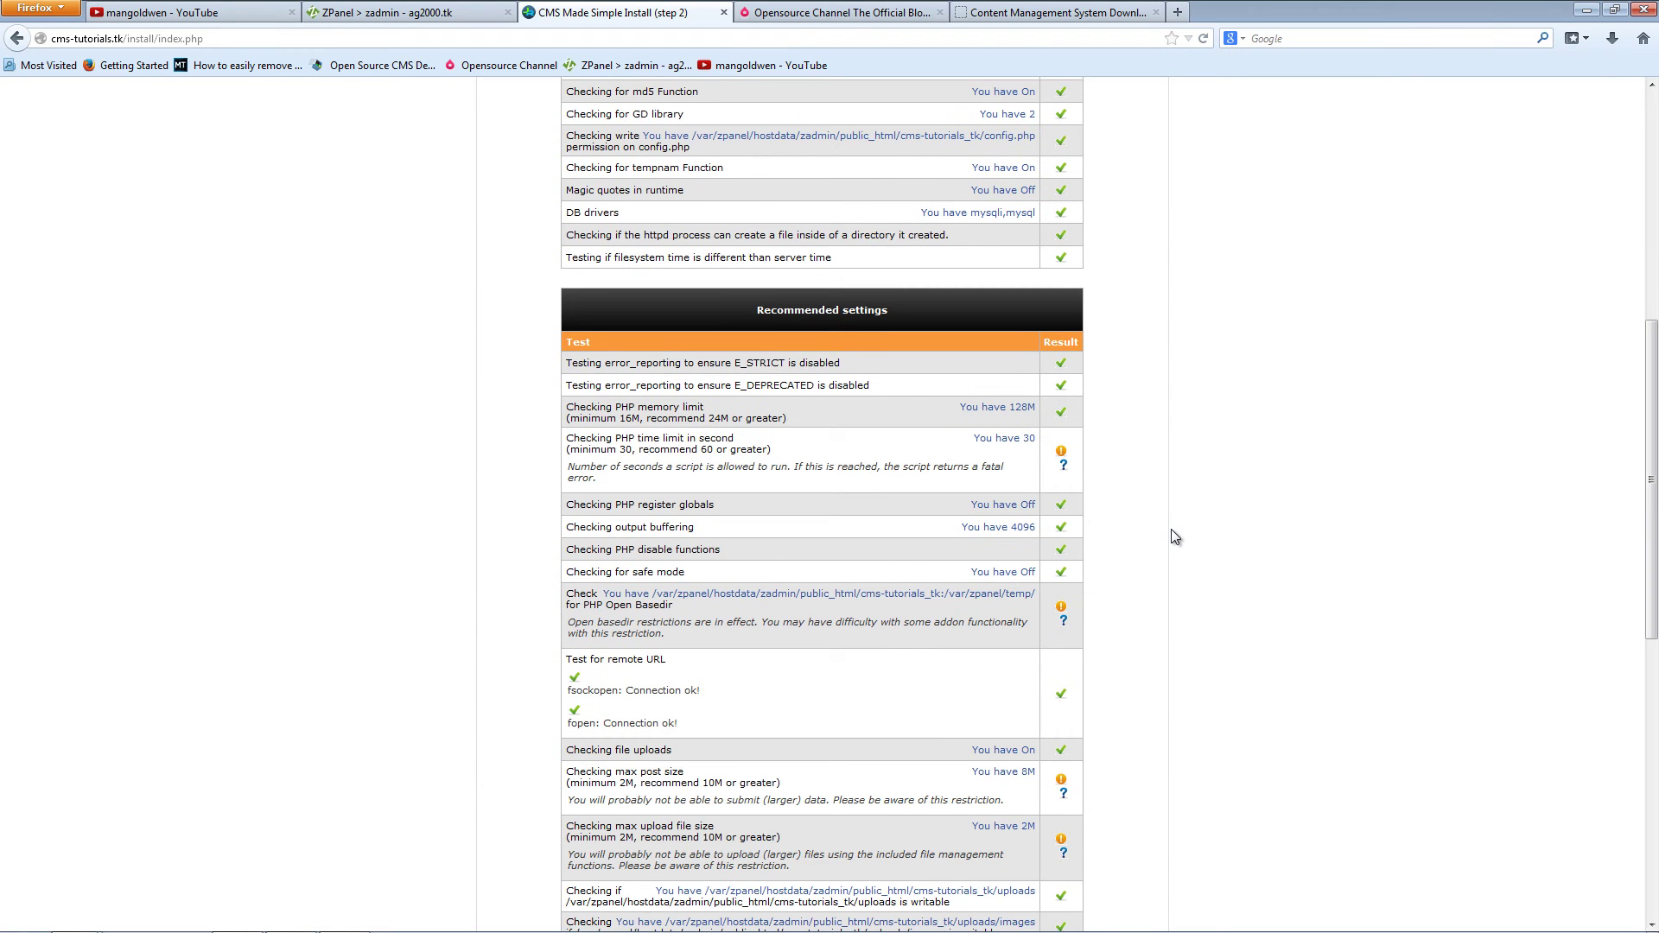
scroll(1170, 529, down, 8)
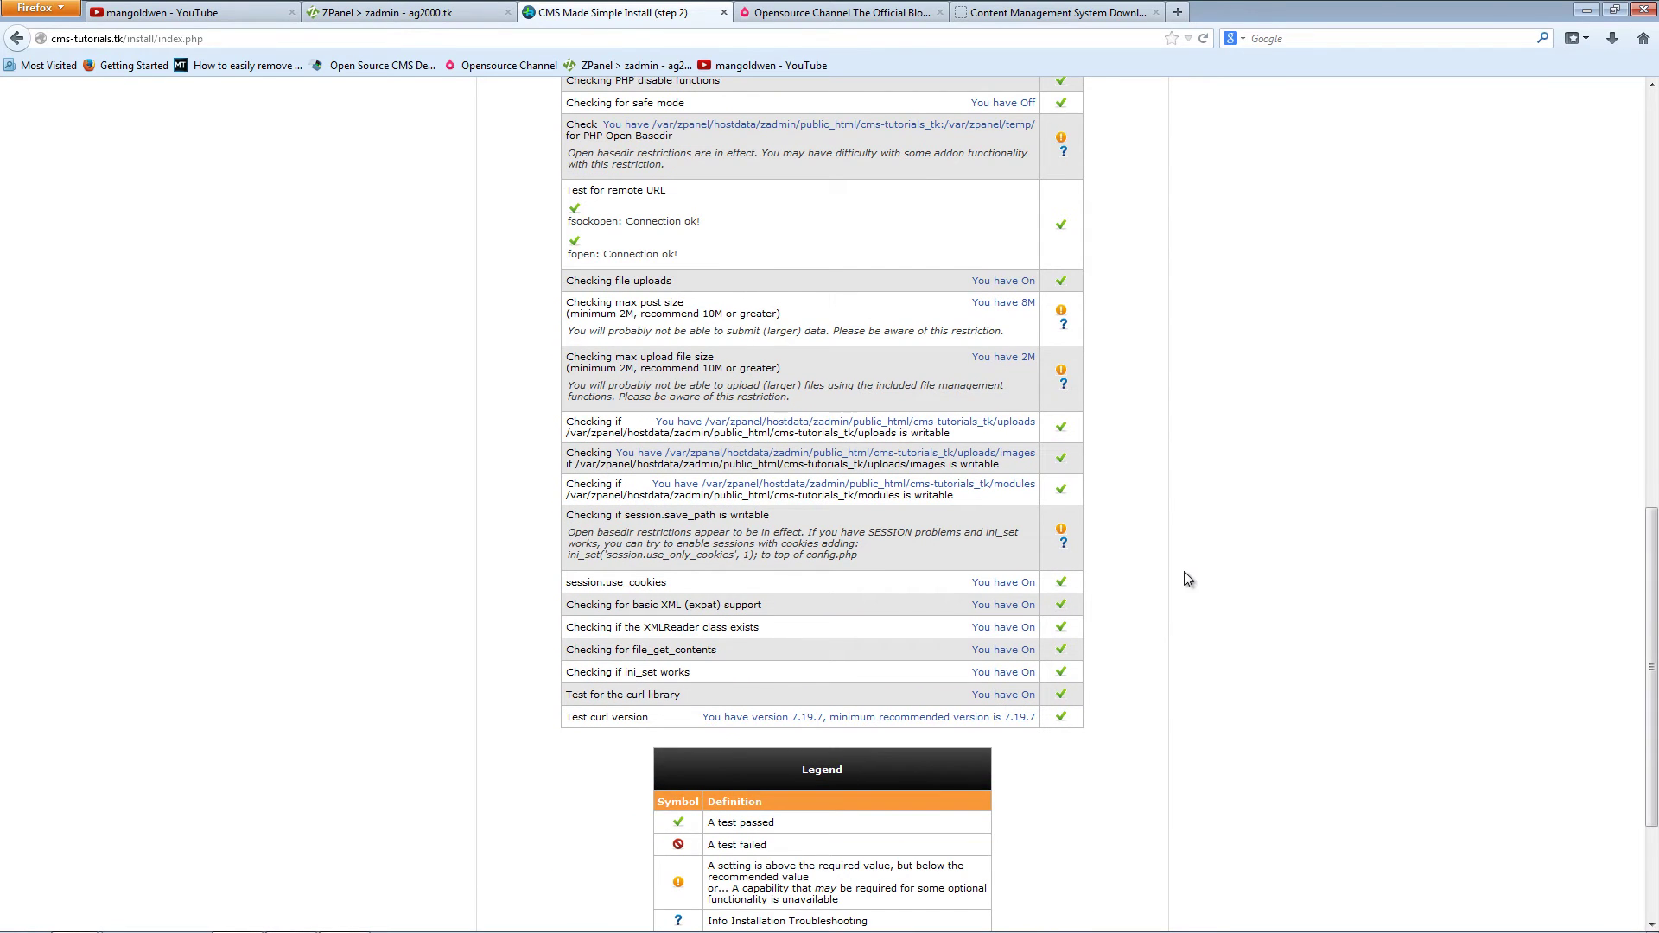
middle_click(1054, 693)
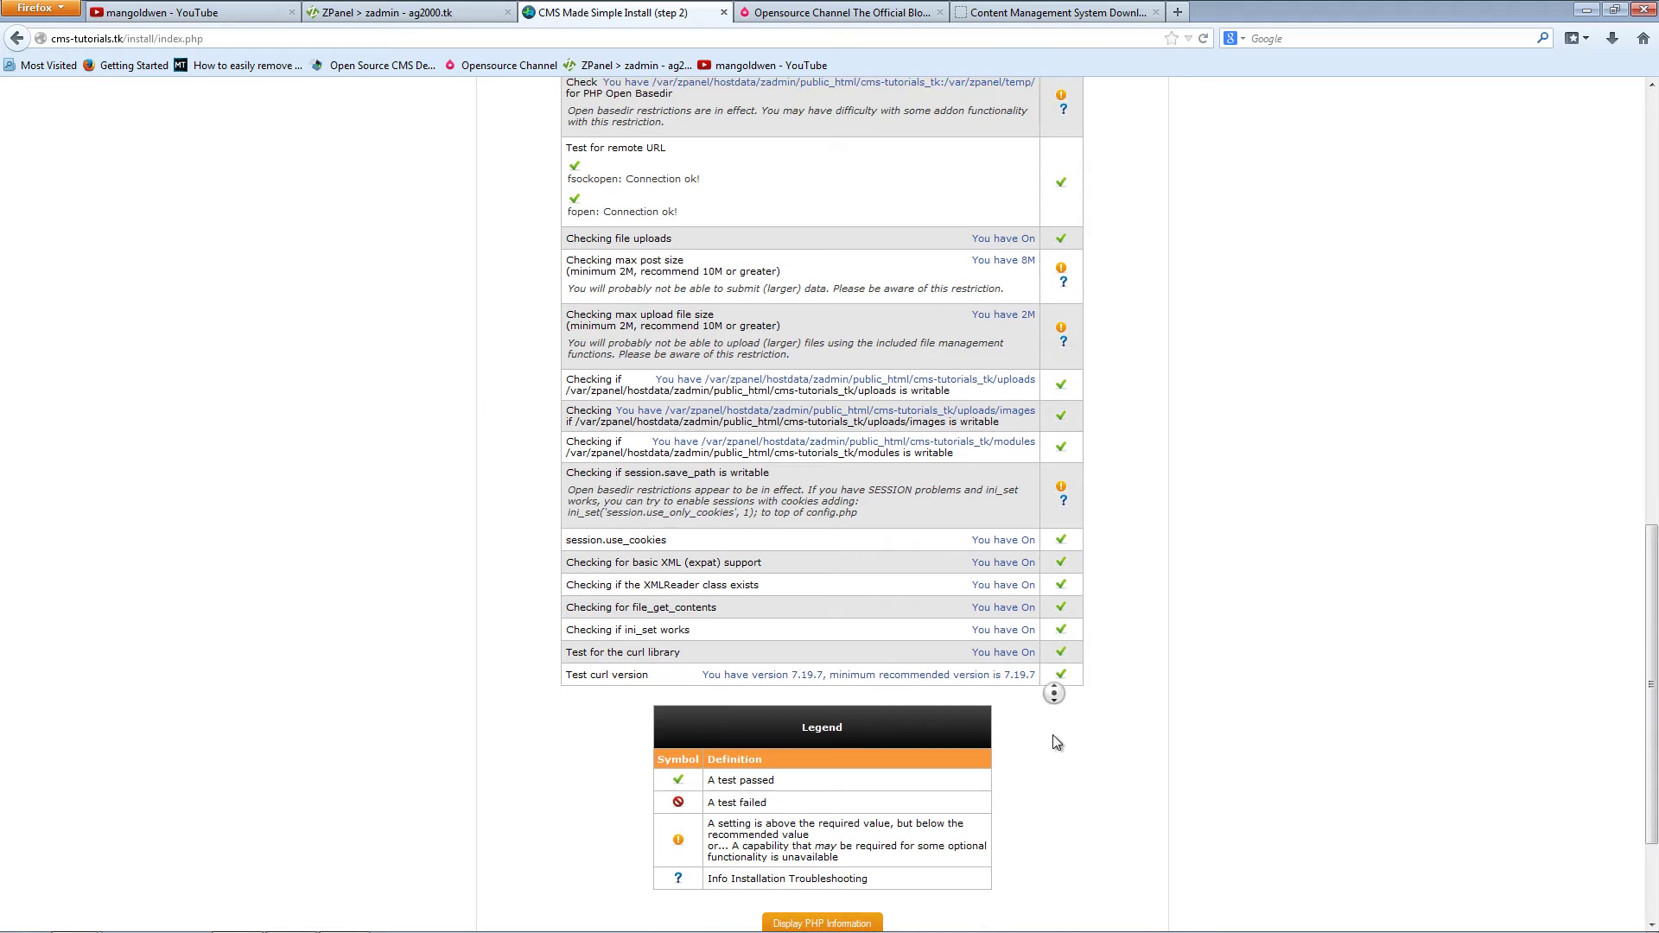
scroll(1056, 742, down, 1)
drag(708, 769, 755, 766)
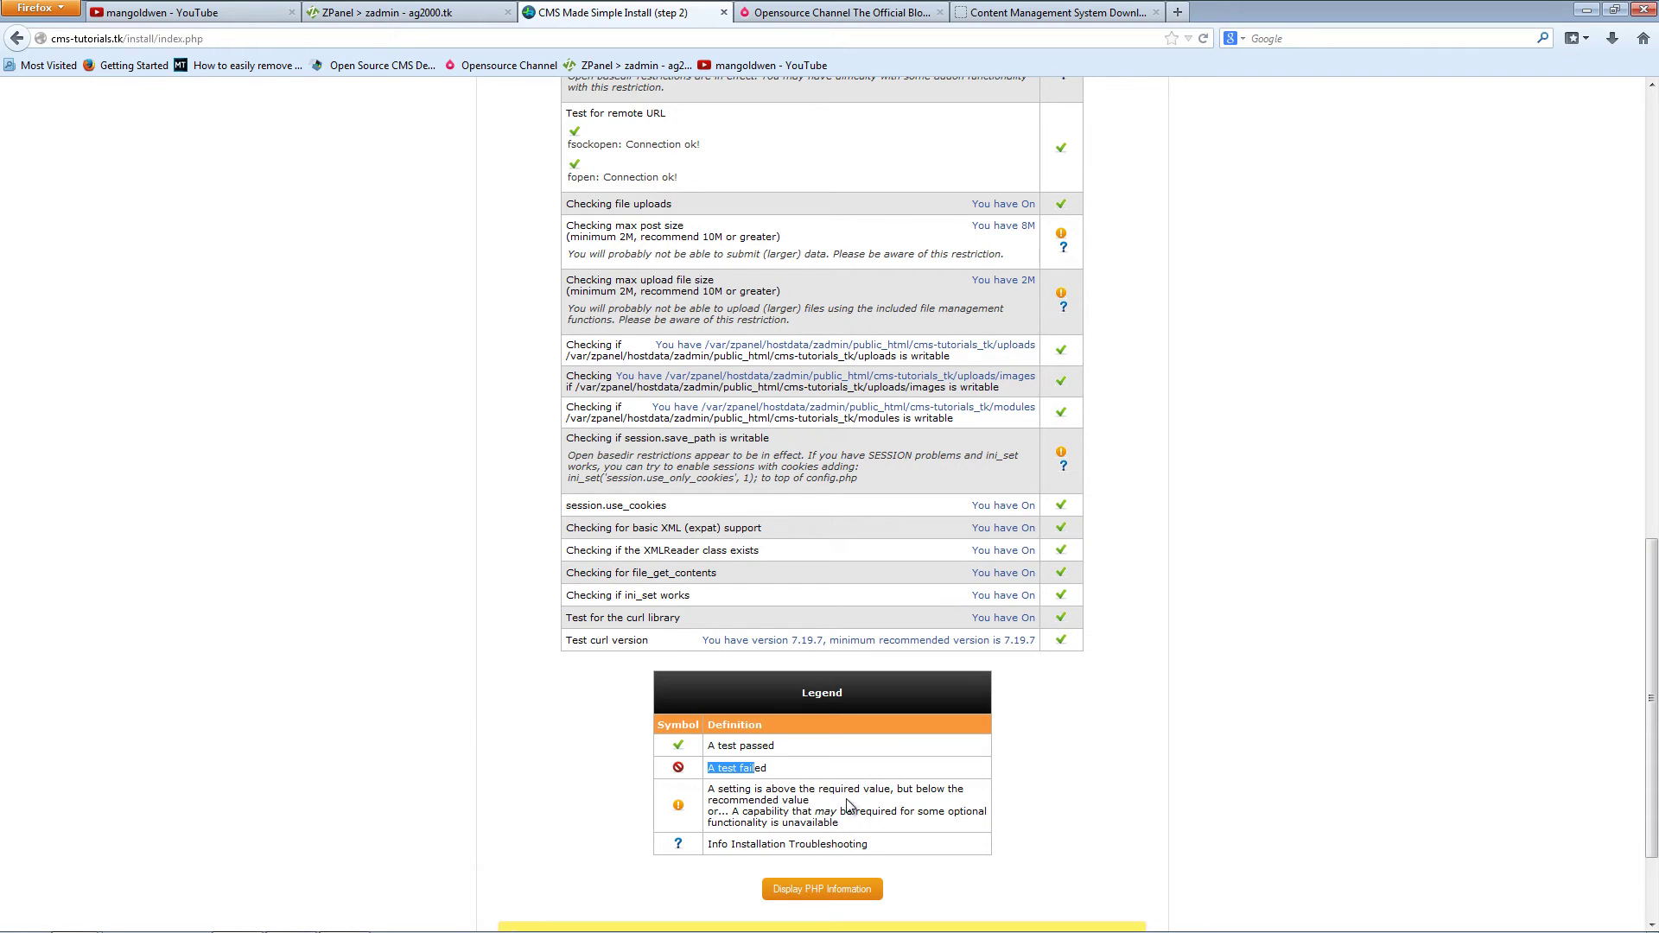
middle_click(1103, 787)
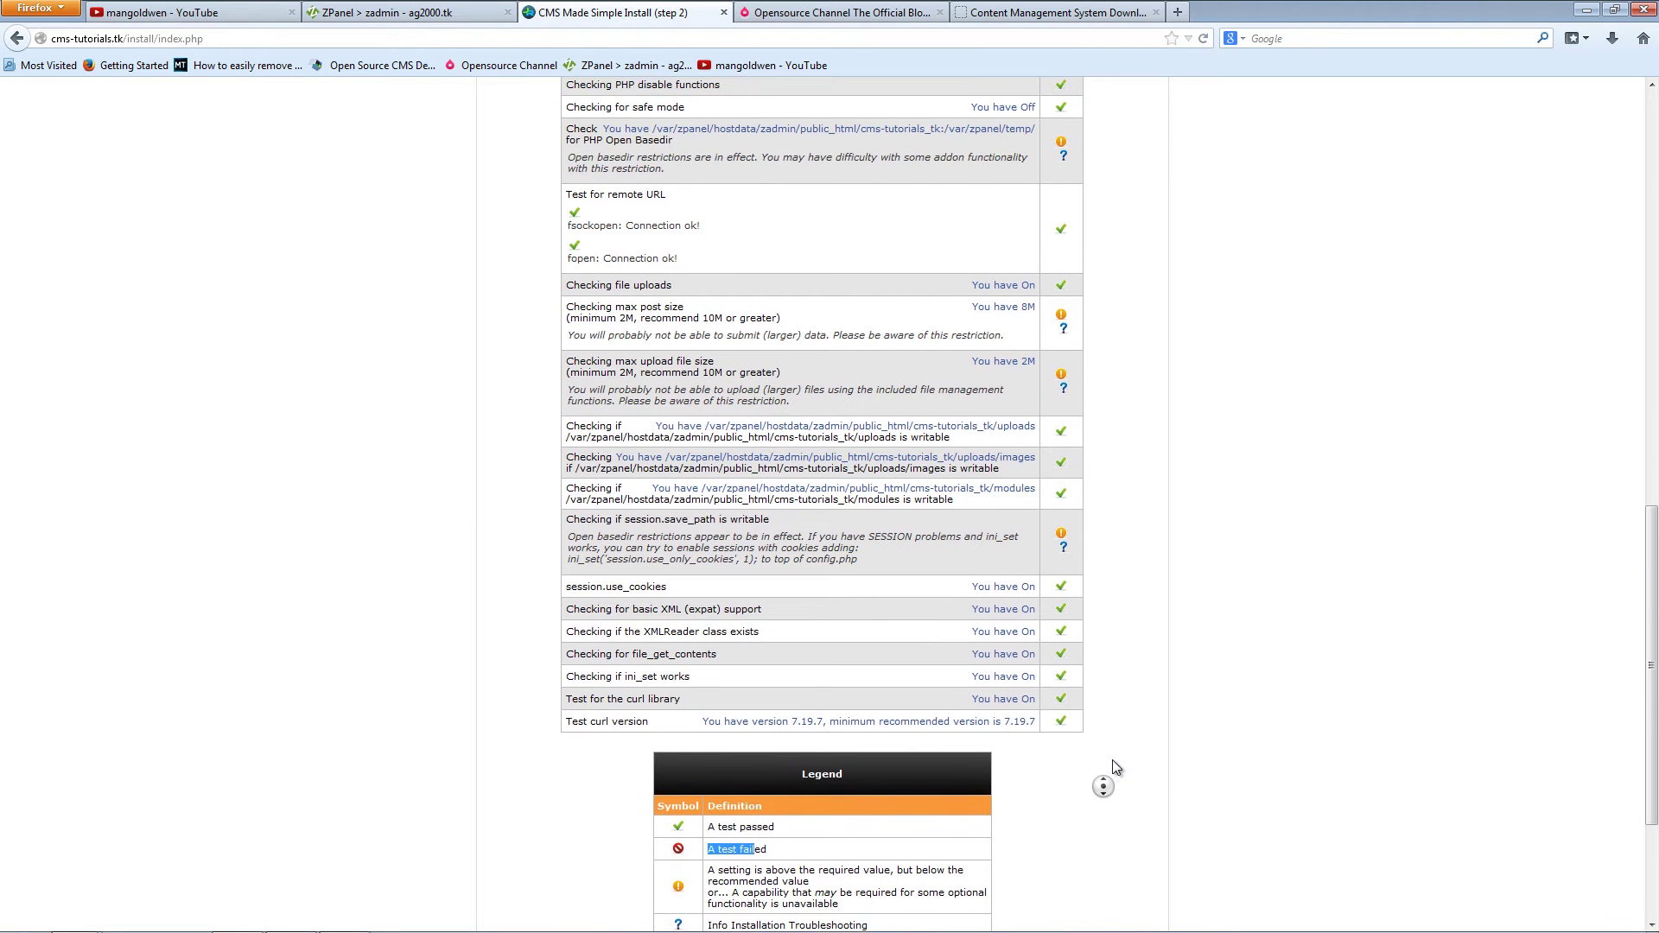
click(1192, 728)
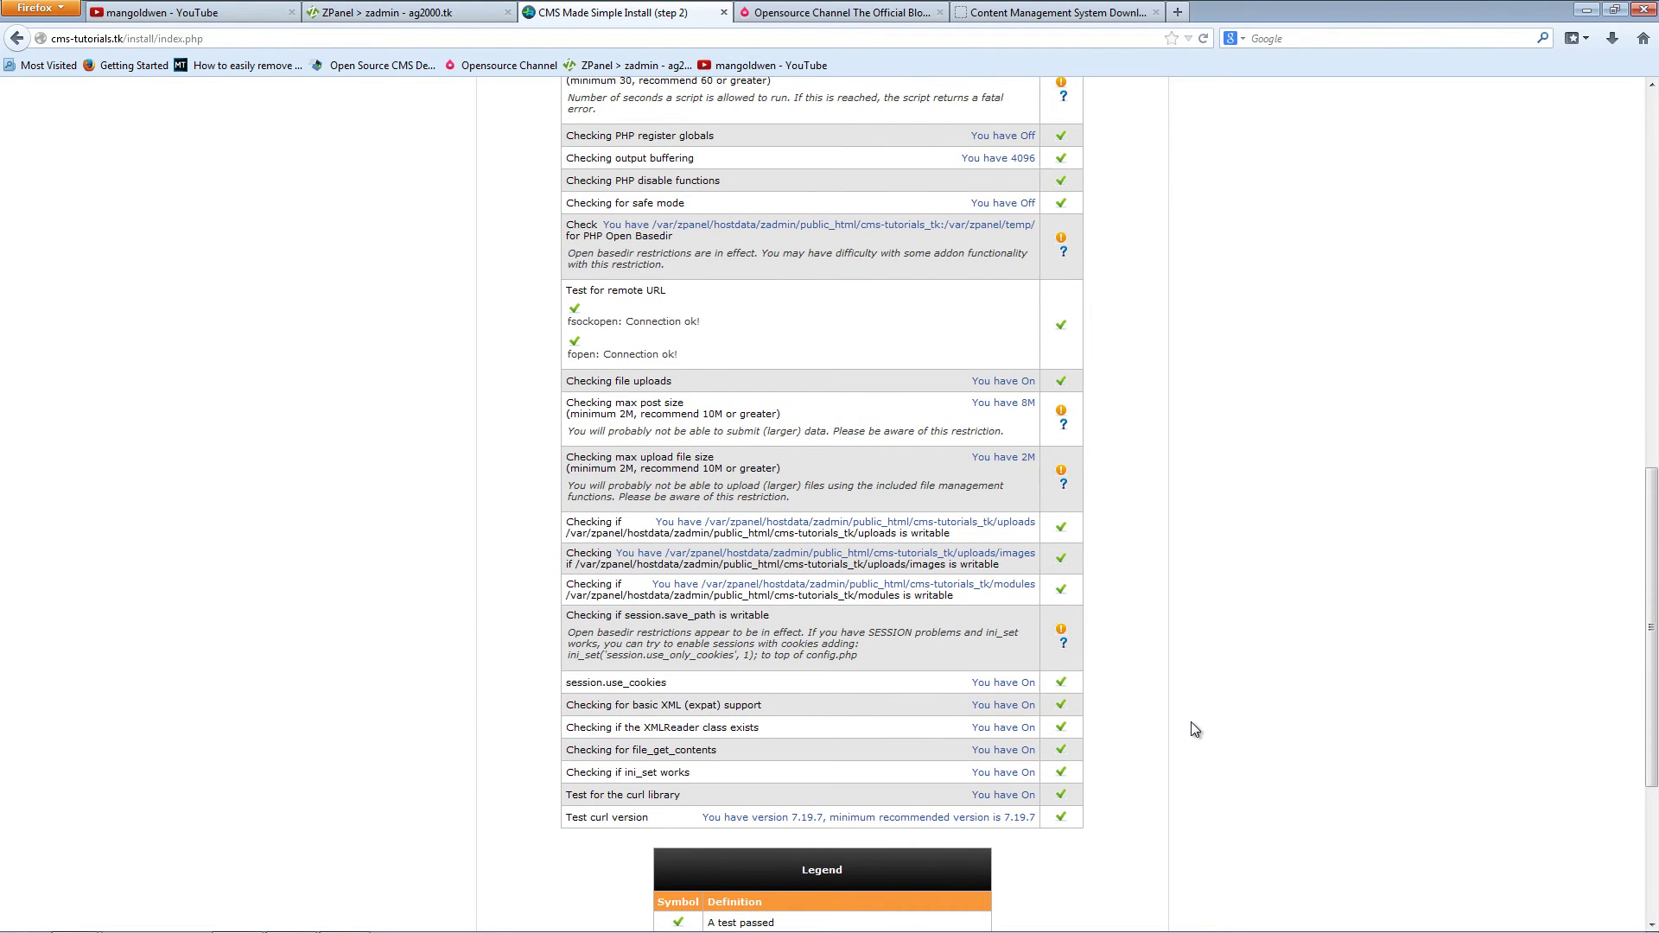
middle_click(1193, 728)
click(1187, 589)
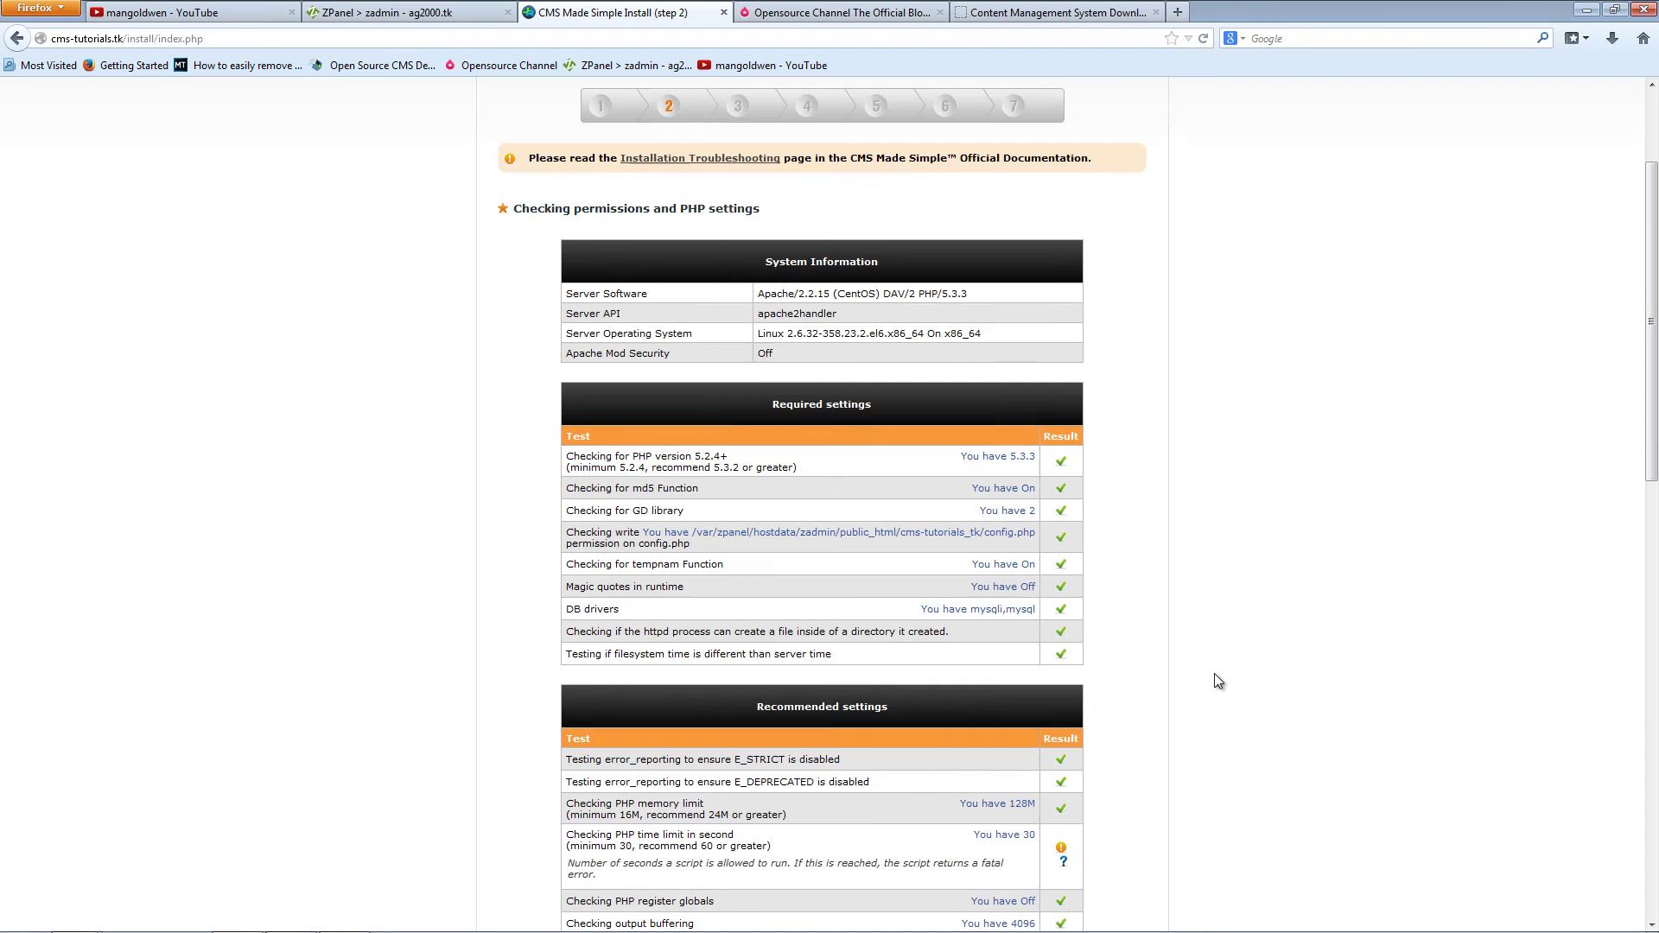
middle_click(1215, 672)
click(1216, 596)
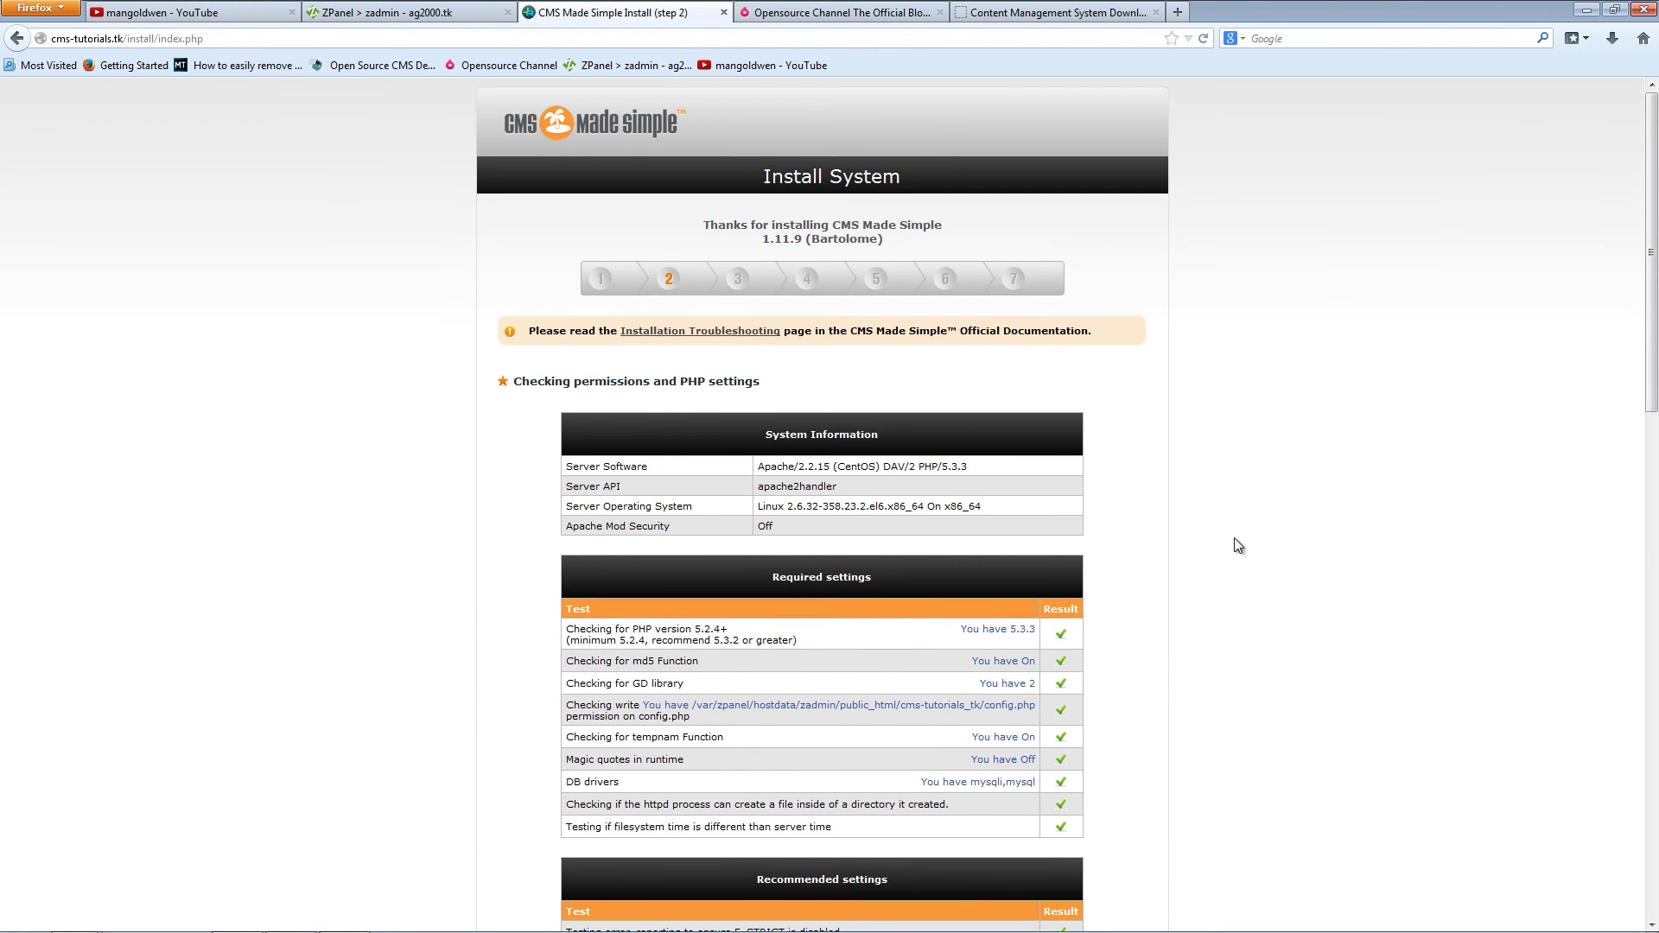
middle_click(1234, 545)
click(1235, 600)
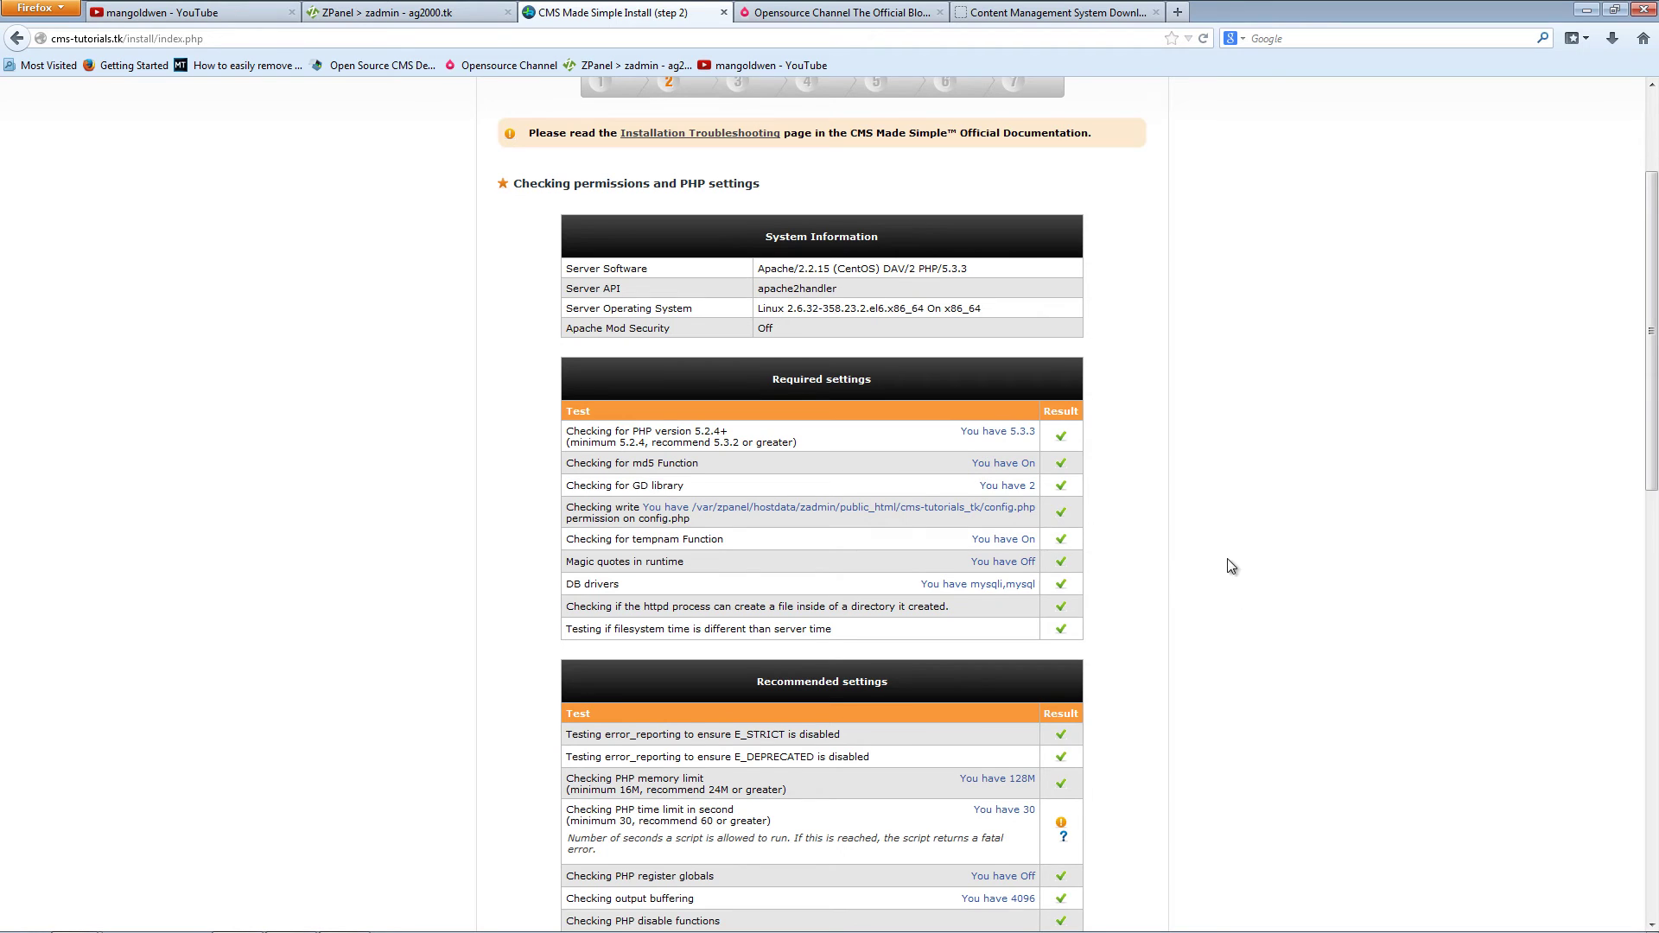
middle_click(1231, 566)
click(1159, 592)
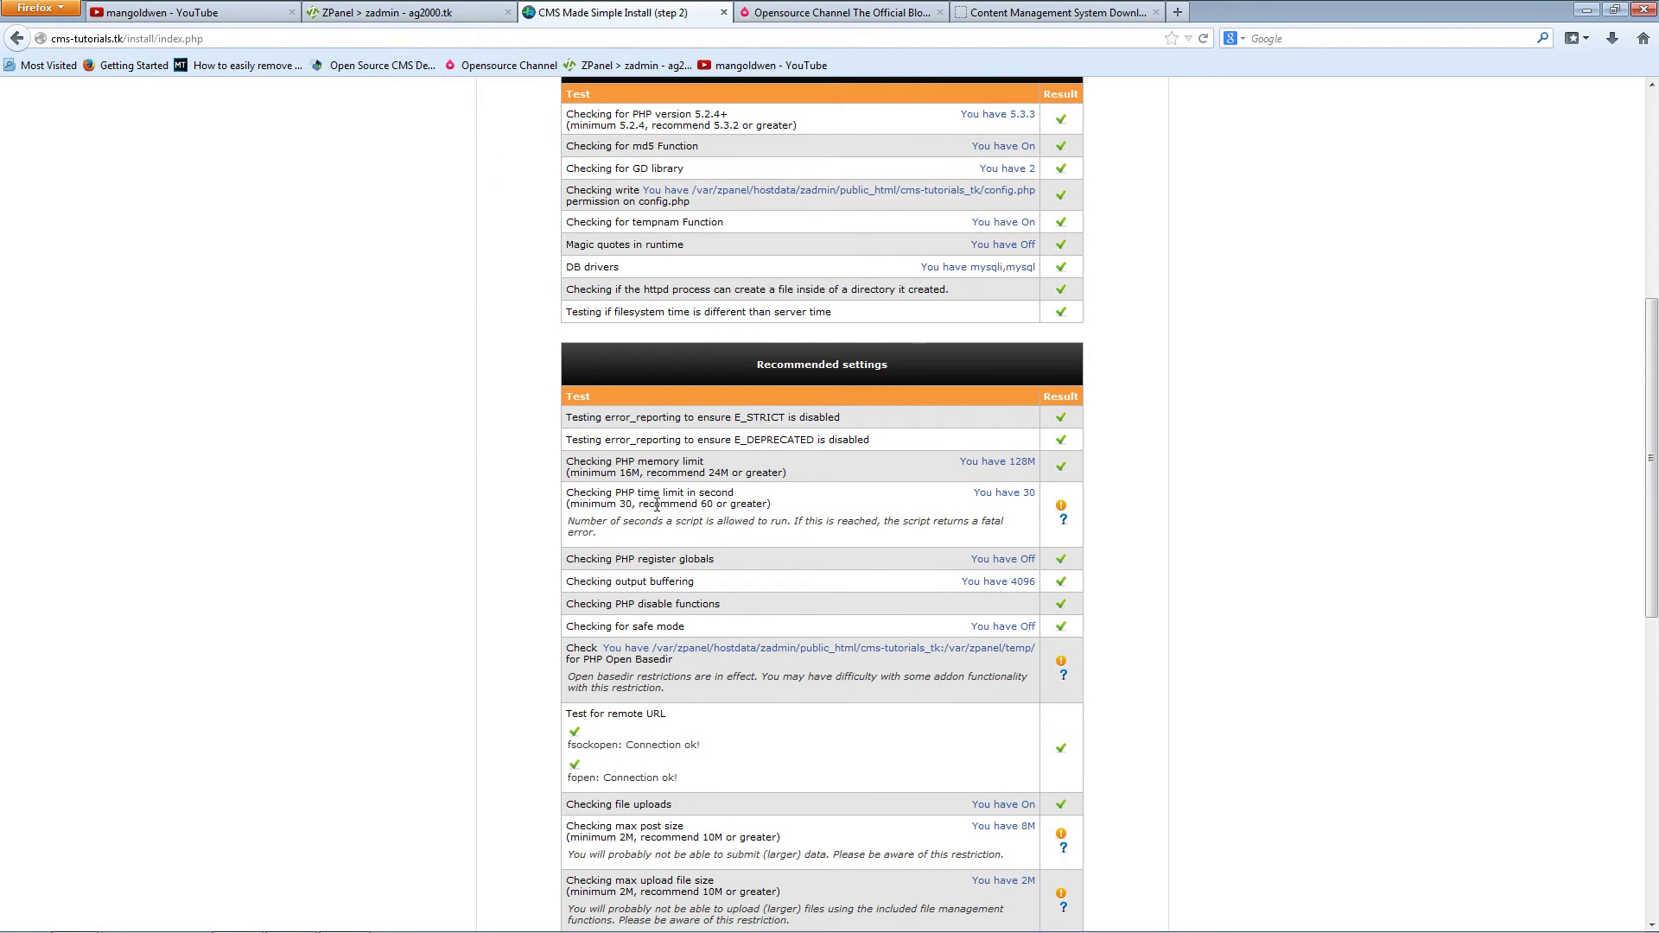
middle_click(479, 448)
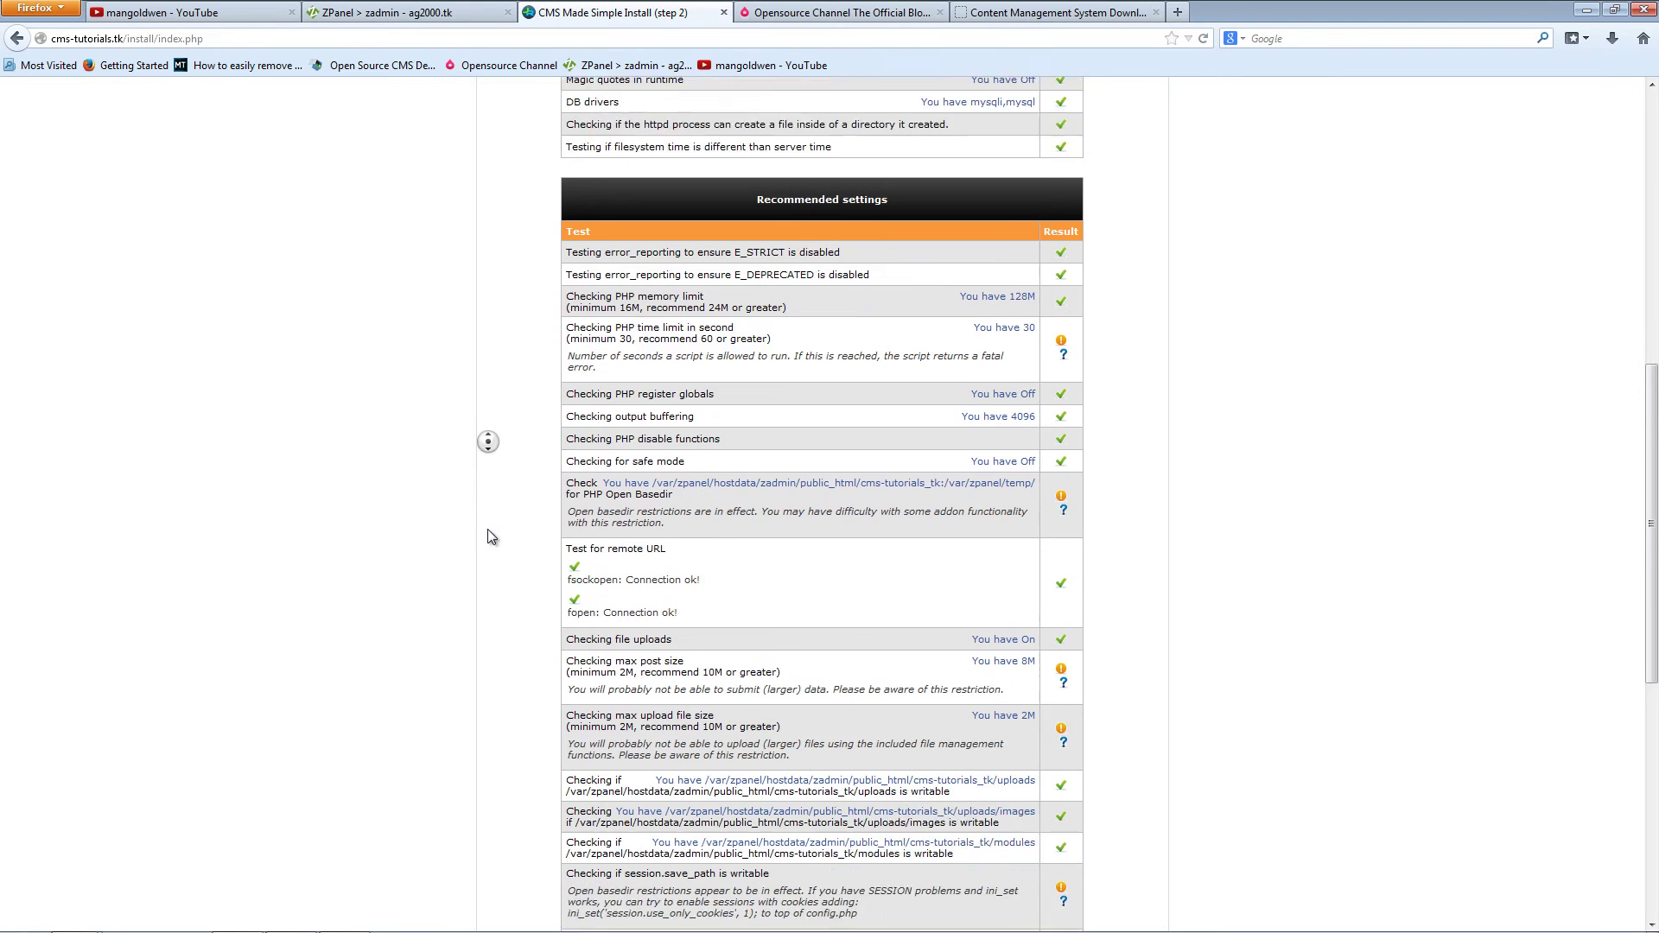
click(490, 480)
middle_click(489, 480)
middle_click(490, 548)
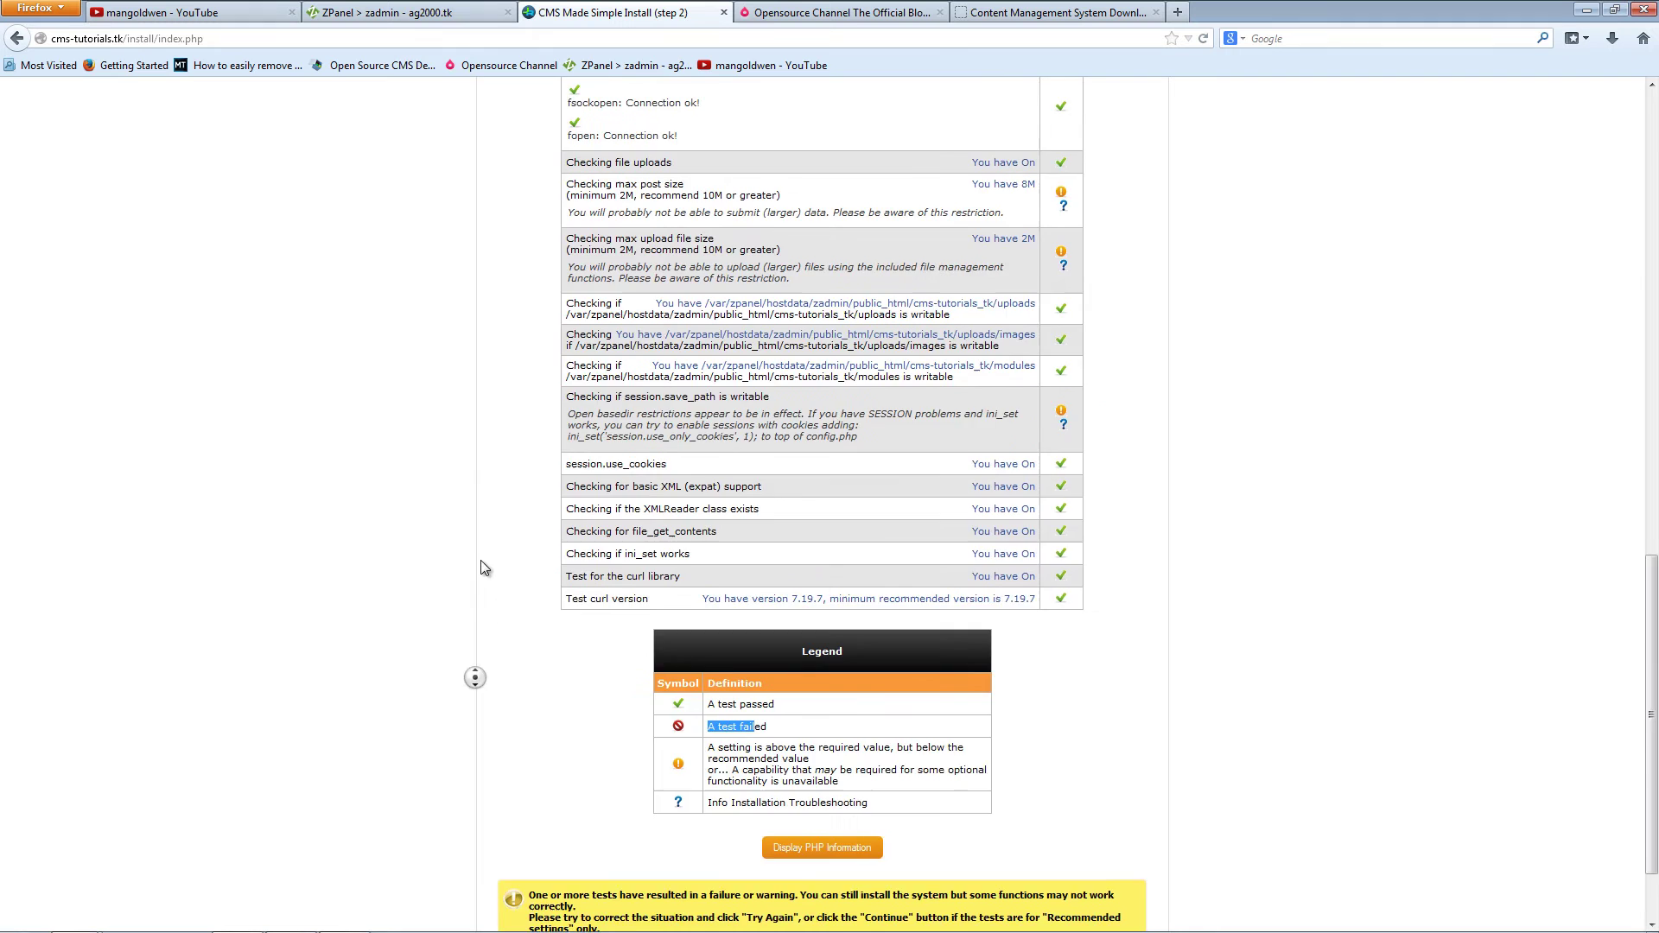
click(469, 454)
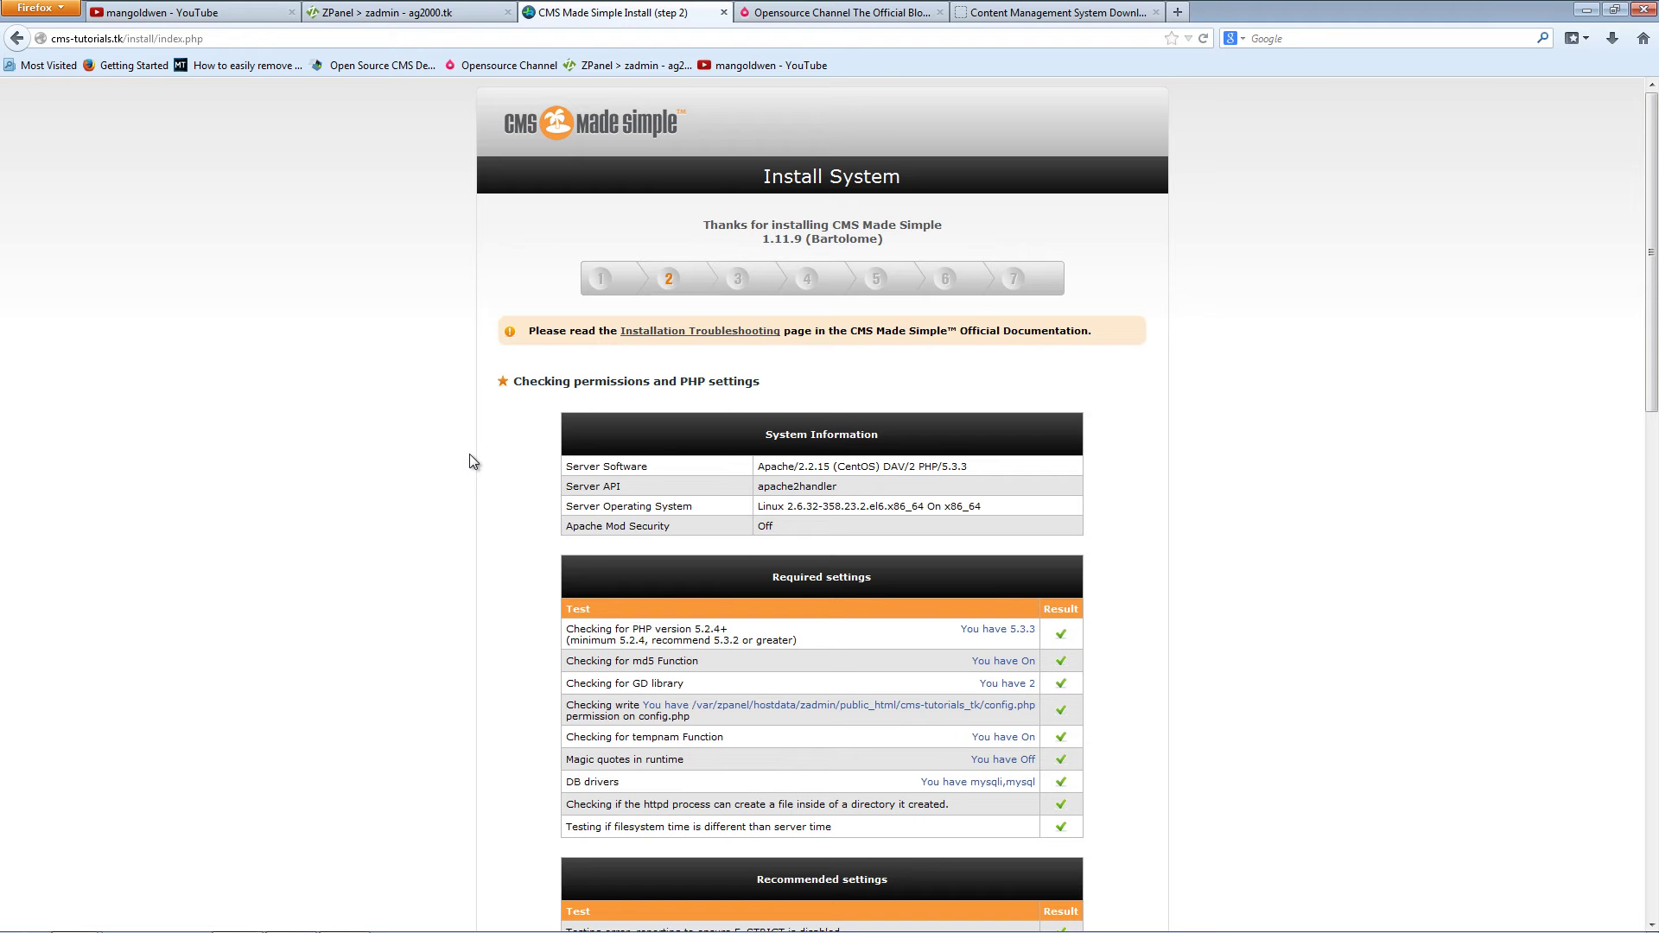
Step: Review the remaining step 2 checks down to the warnings notice allowing installation to proceed
scroll(469, 453, down, 4)
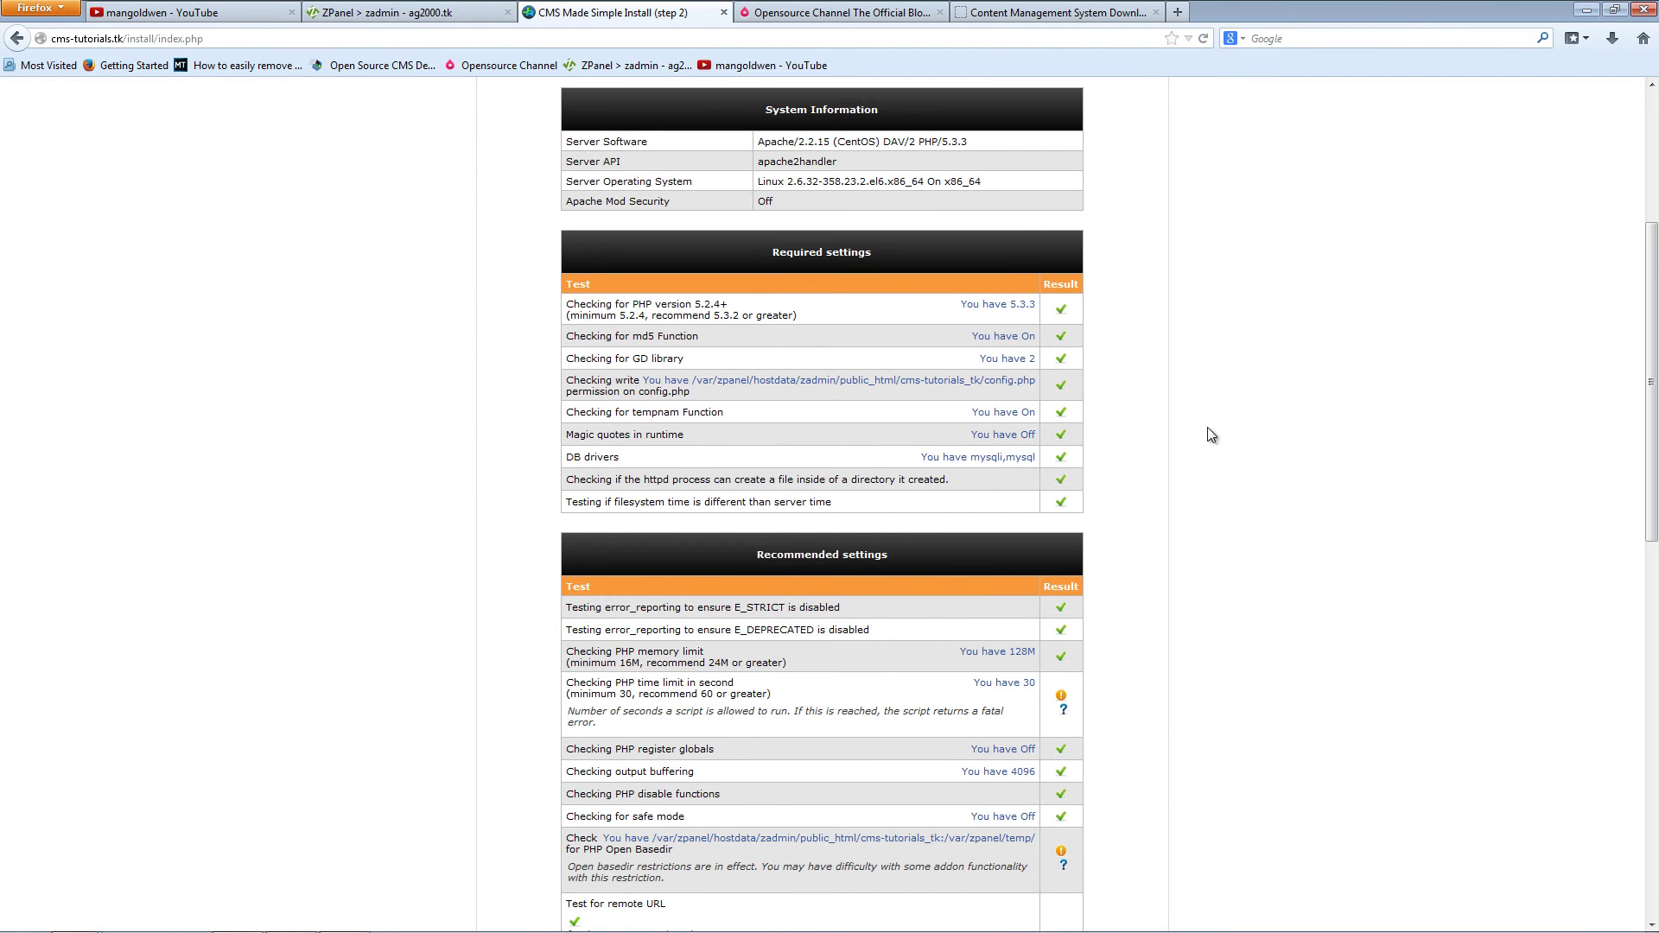
scroll(1214, 440, down, 3)
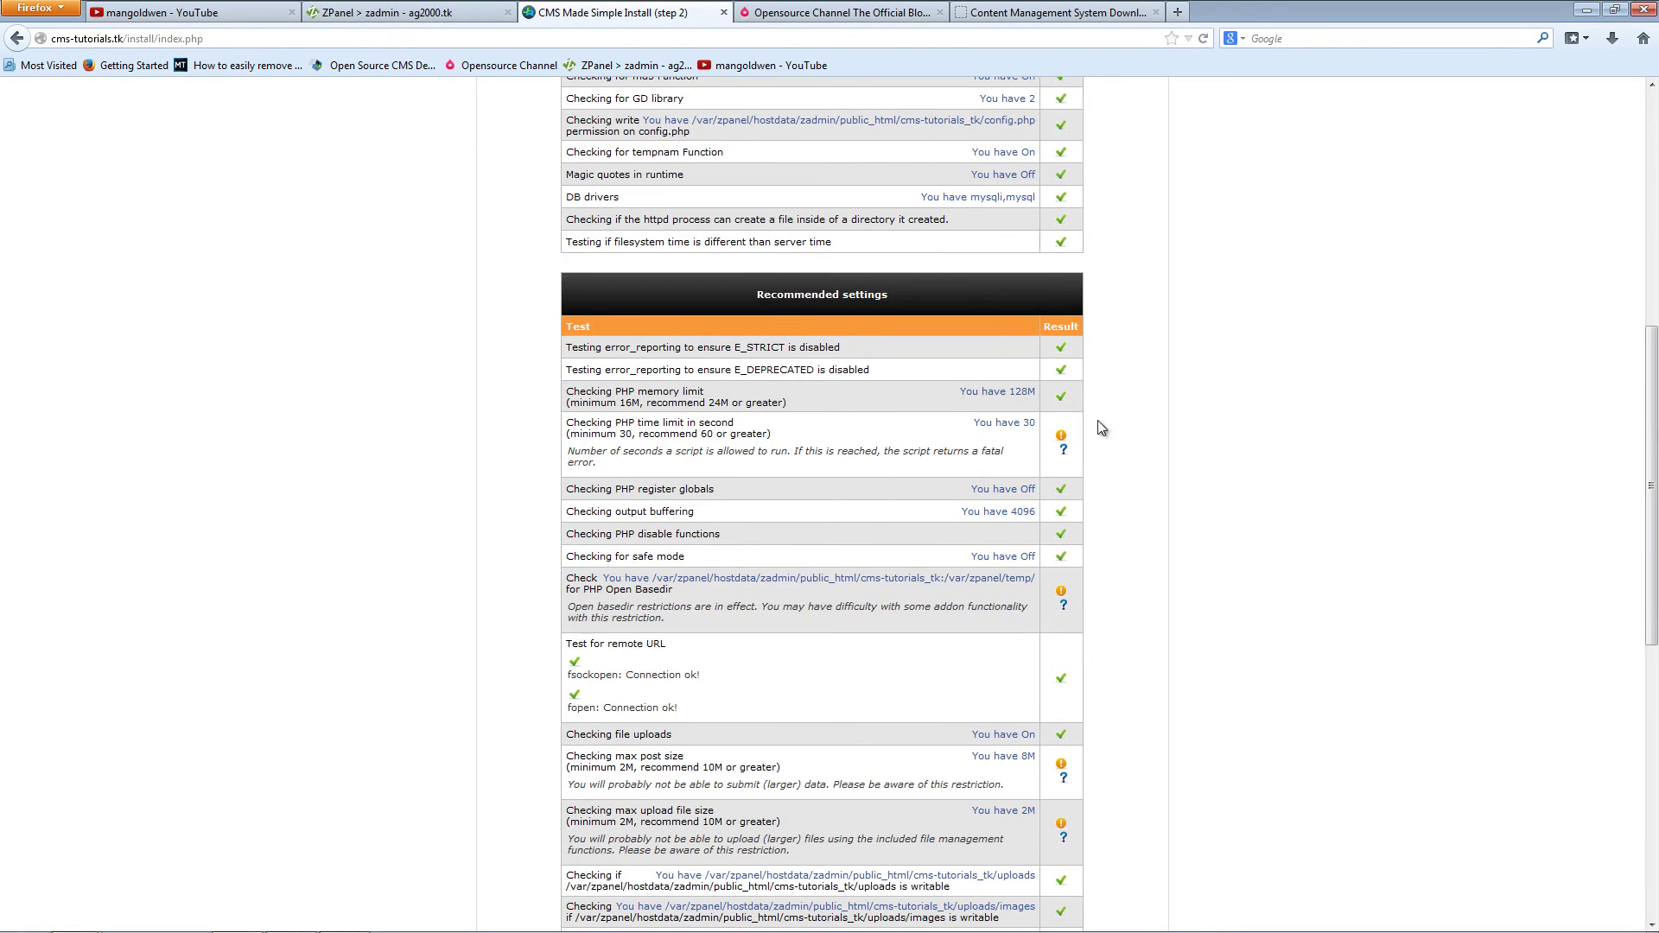
scroll(1196, 518, down, 3)
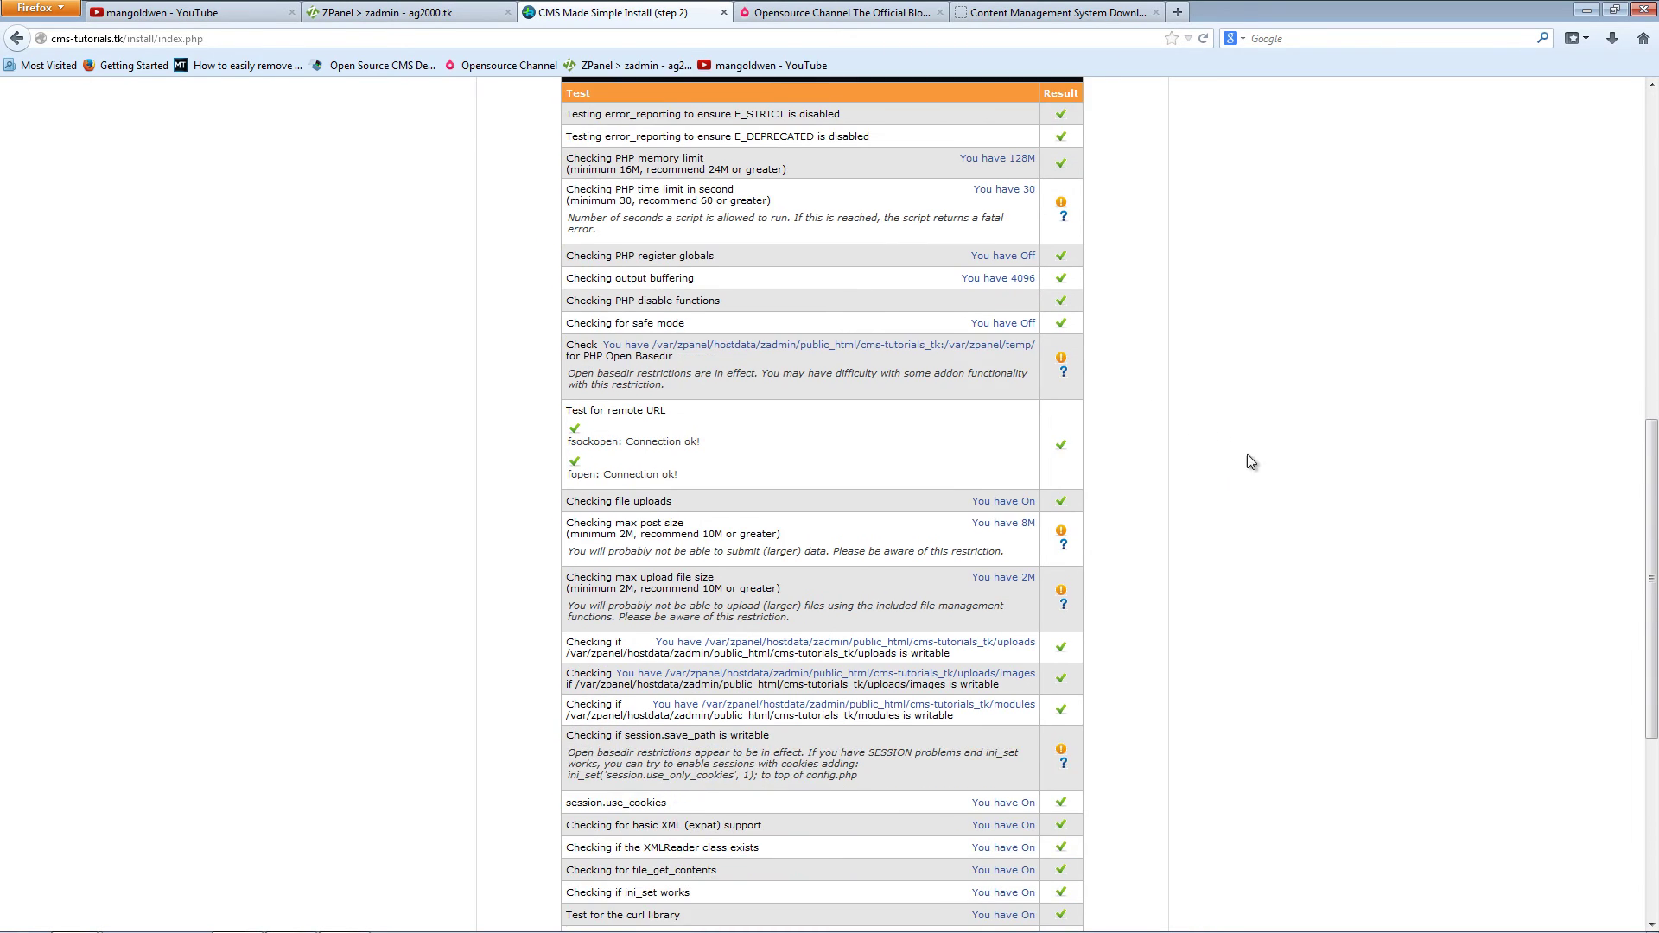
scroll(1253, 484, down, 4)
middle_click(1236, 553)
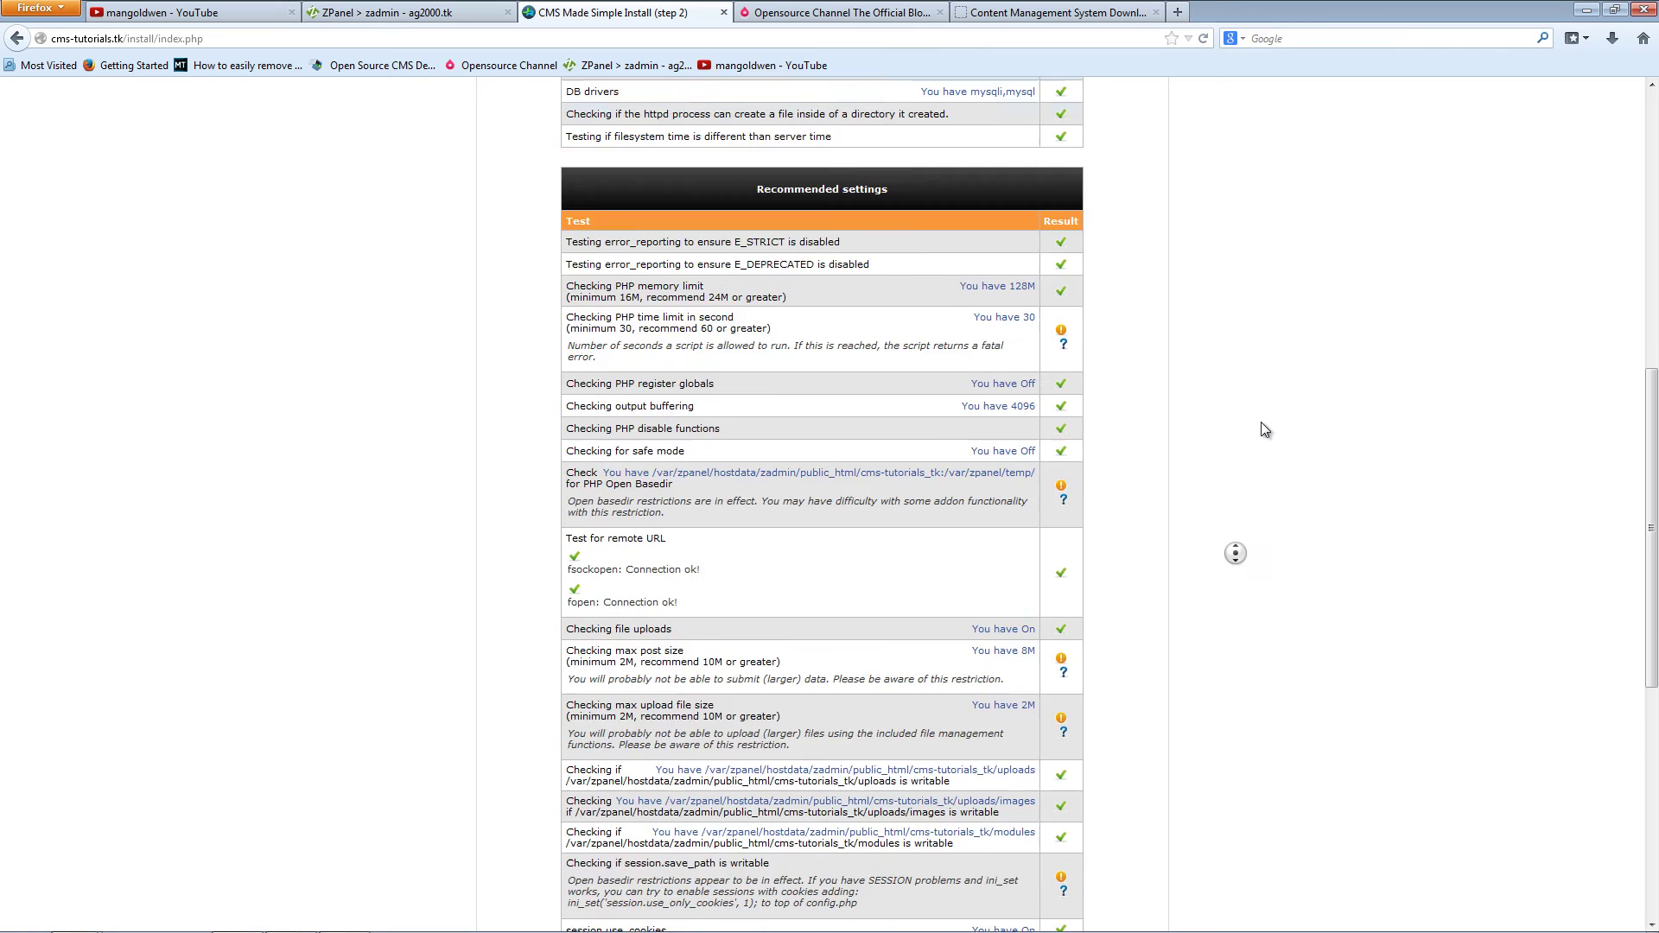
middle_click(1255, 493)
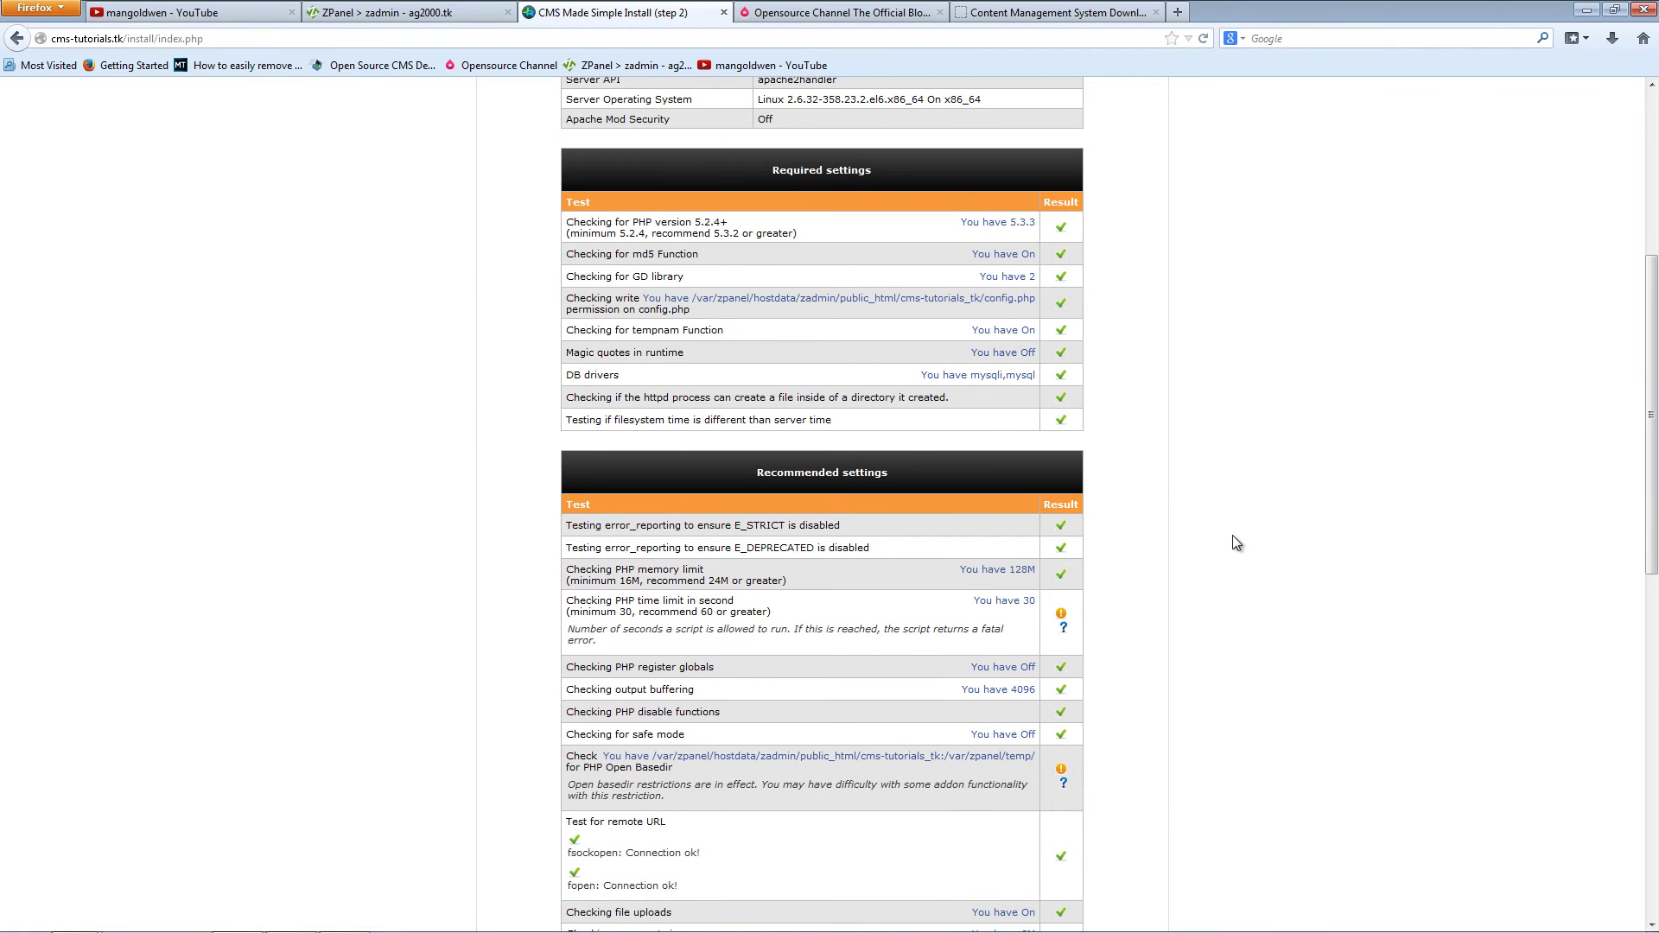
scroll(1238, 519, up, 1)
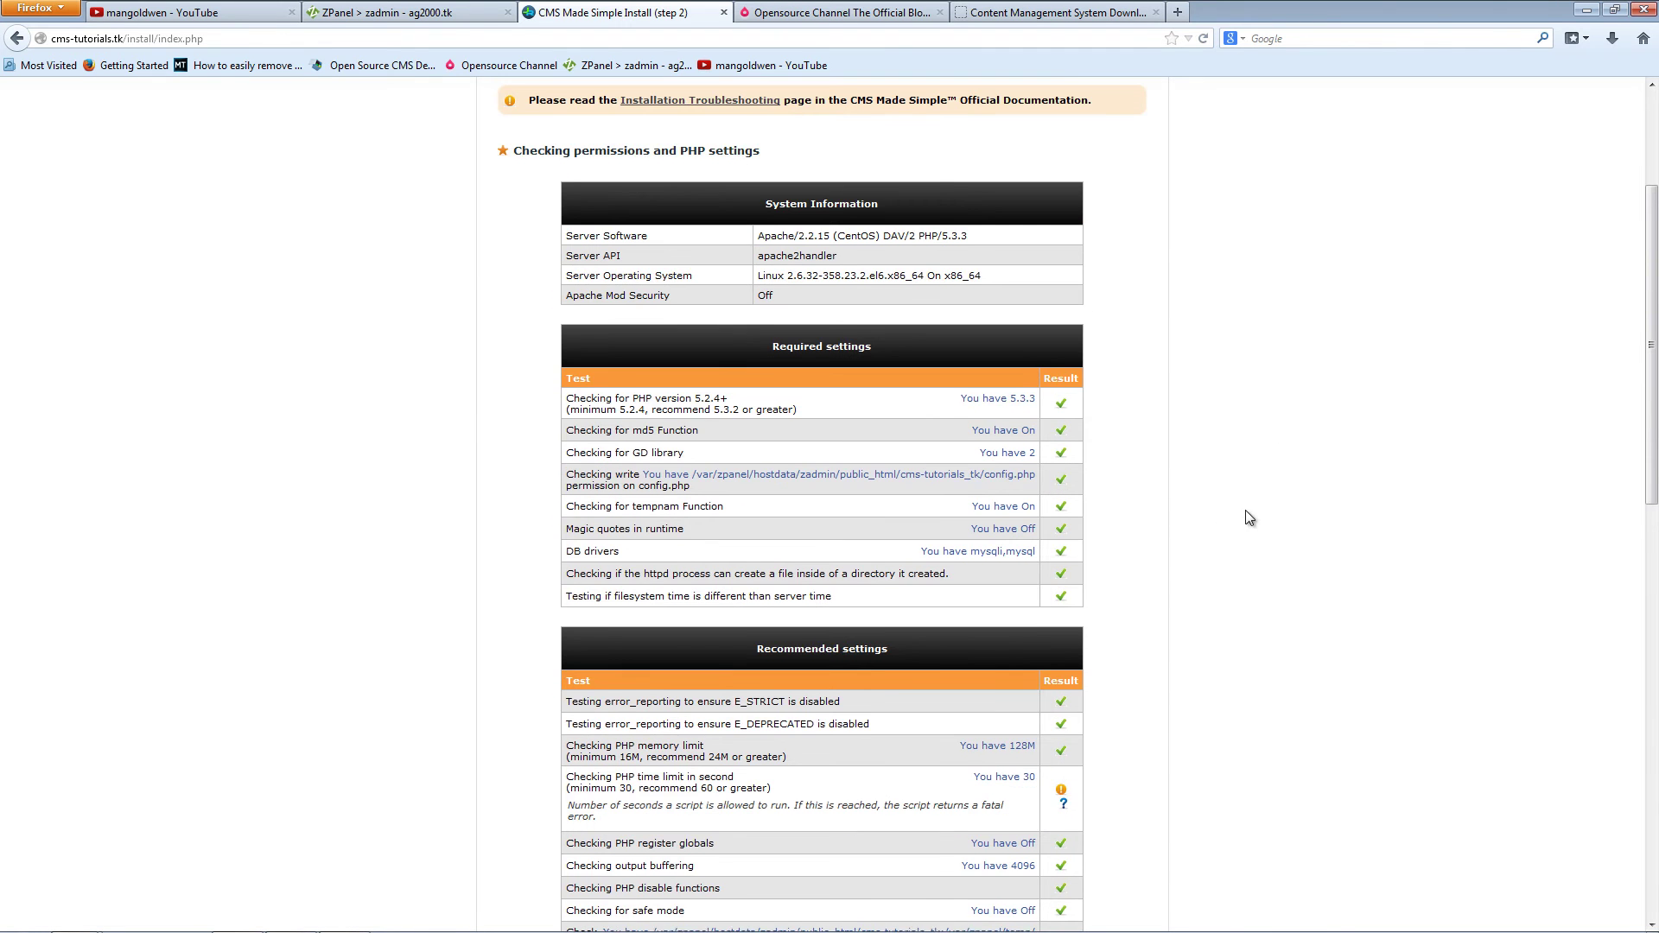
middle_click(1268, 549)
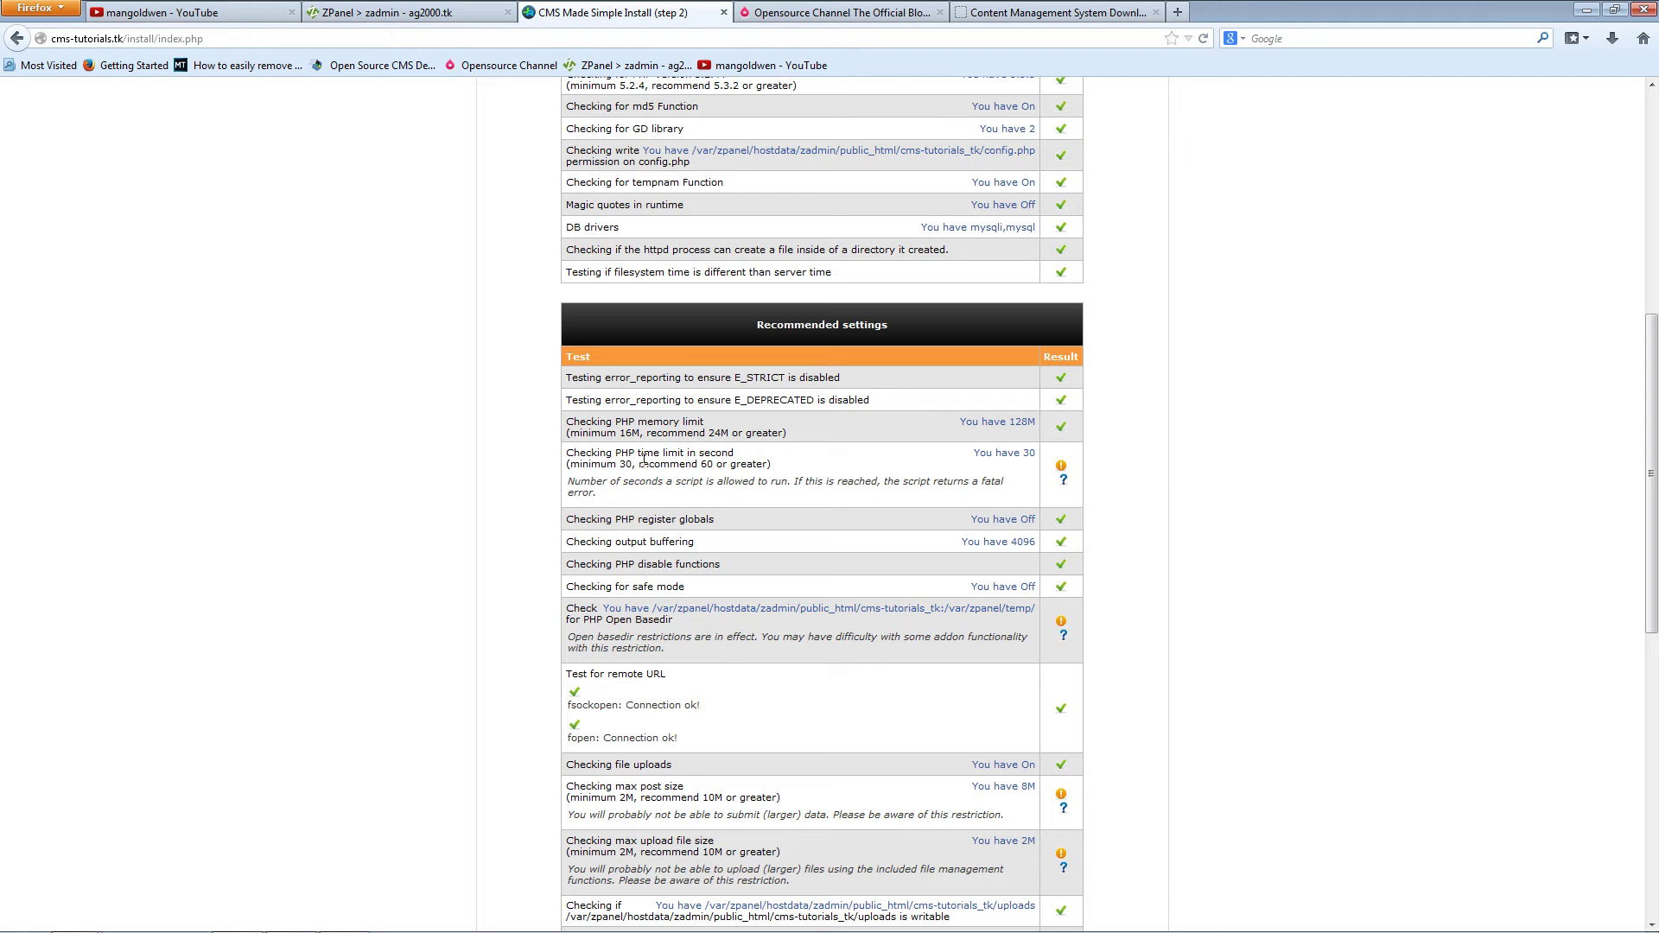
middle_click(1147, 475)
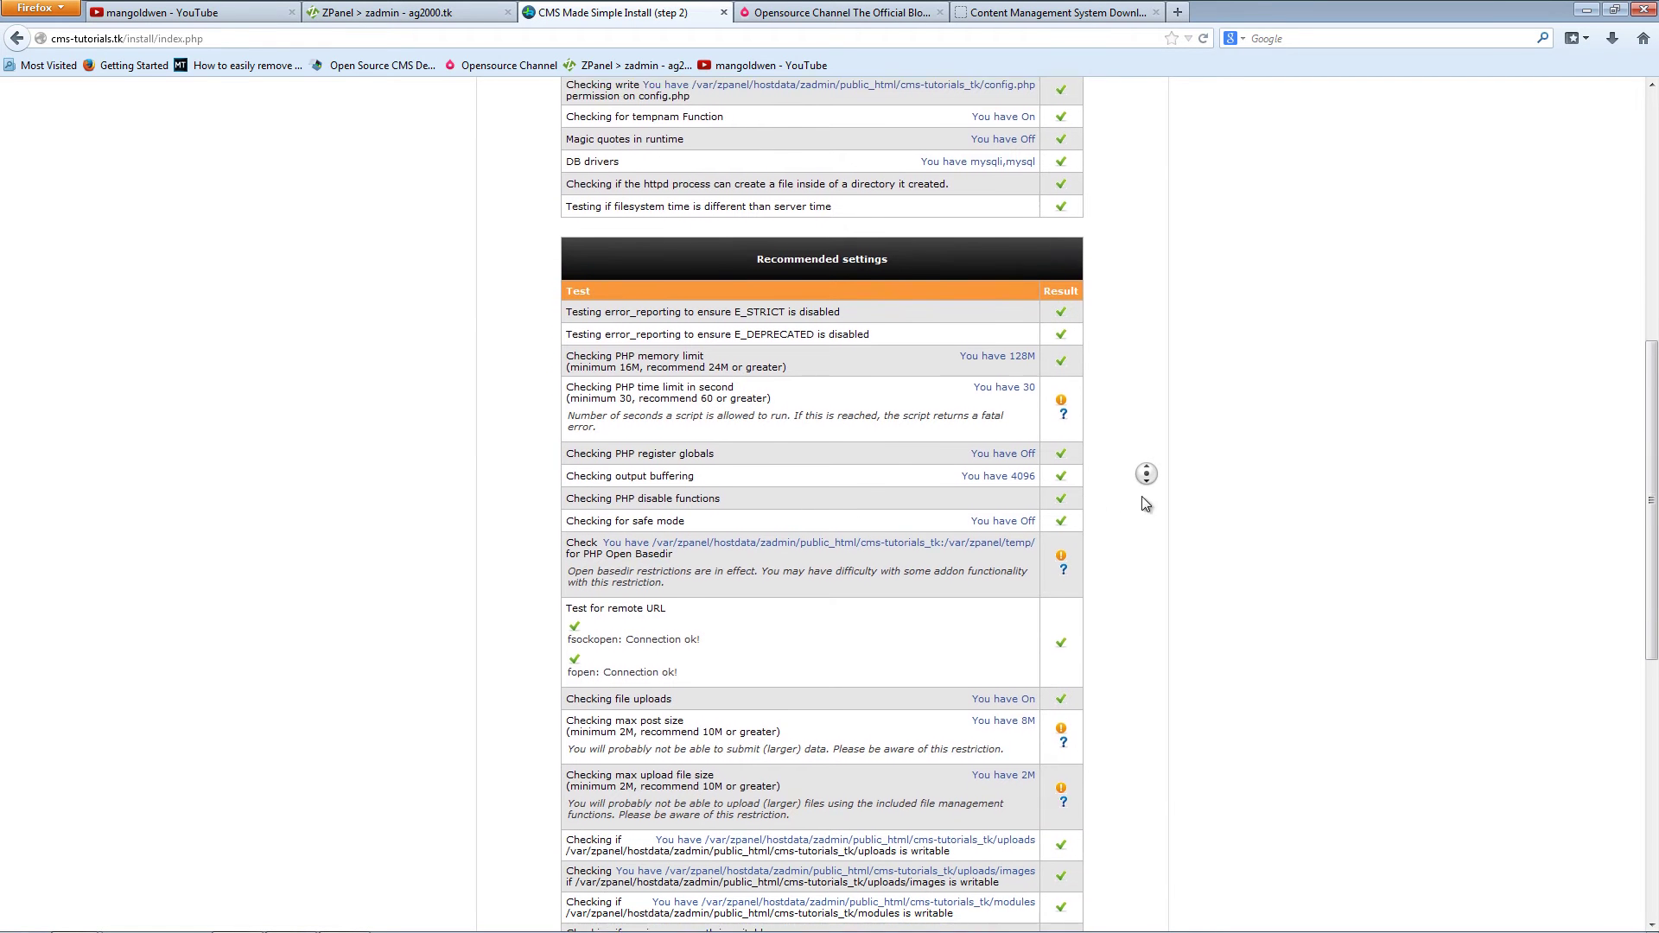
middle_click(1191, 486)
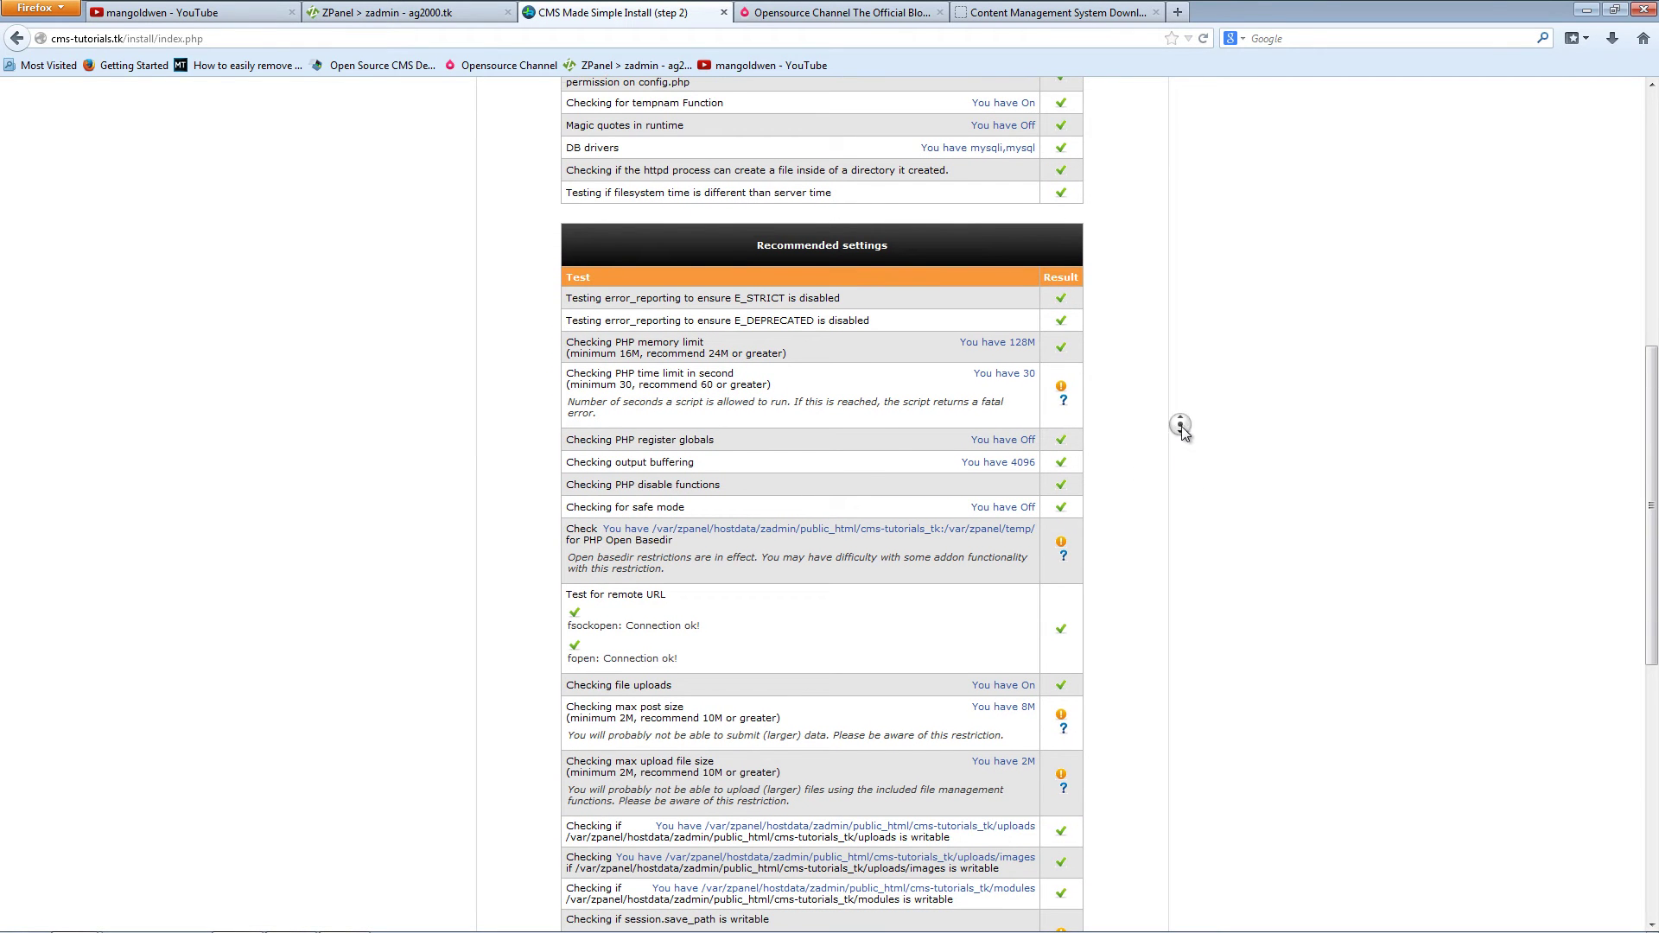
middle_click(1186, 470)
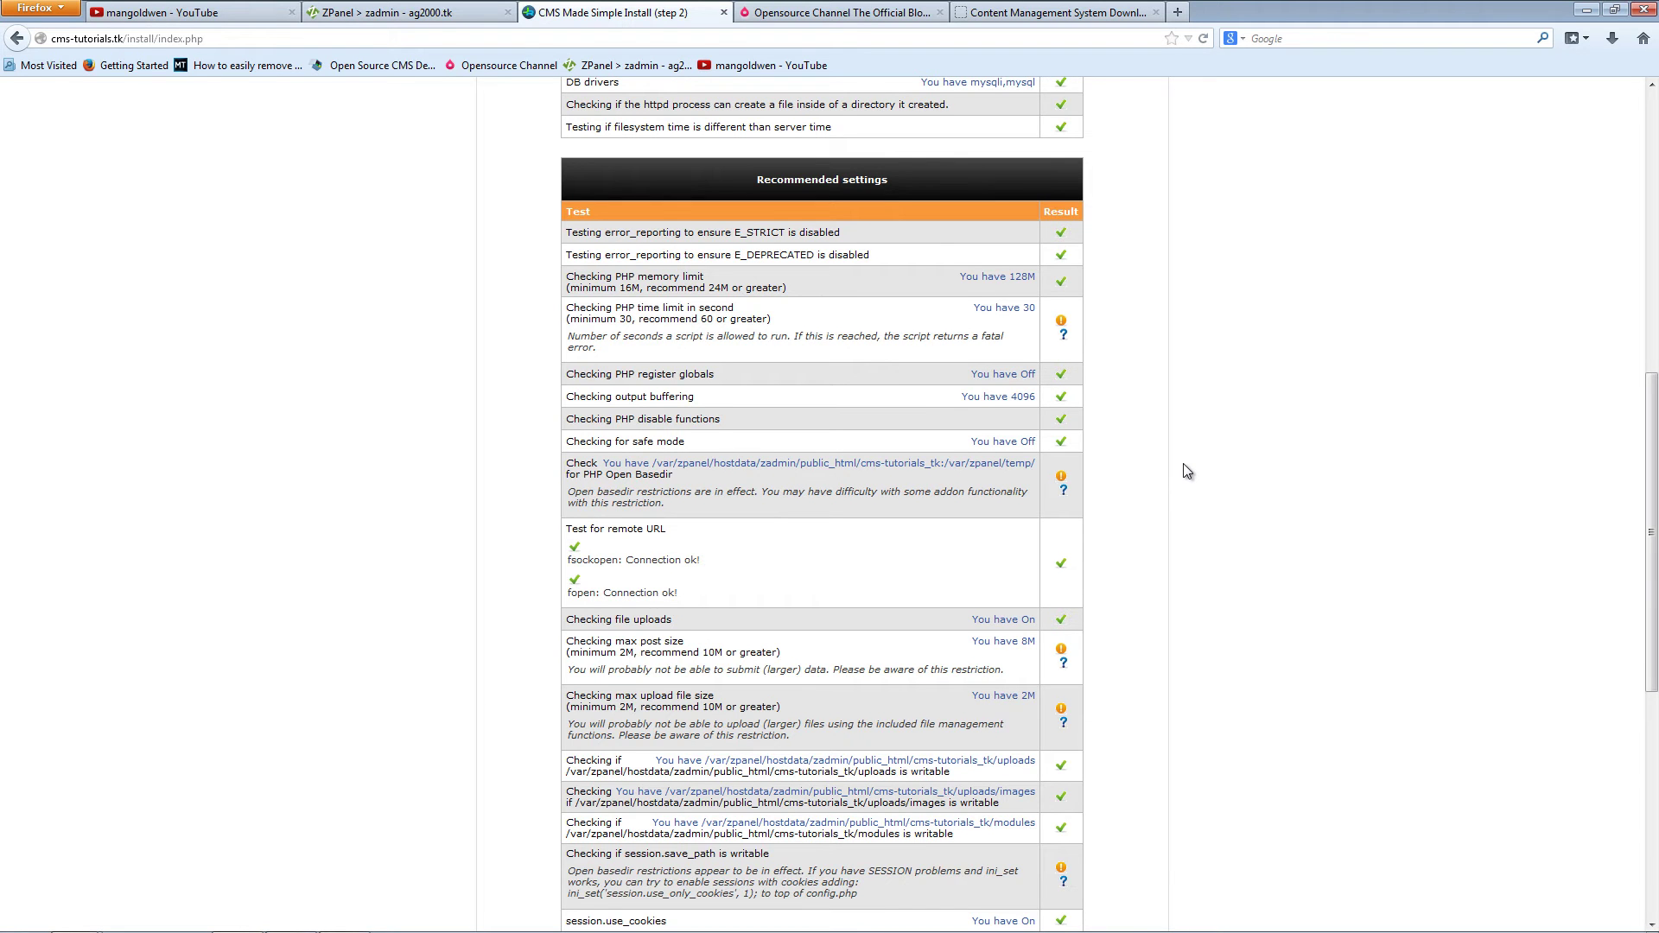
middle_click(1184, 464)
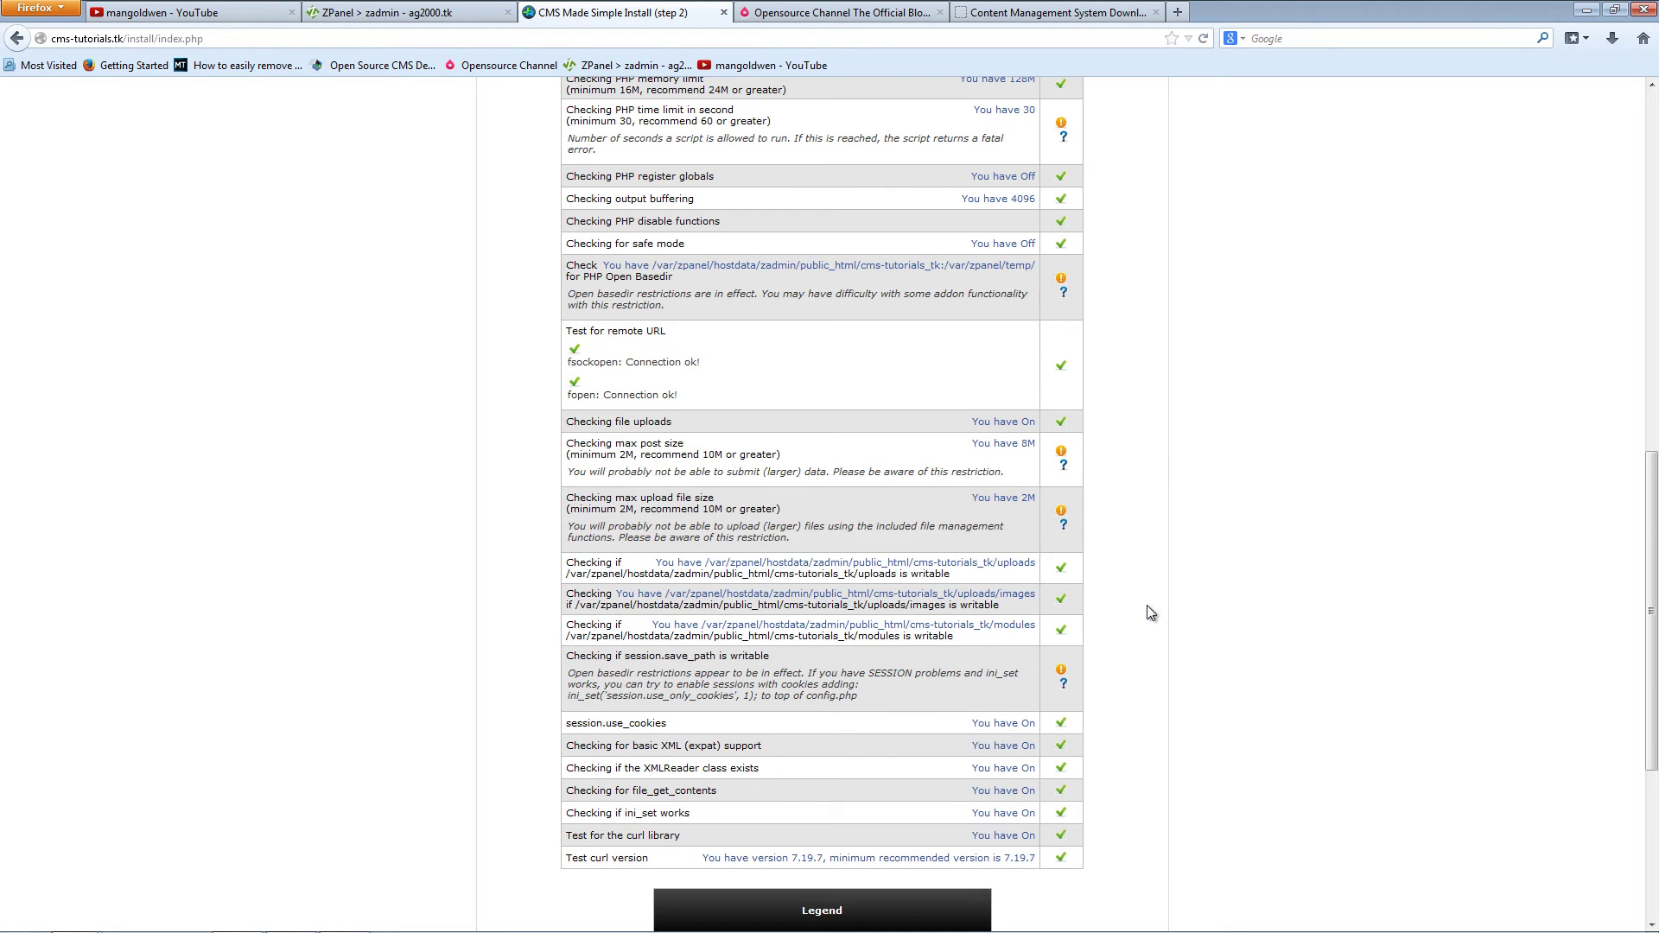
middle_click(1181, 605)
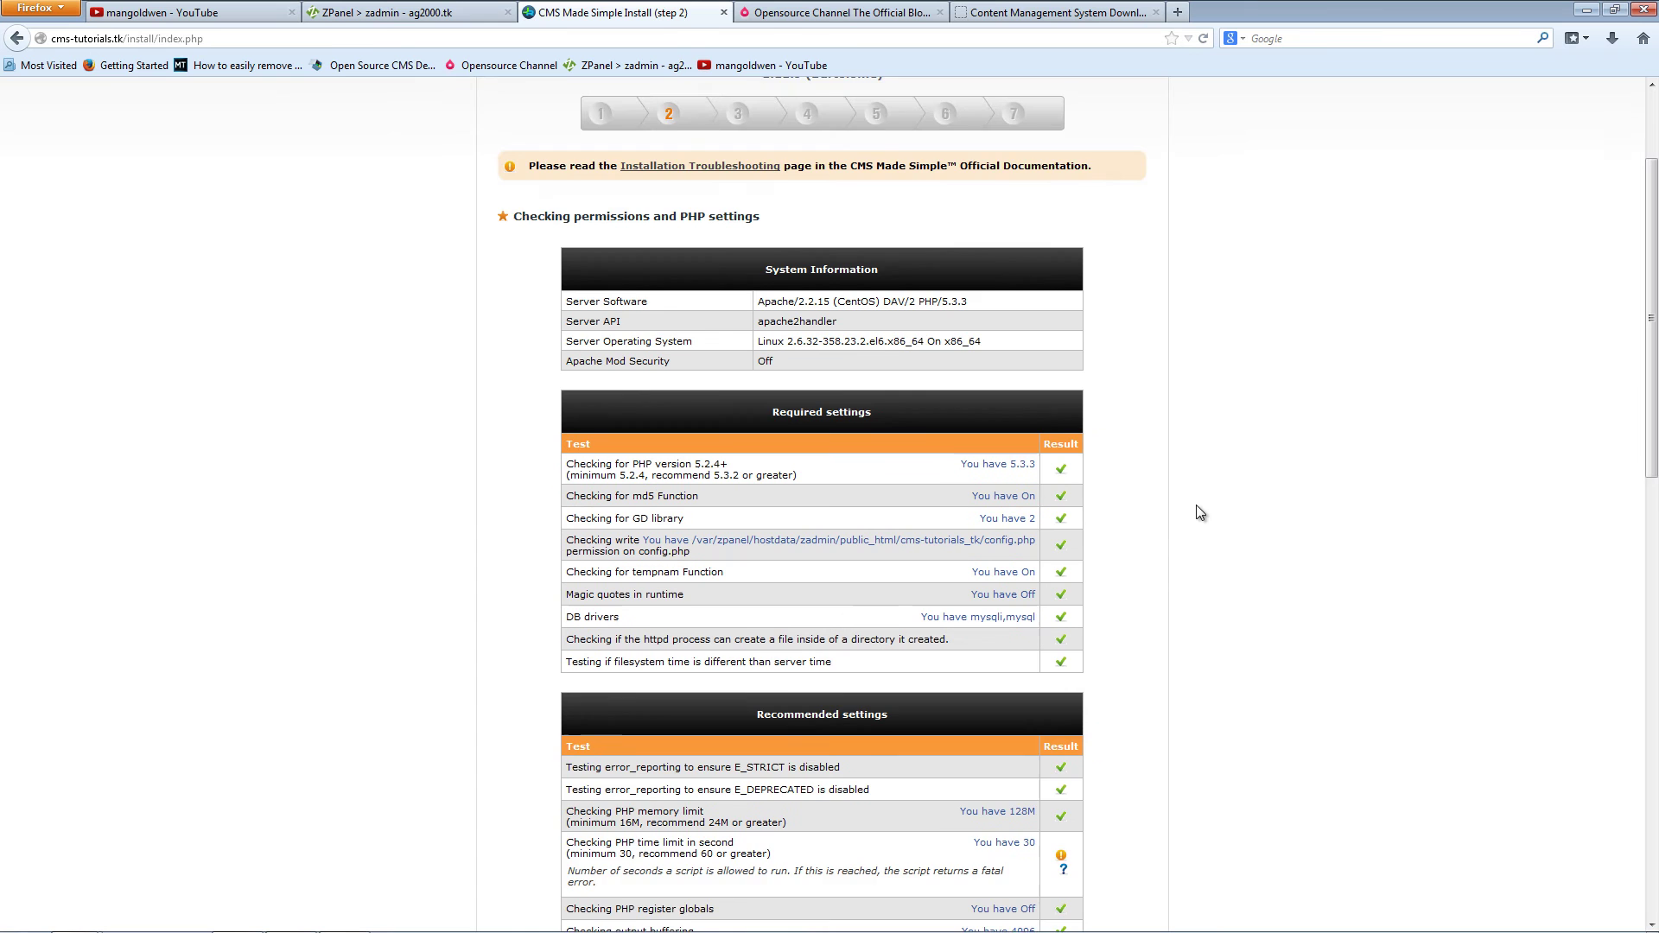
scroll(1200, 484, up, 3)
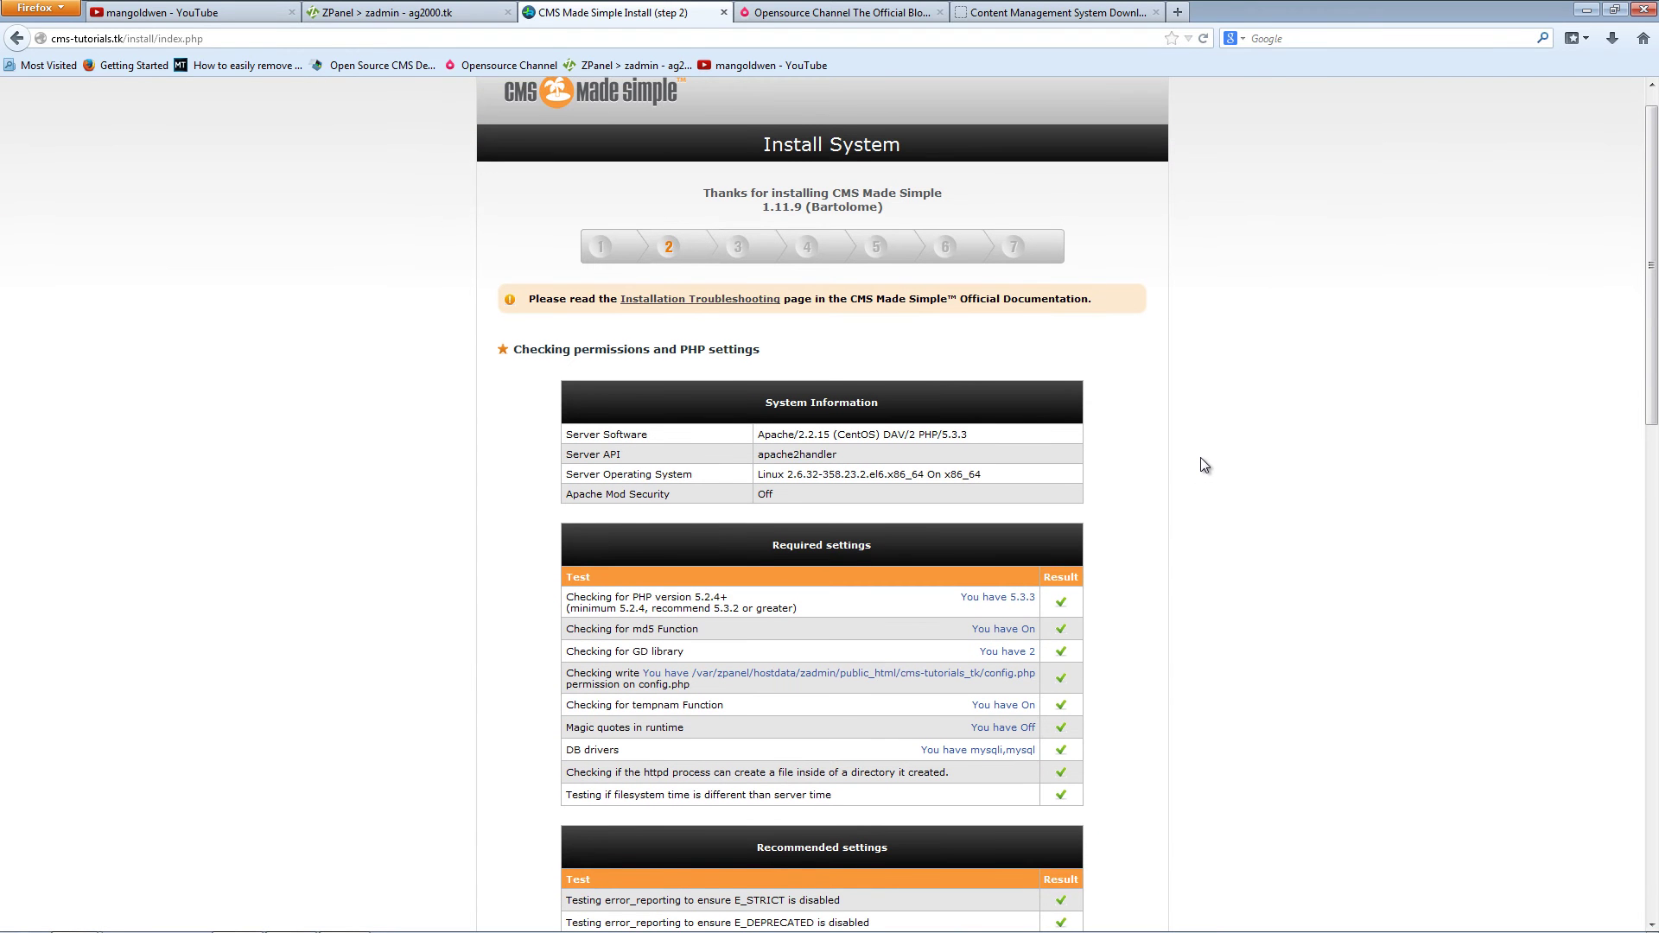
middle_click(1214, 383)
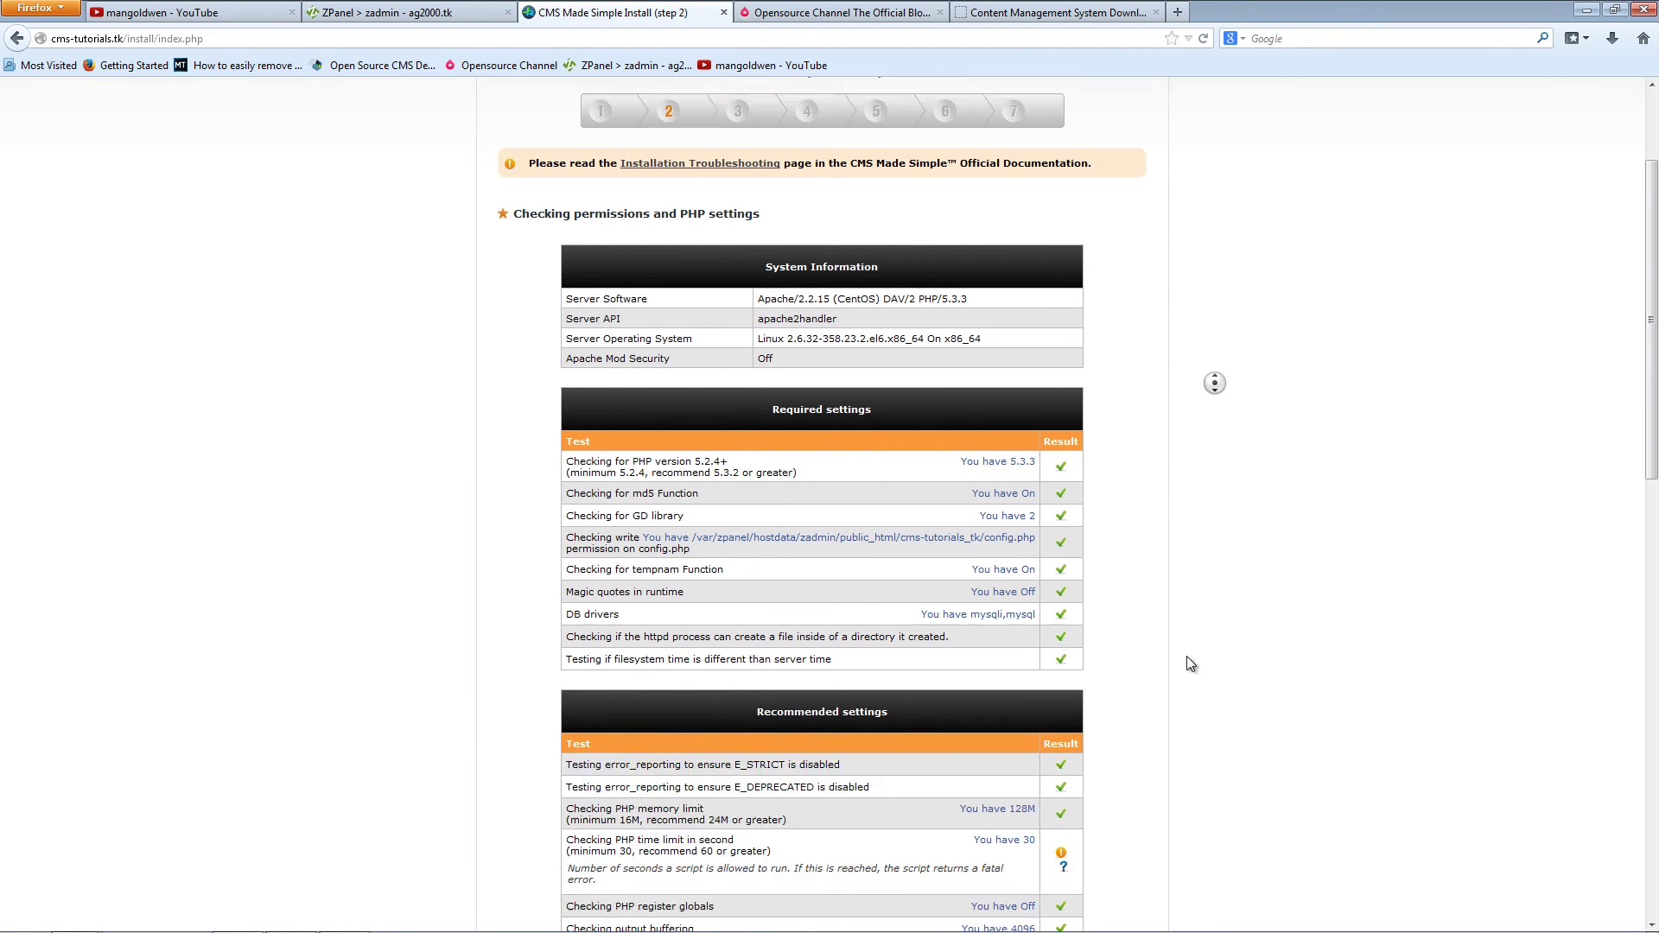
middle_click(1148, 738)
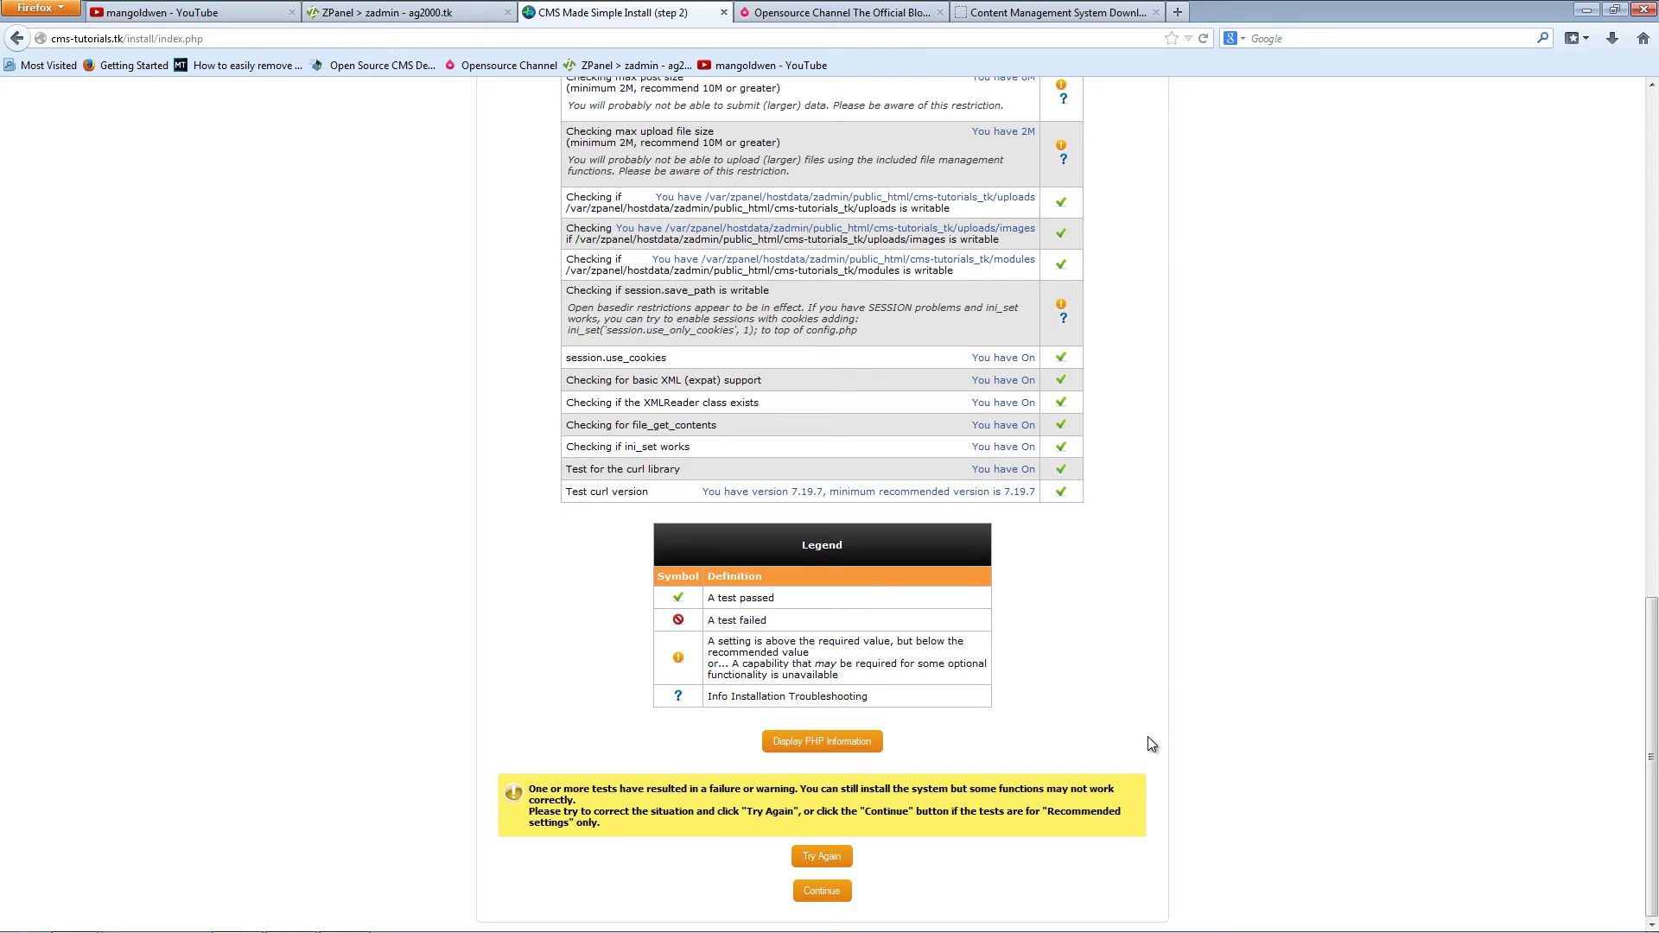
Step: Accept the default 022 file creation mask and continue the installer
click(824, 892)
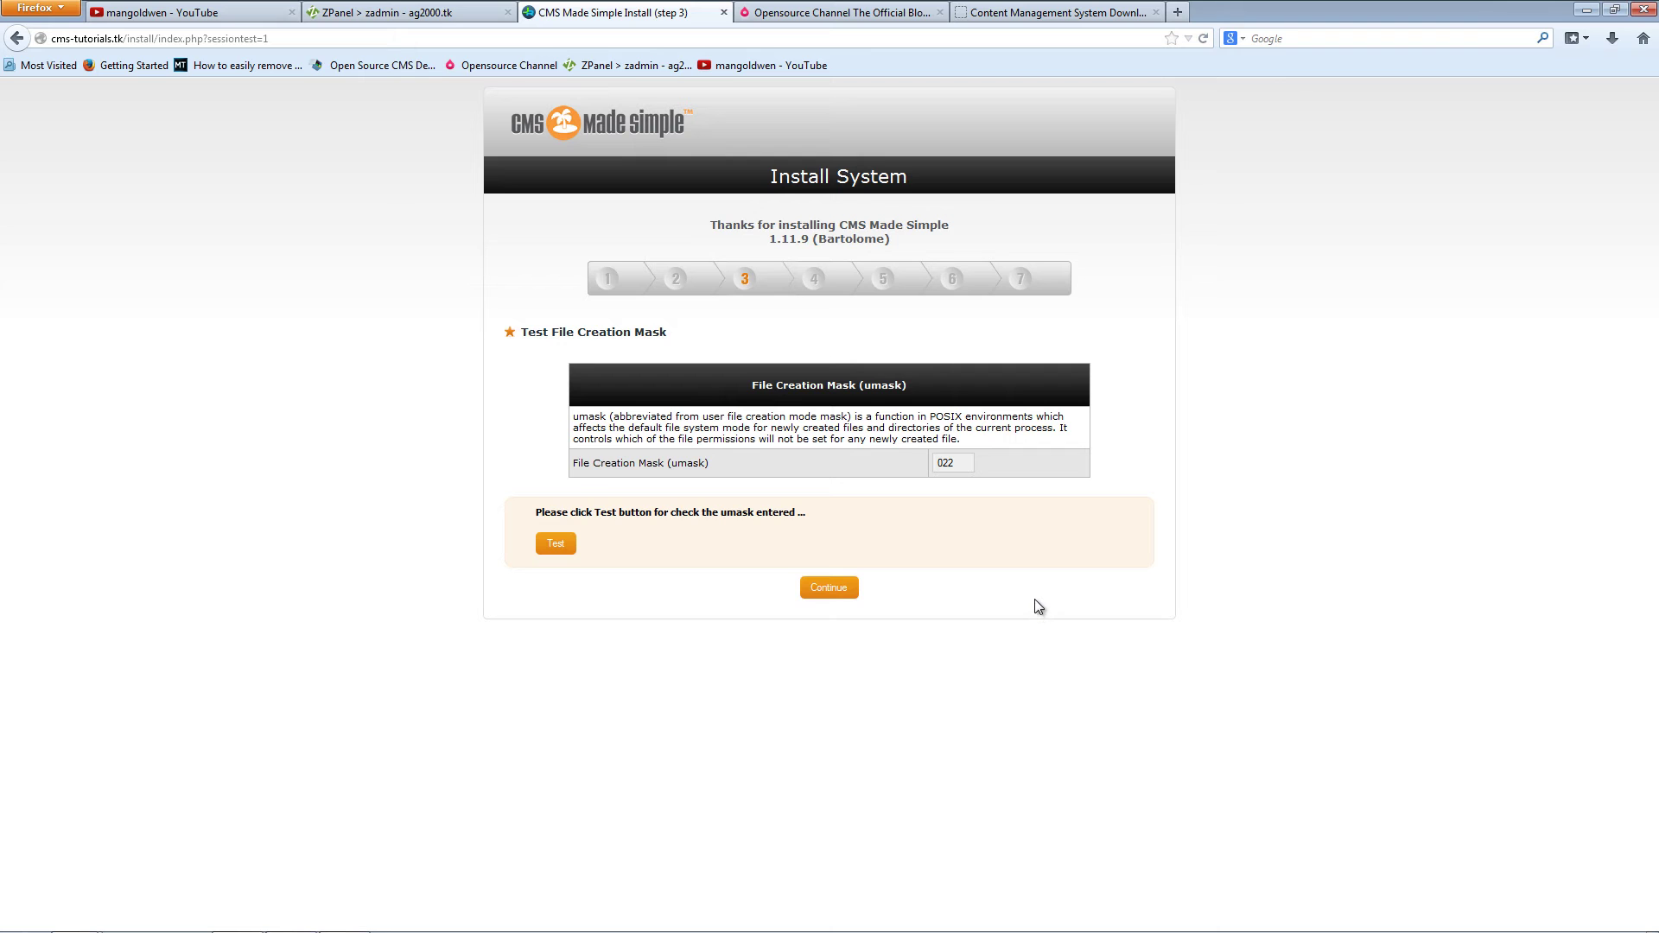
Step: Continue to the admin account form and enter username admin and the admin e-mail address
click(830, 591)
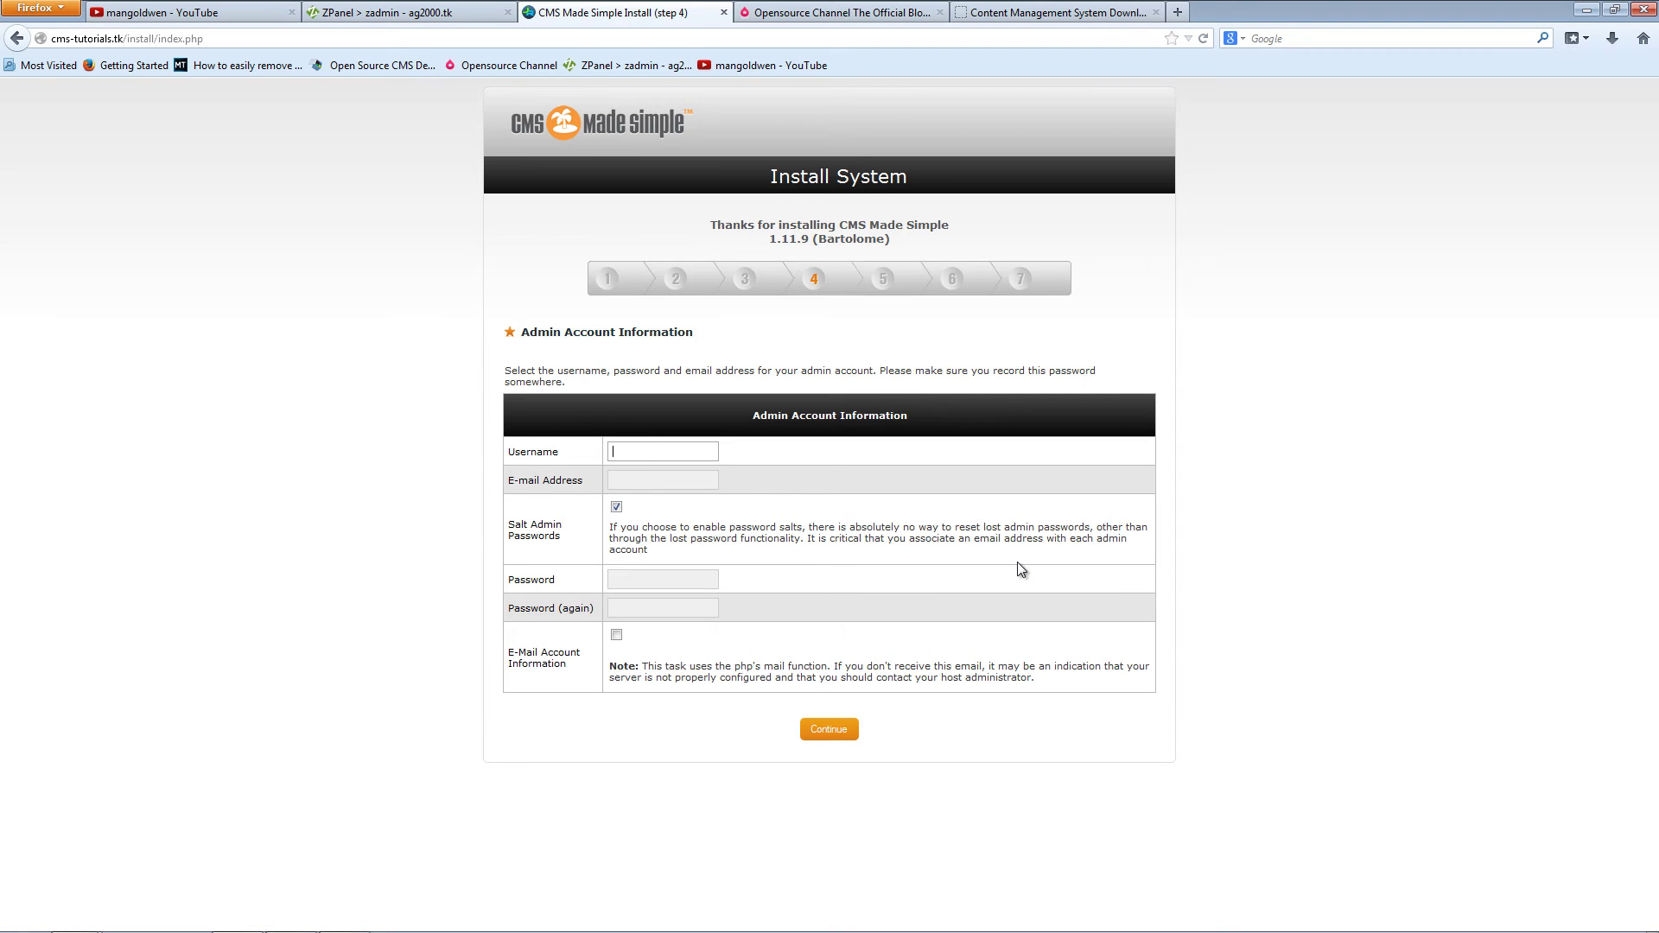
text(admin)
key(Tab)
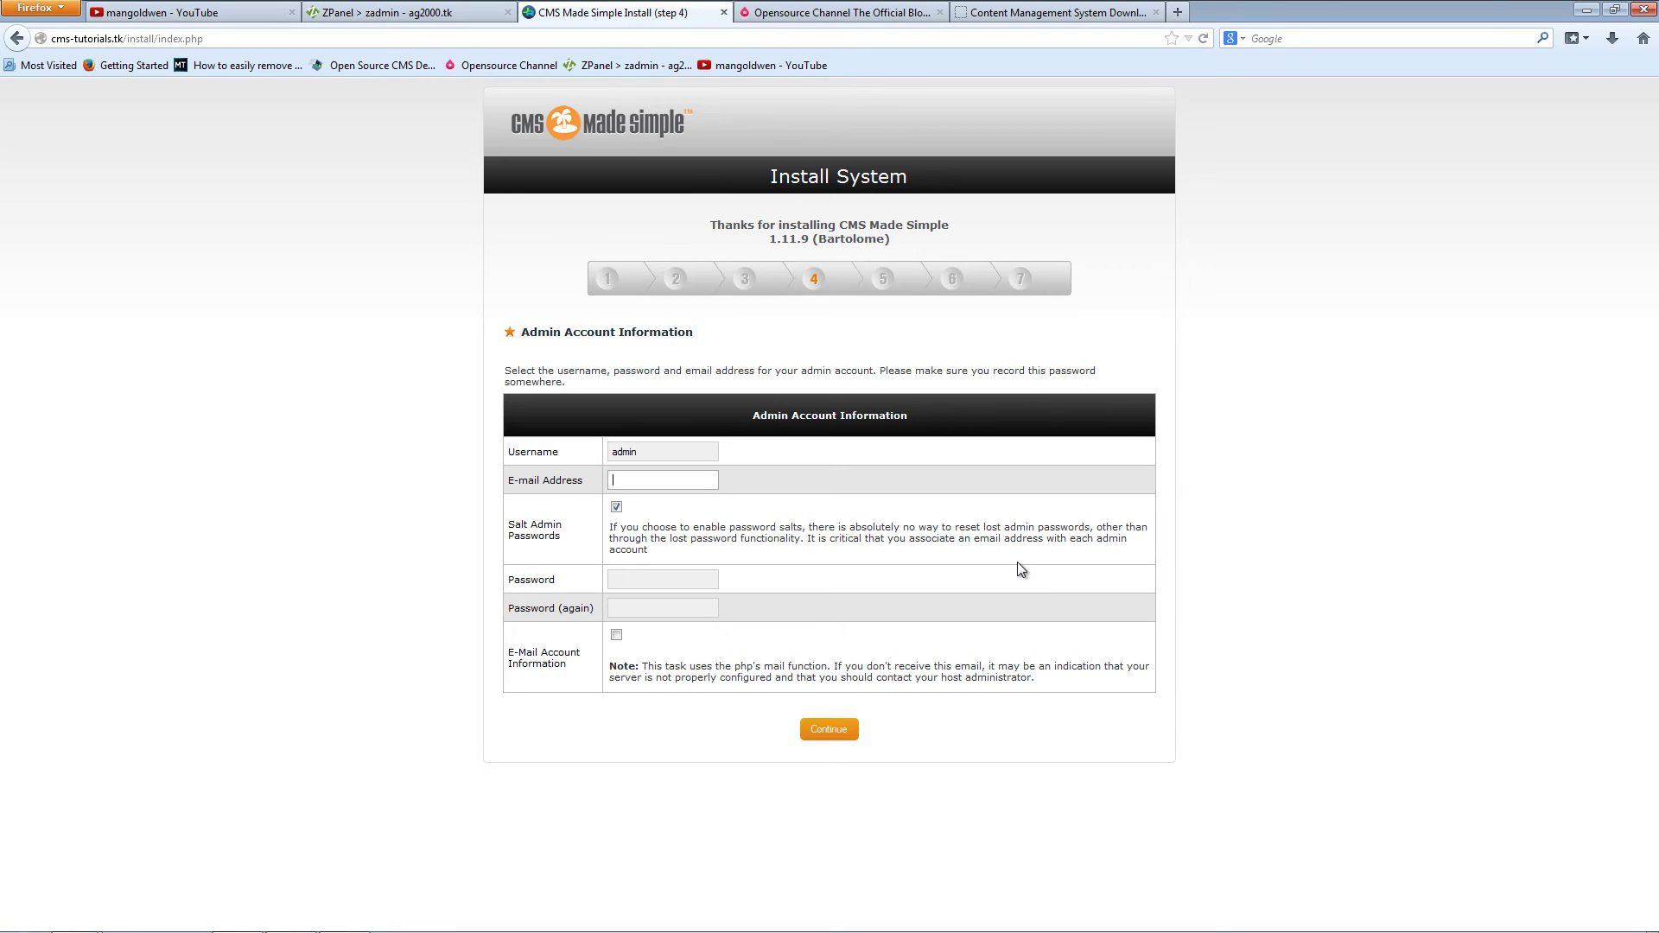
key(Tab)
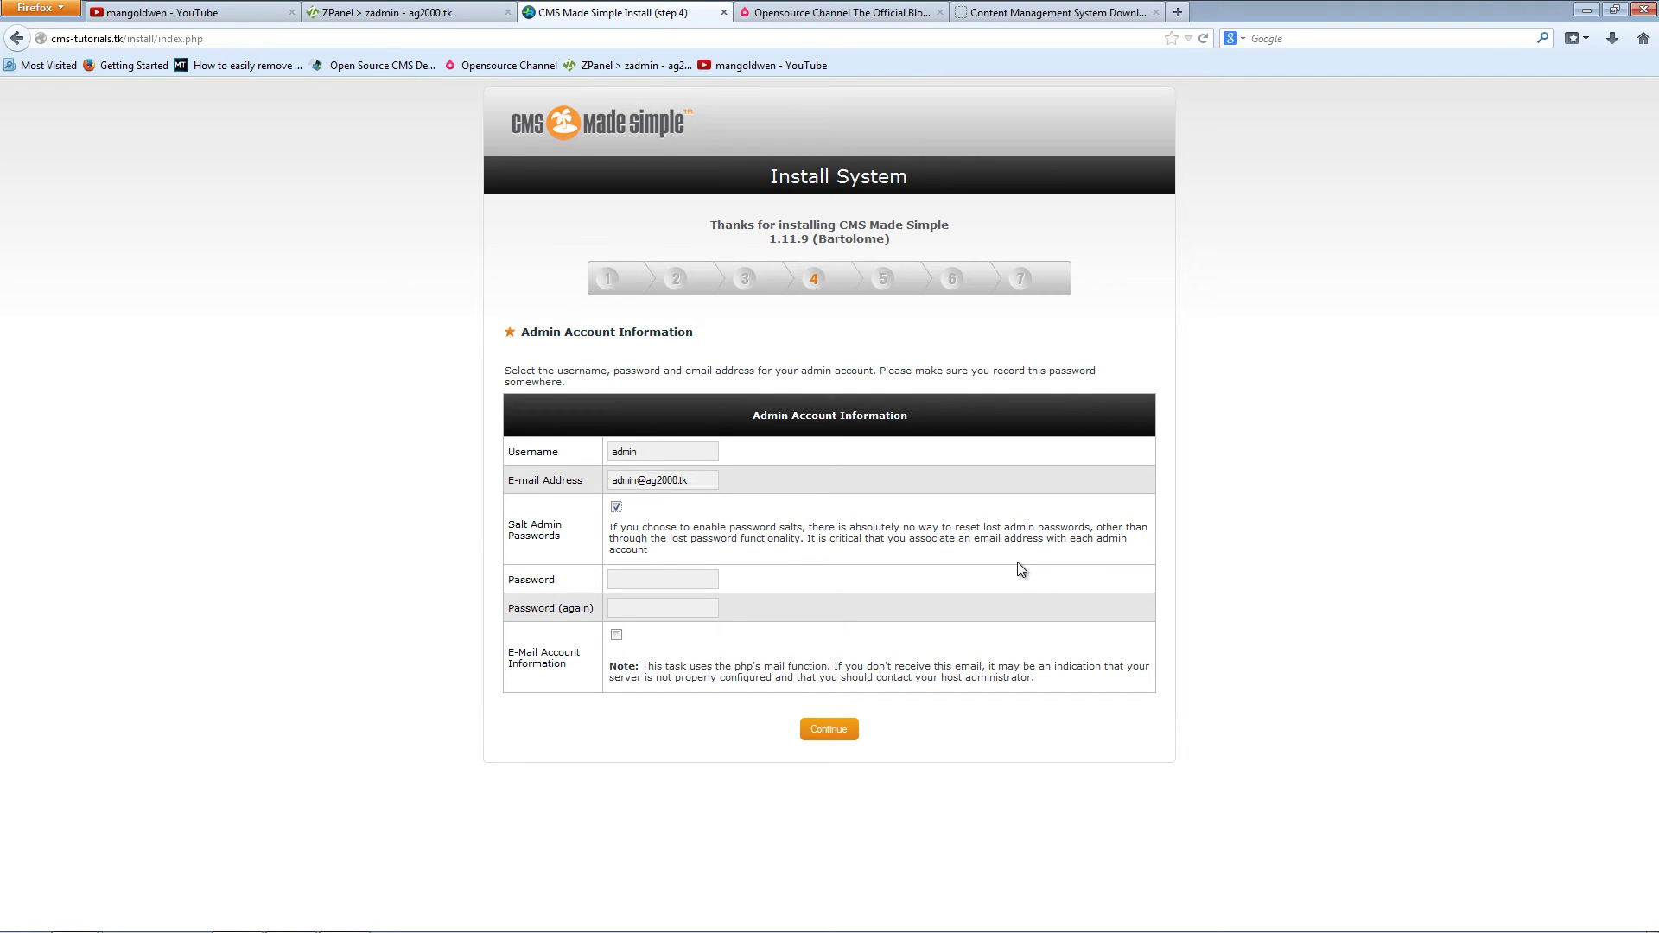
Step: Enter the account password twice and leave e-mailing the account information unchecked
key(Tab)
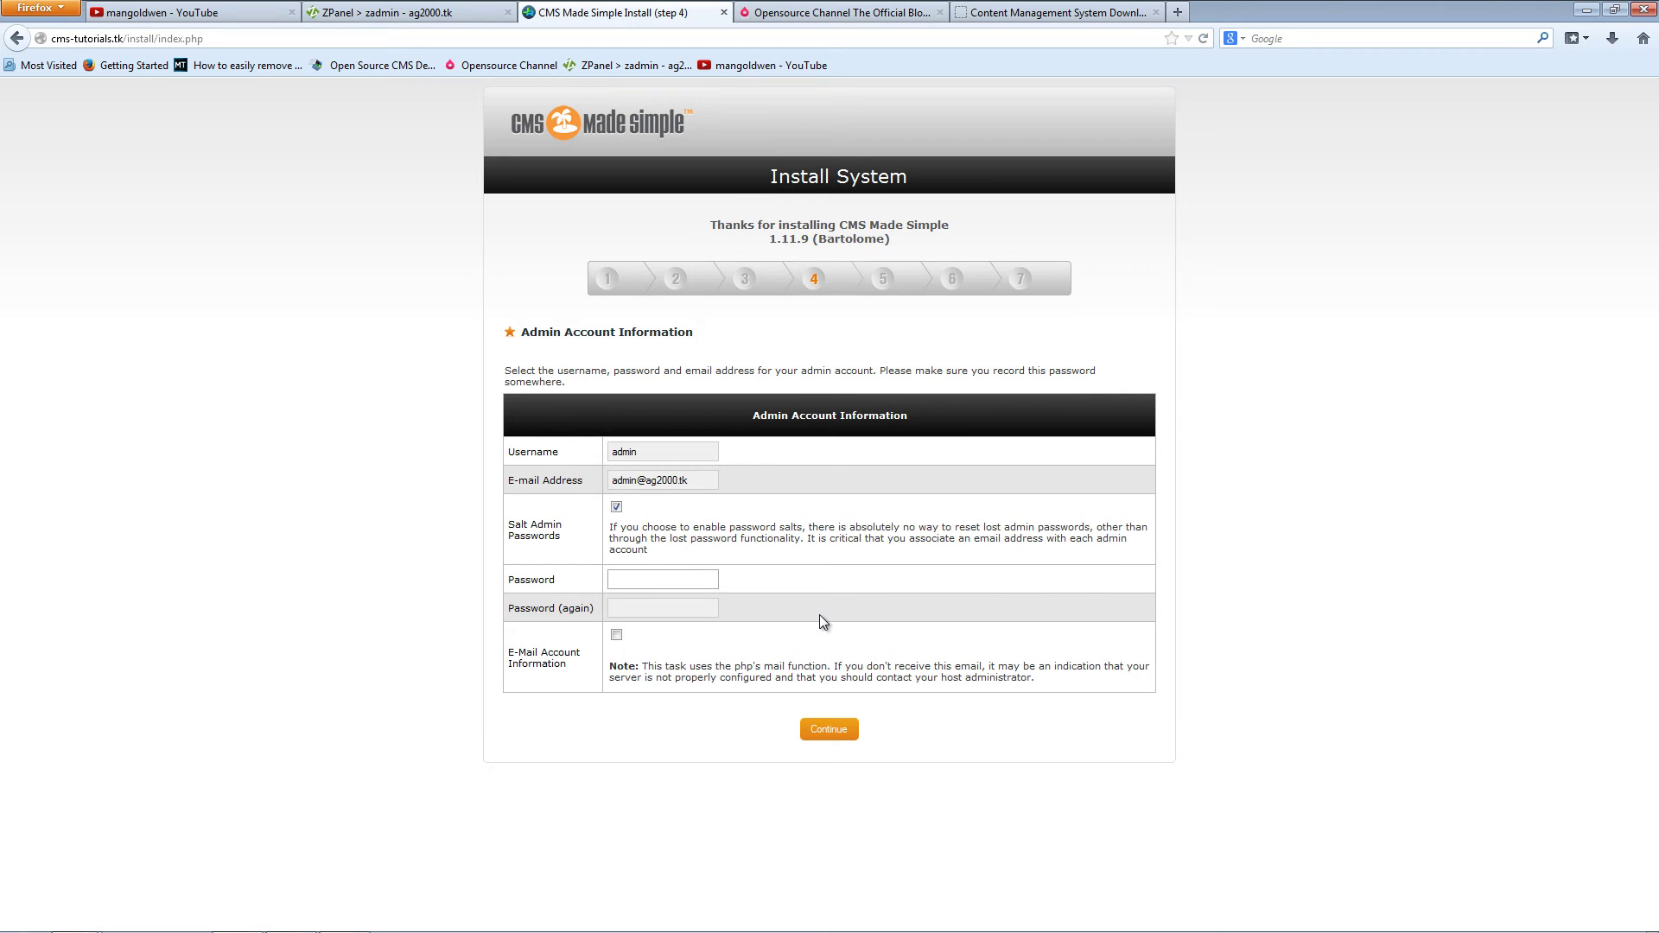
text(admin)
key(Tab)
text(admin)
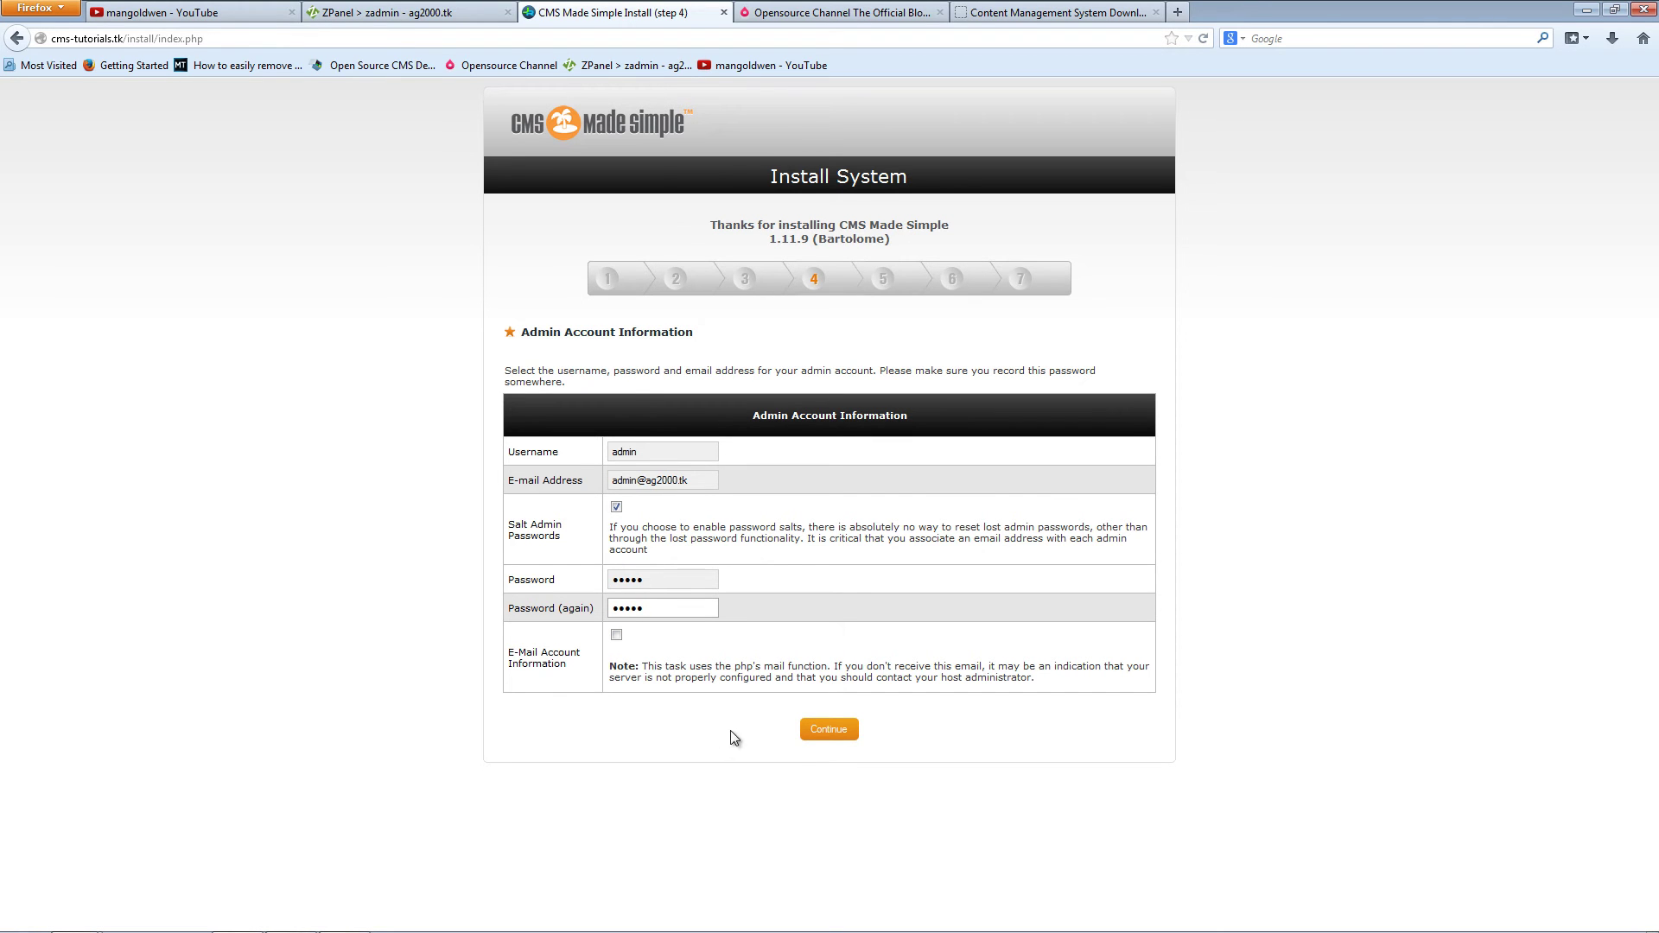
click(617, 637)
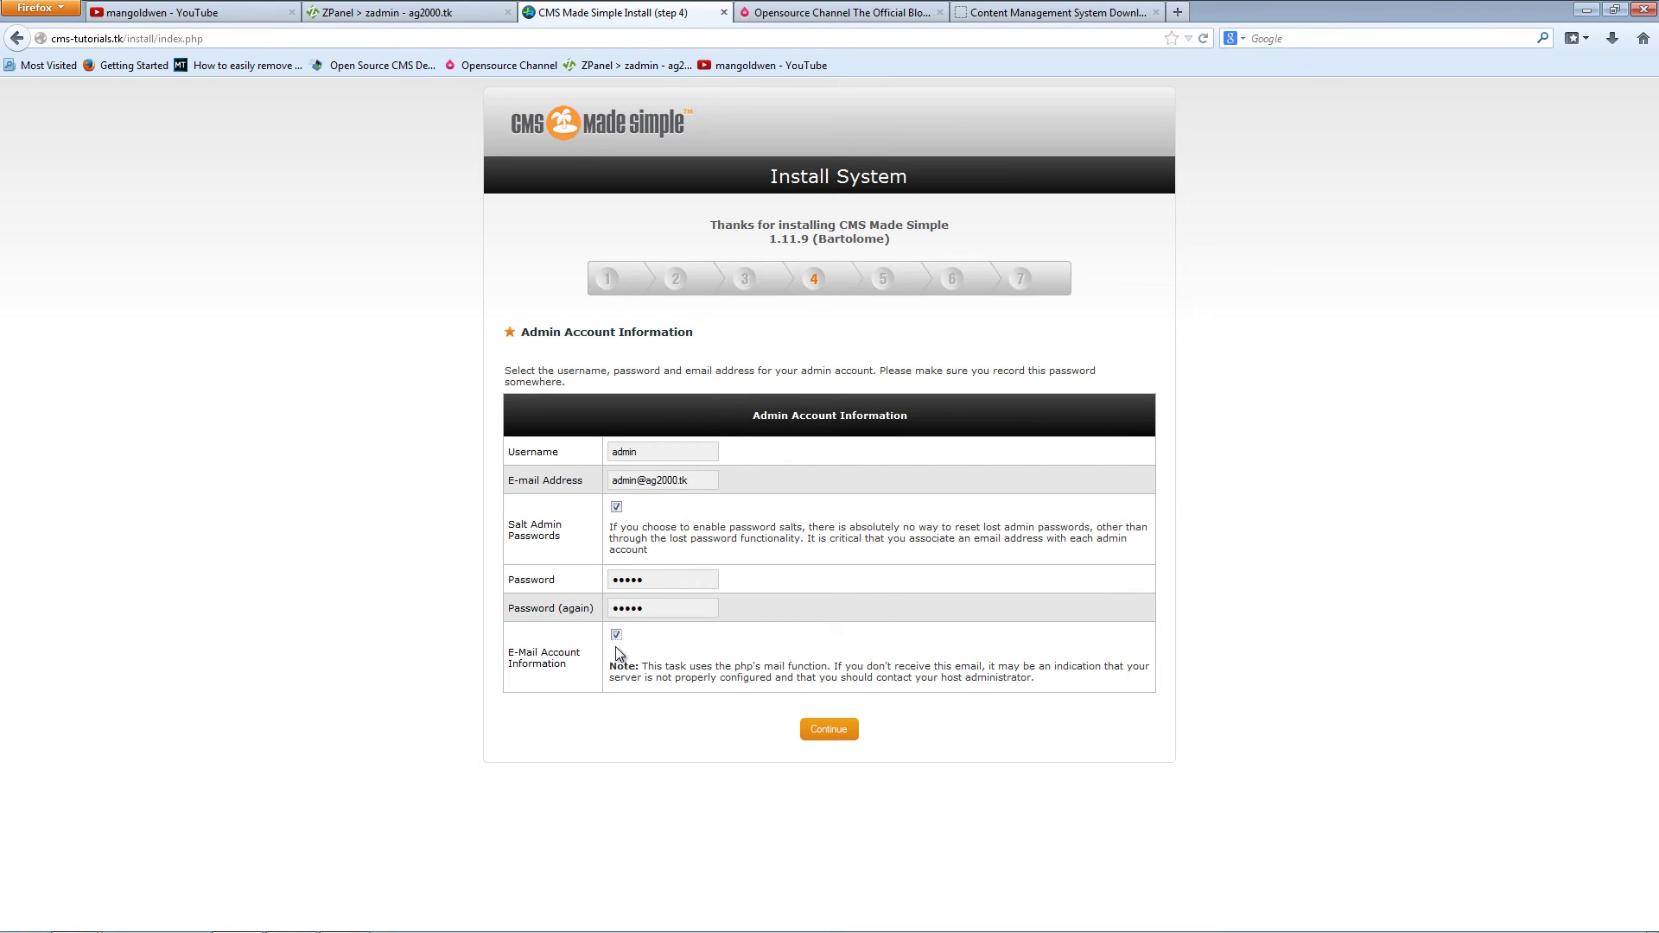
click(617, 637)
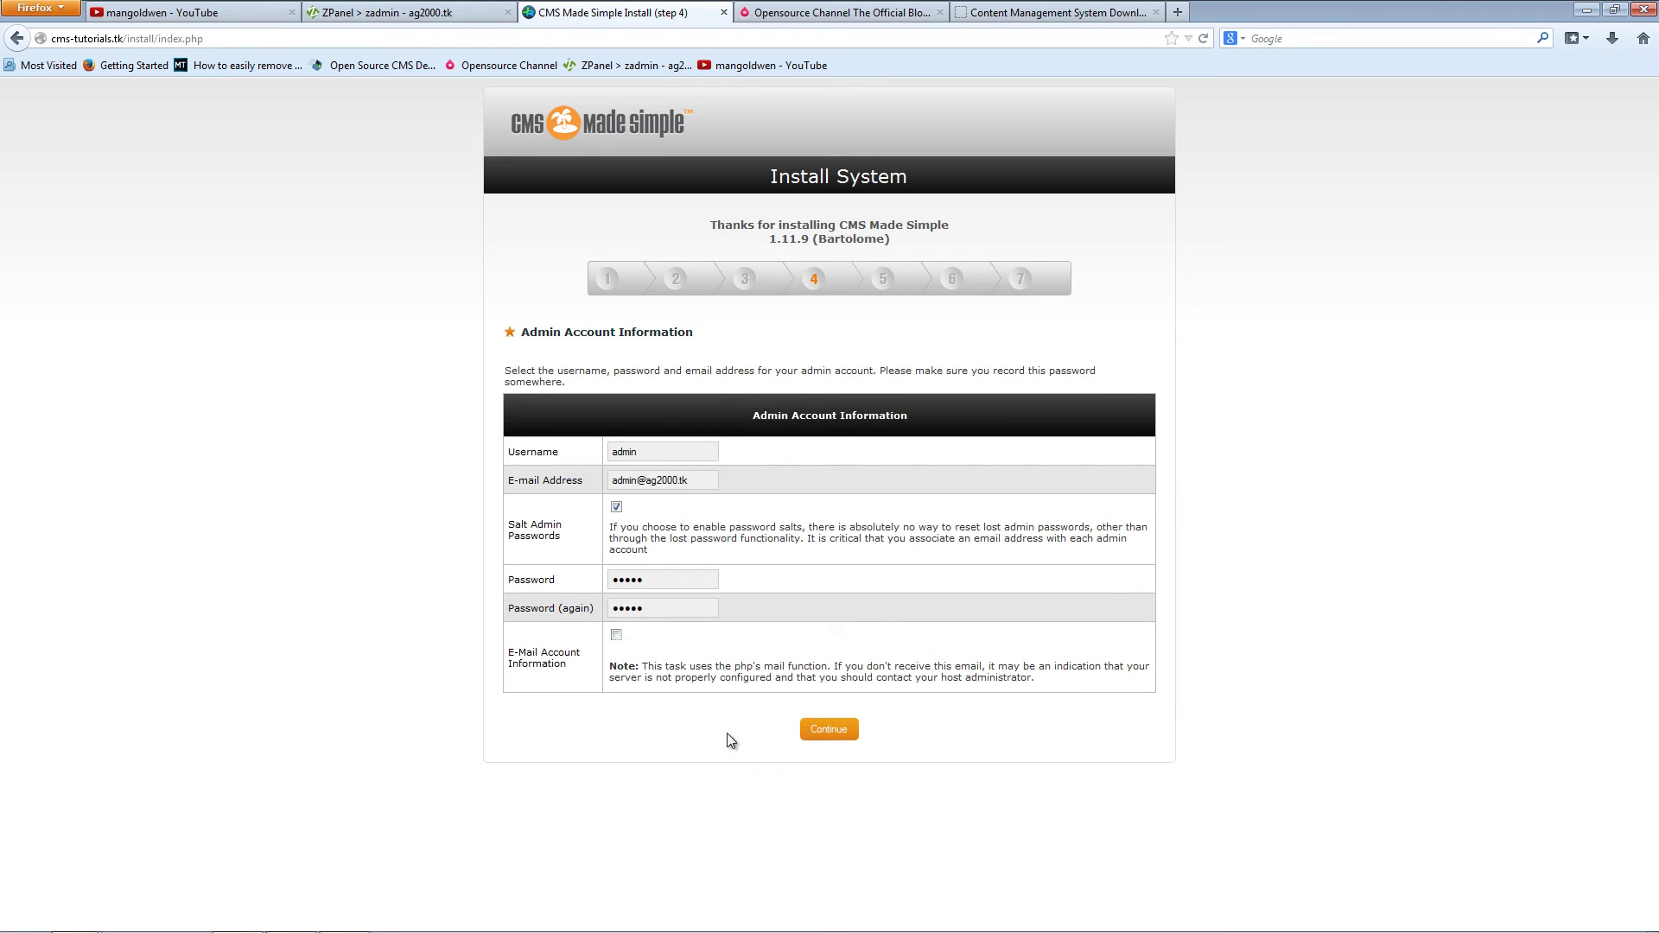
Step: Submit the admin details, dismiss the password prompt, and rename the site to CMS TUTORIALS
click(827, 734)
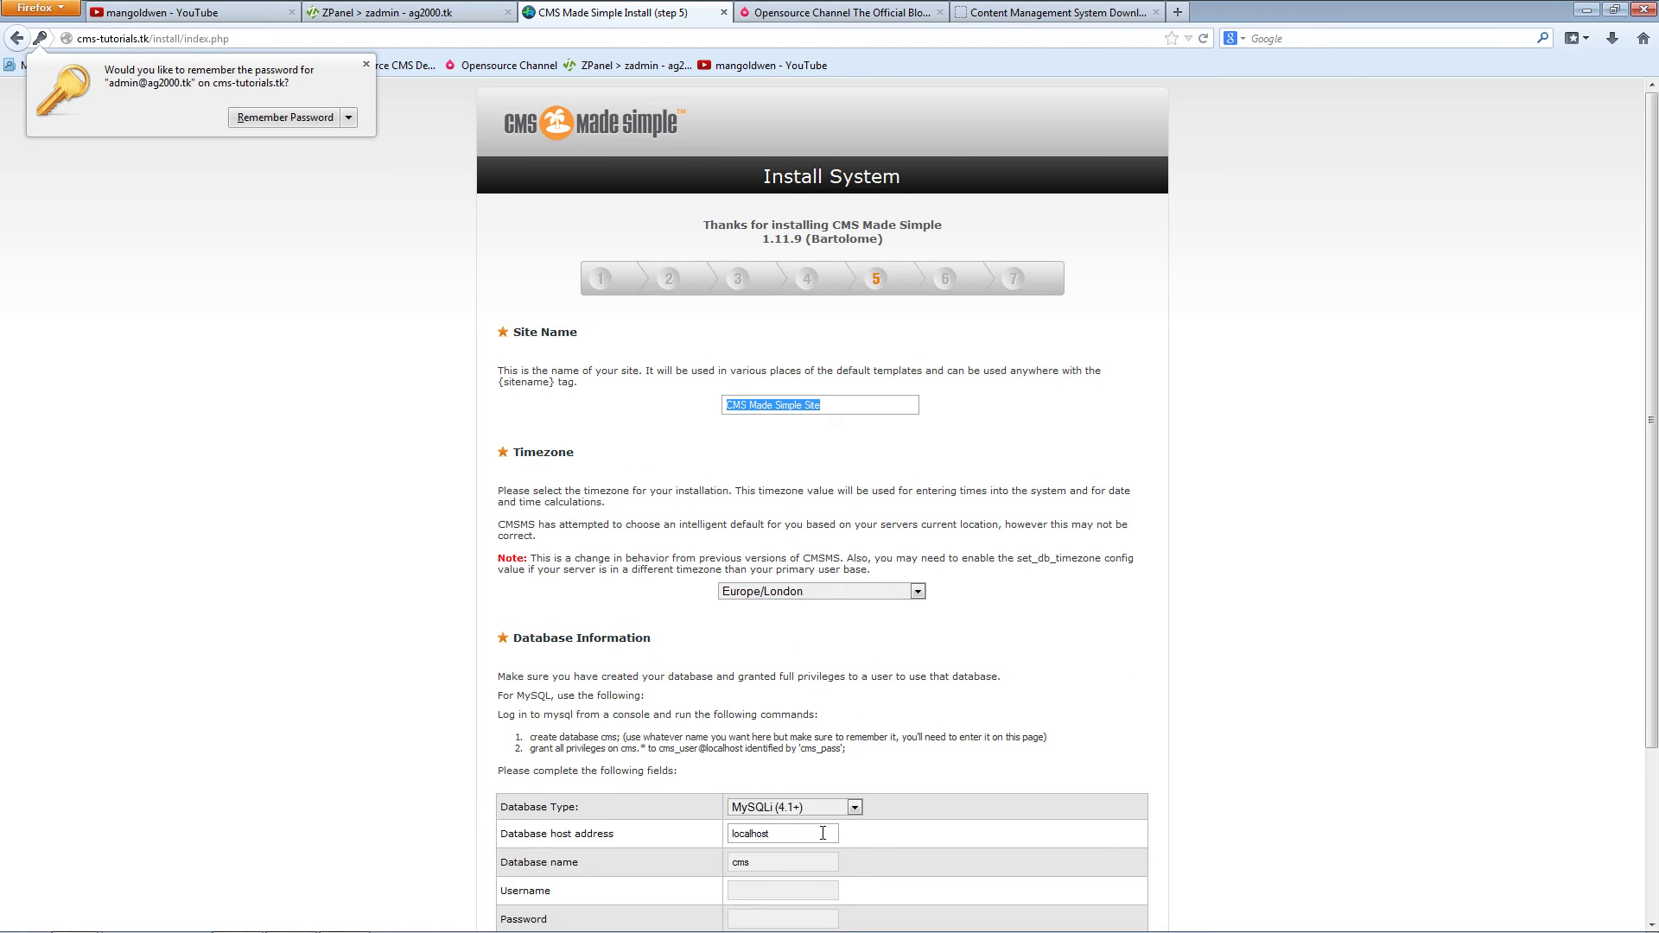
click(1136, 643)
scroll(1132, 657, down, 1)
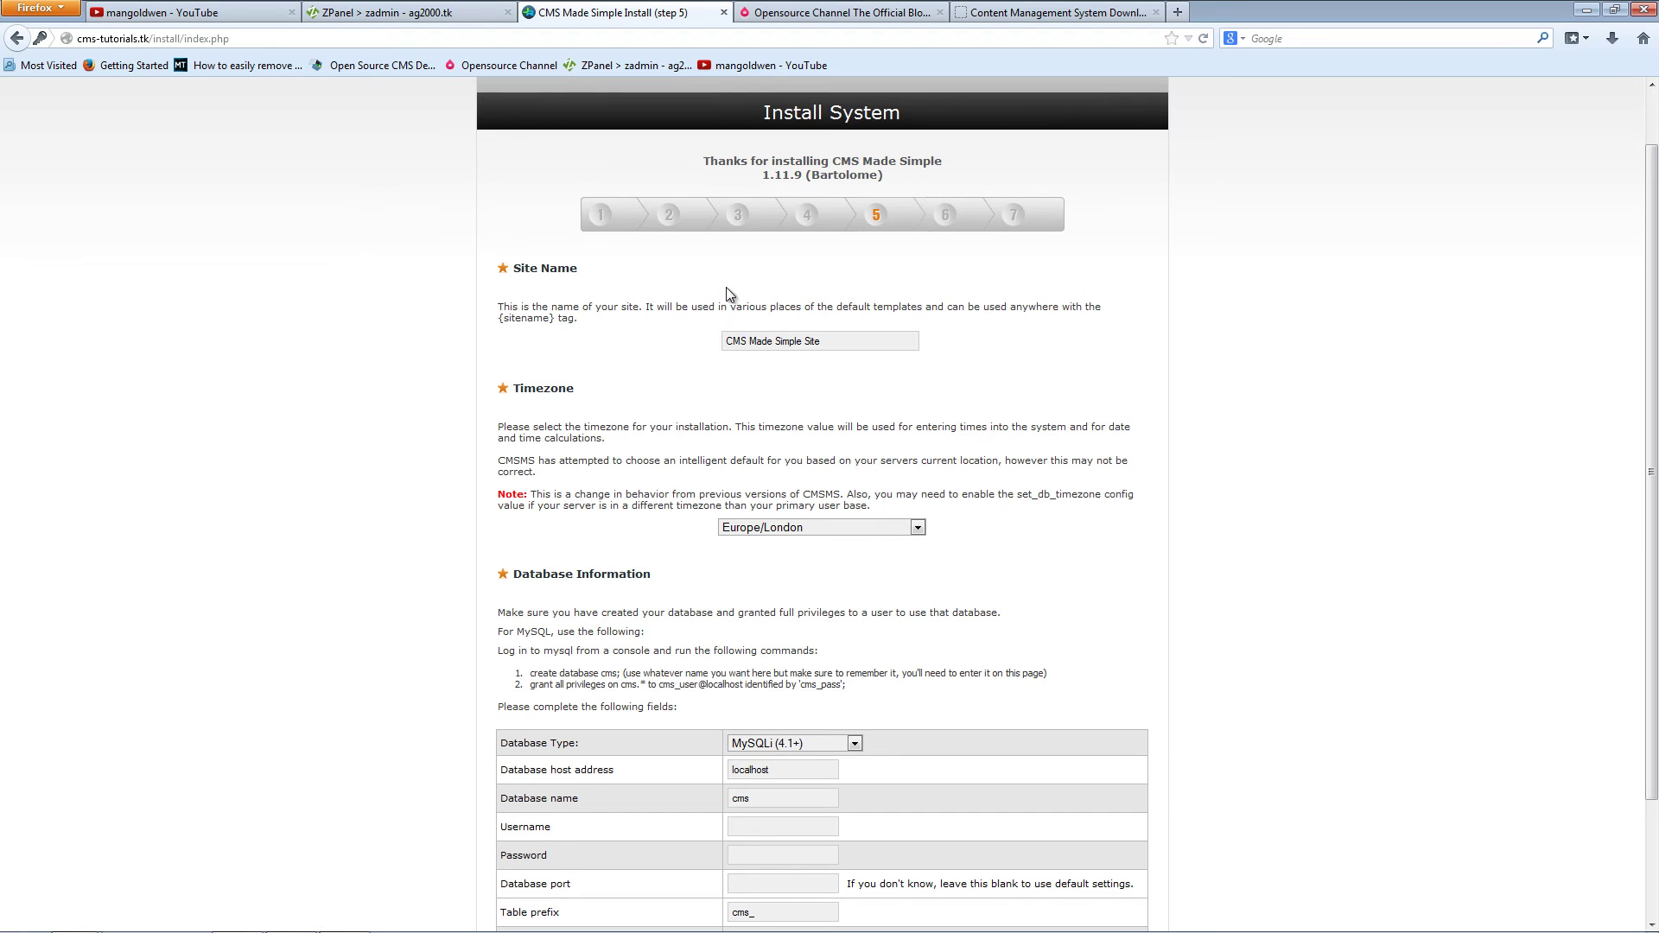
click(764, 350)
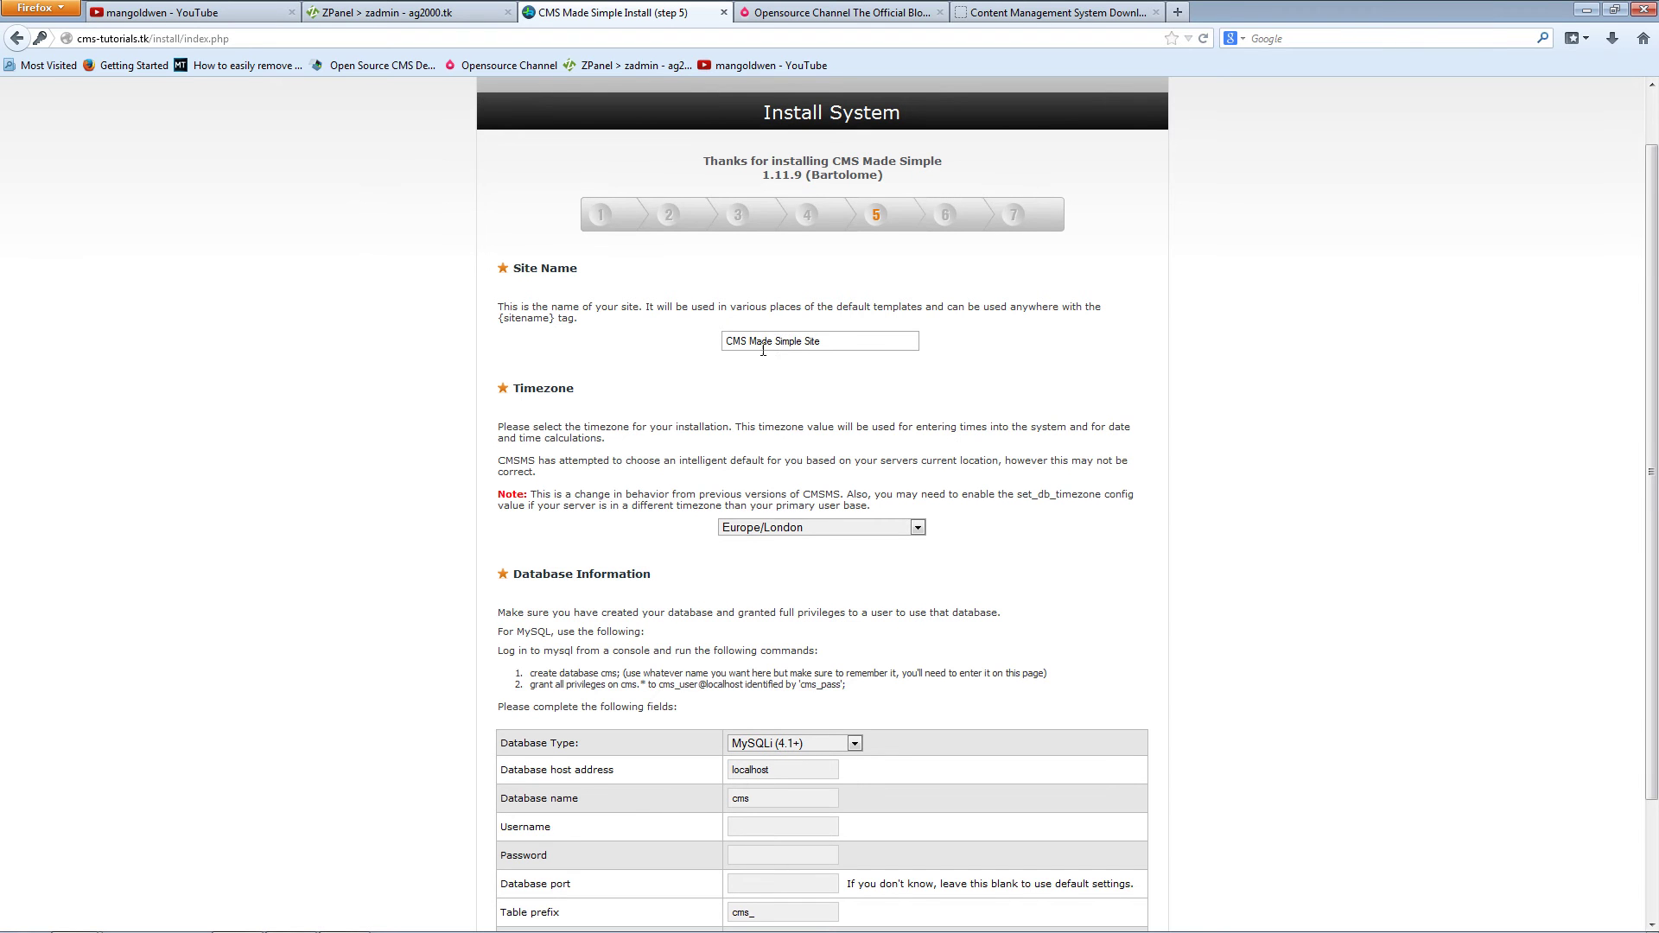
triple_click(752, 346)
text(CMS TUTORIALS)
Step: Keep Europe/London timezone, MySQLi (4.1+) database type and localhost host, then edit the database name
click(844, 527)
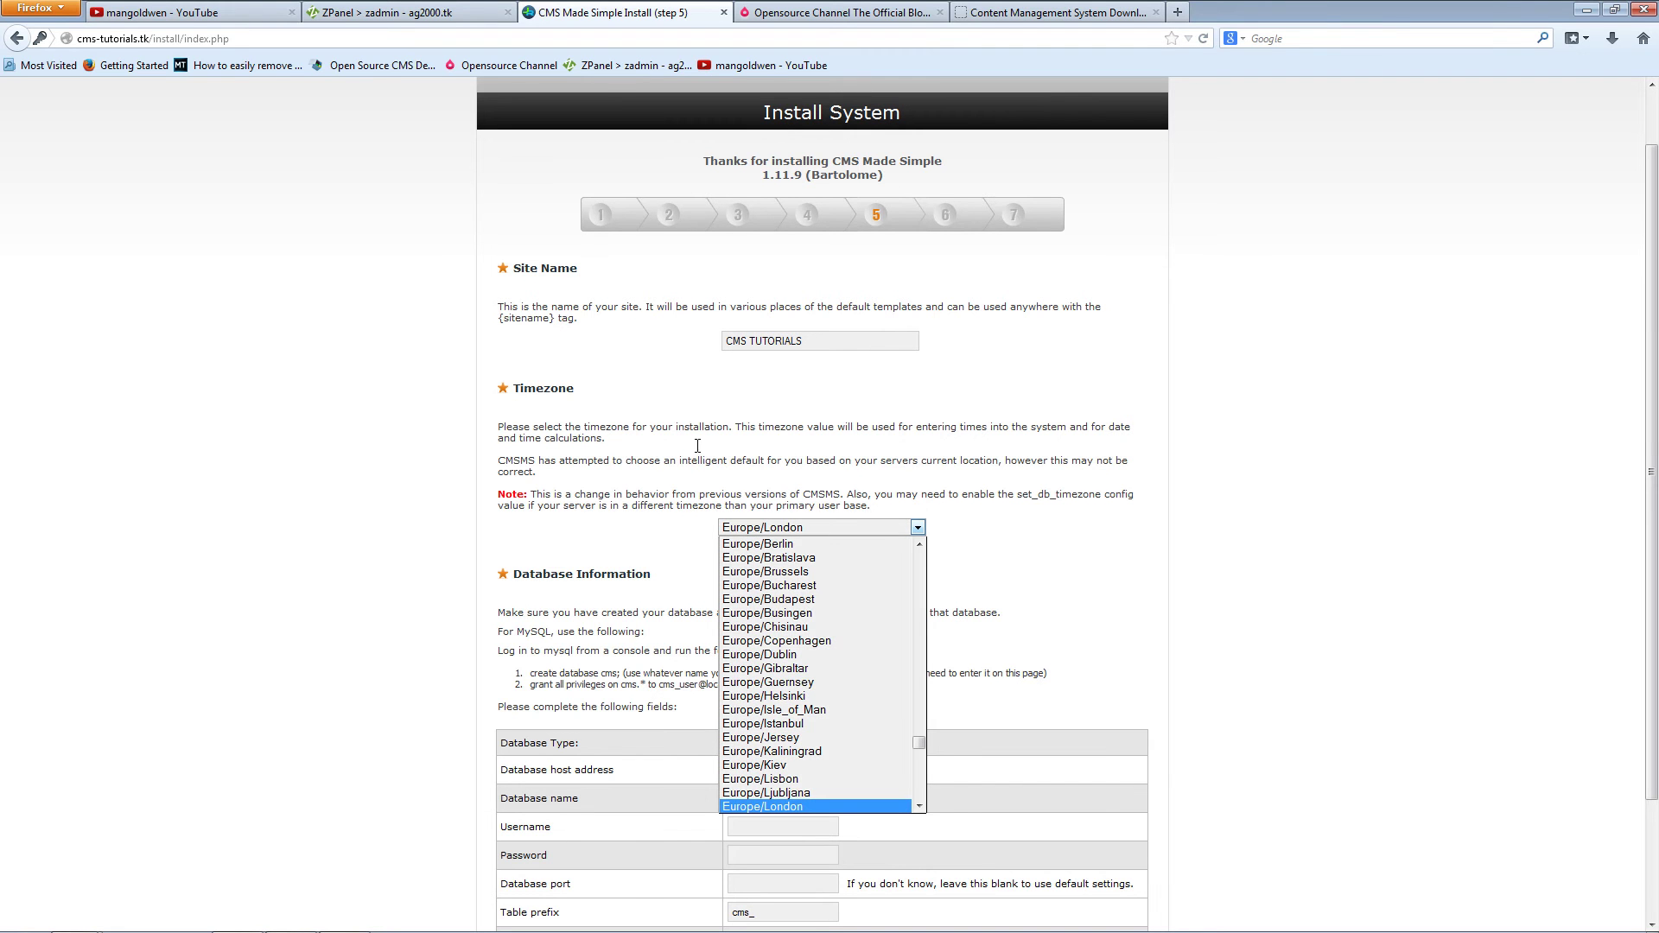
click(774, 807)
middle_click(971, 665)
click(962, 717)
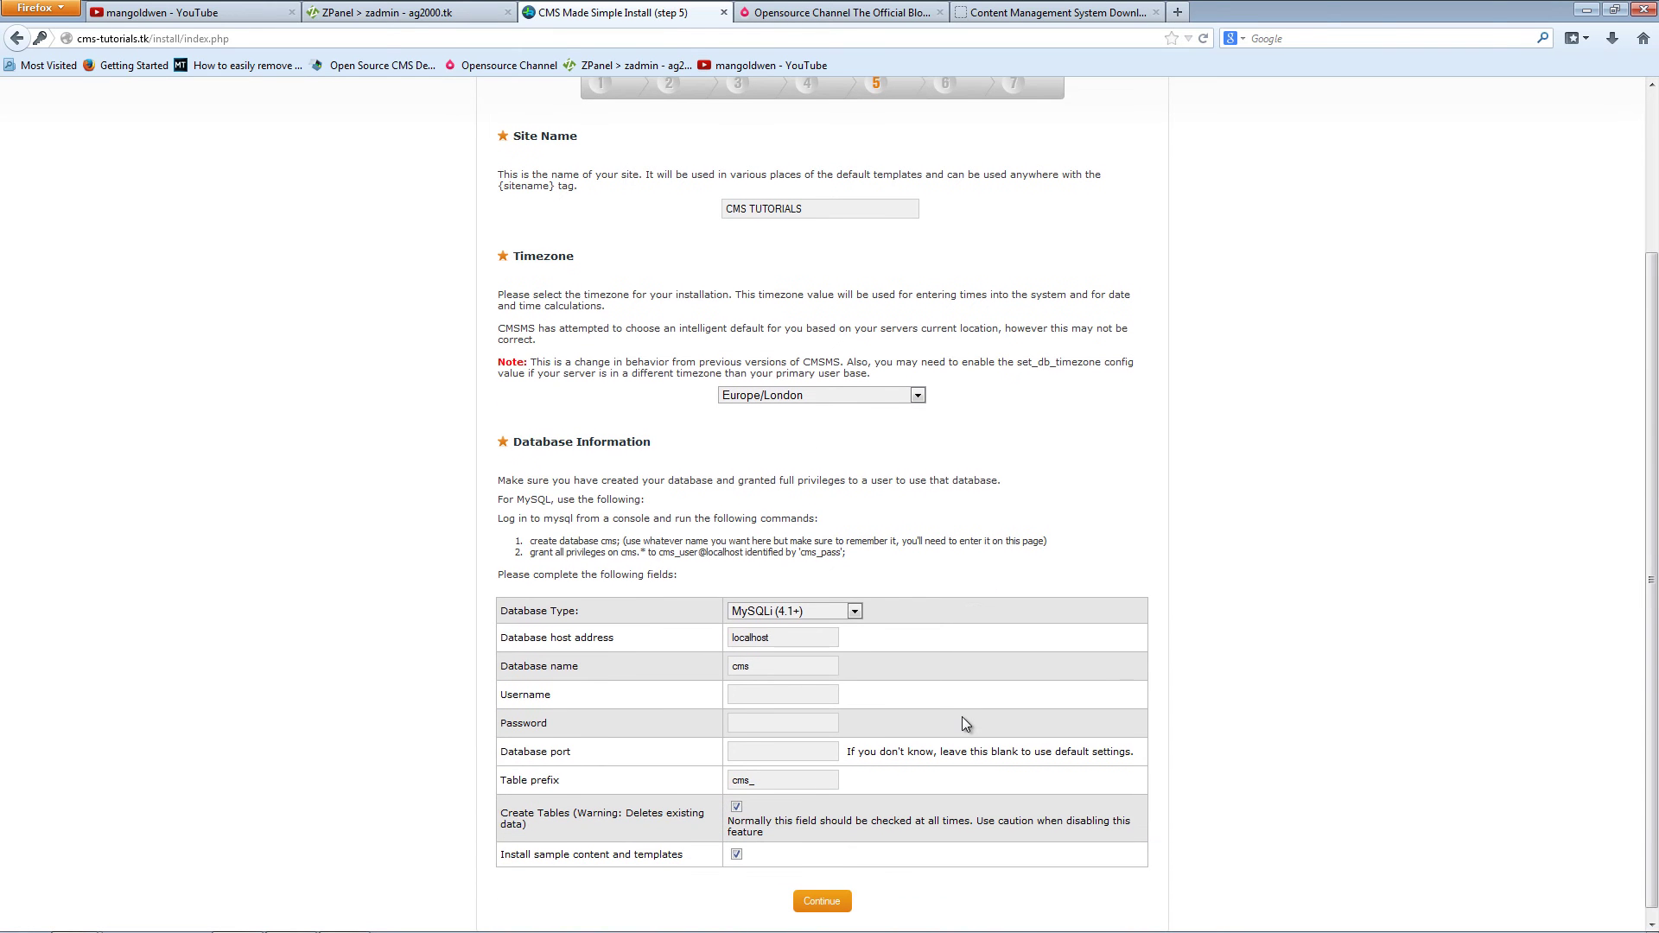
click(819, 612)
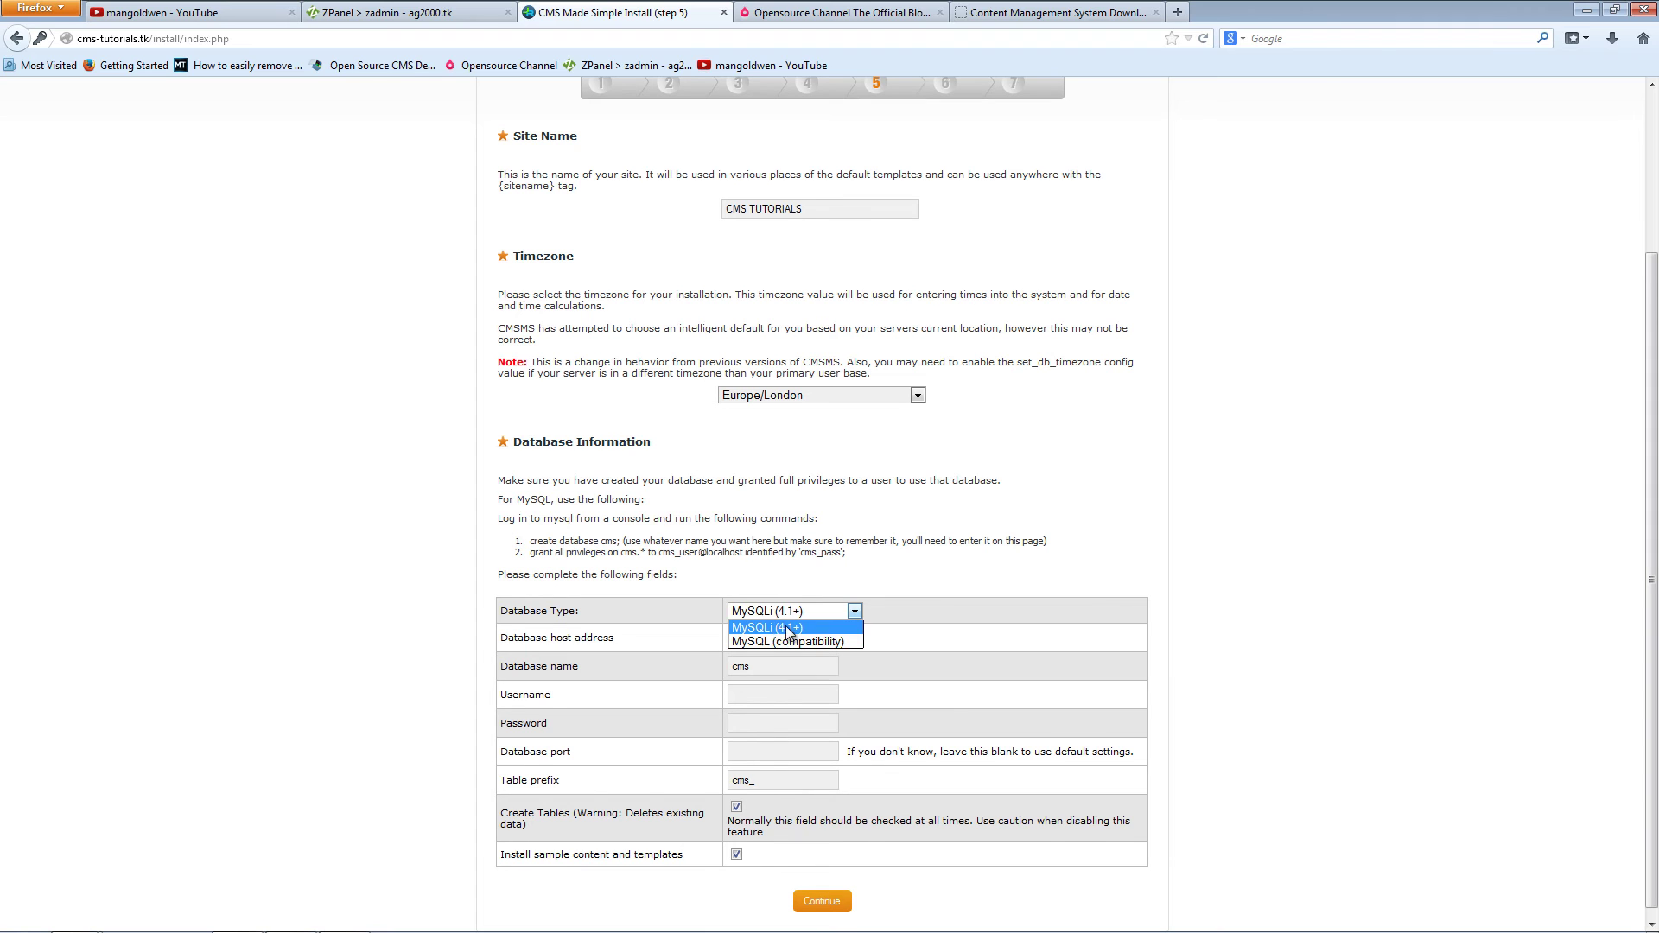
click(786, 628)
click(806, 647)
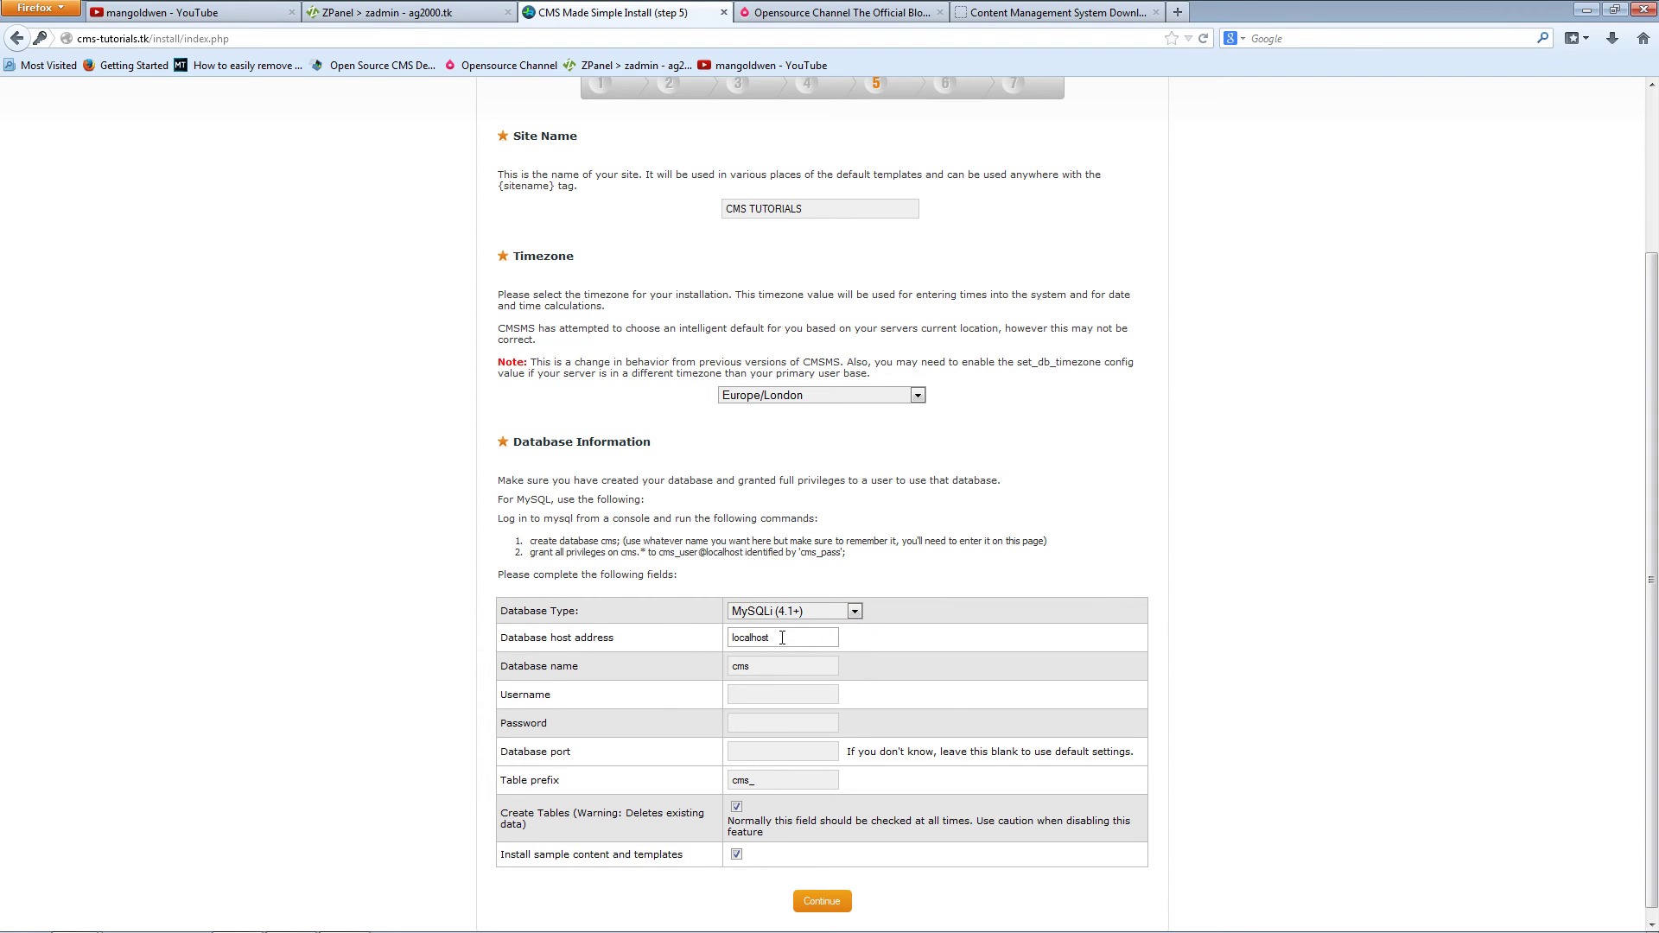
click(771, 666)
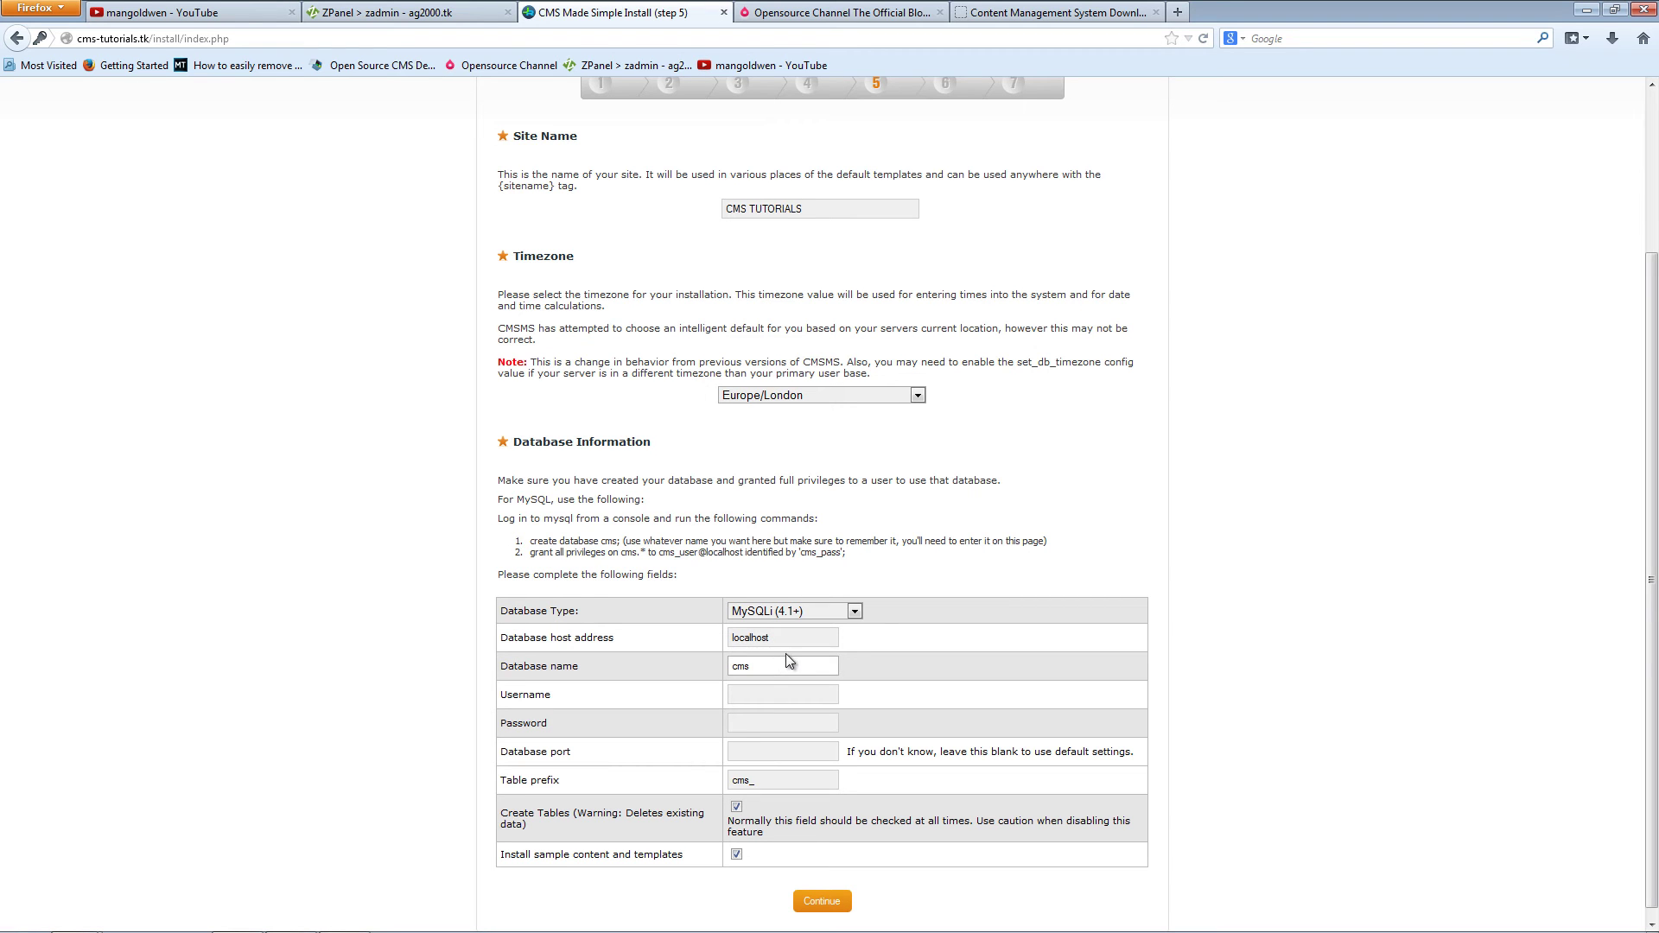
click(782, 666)
click(388, 18)
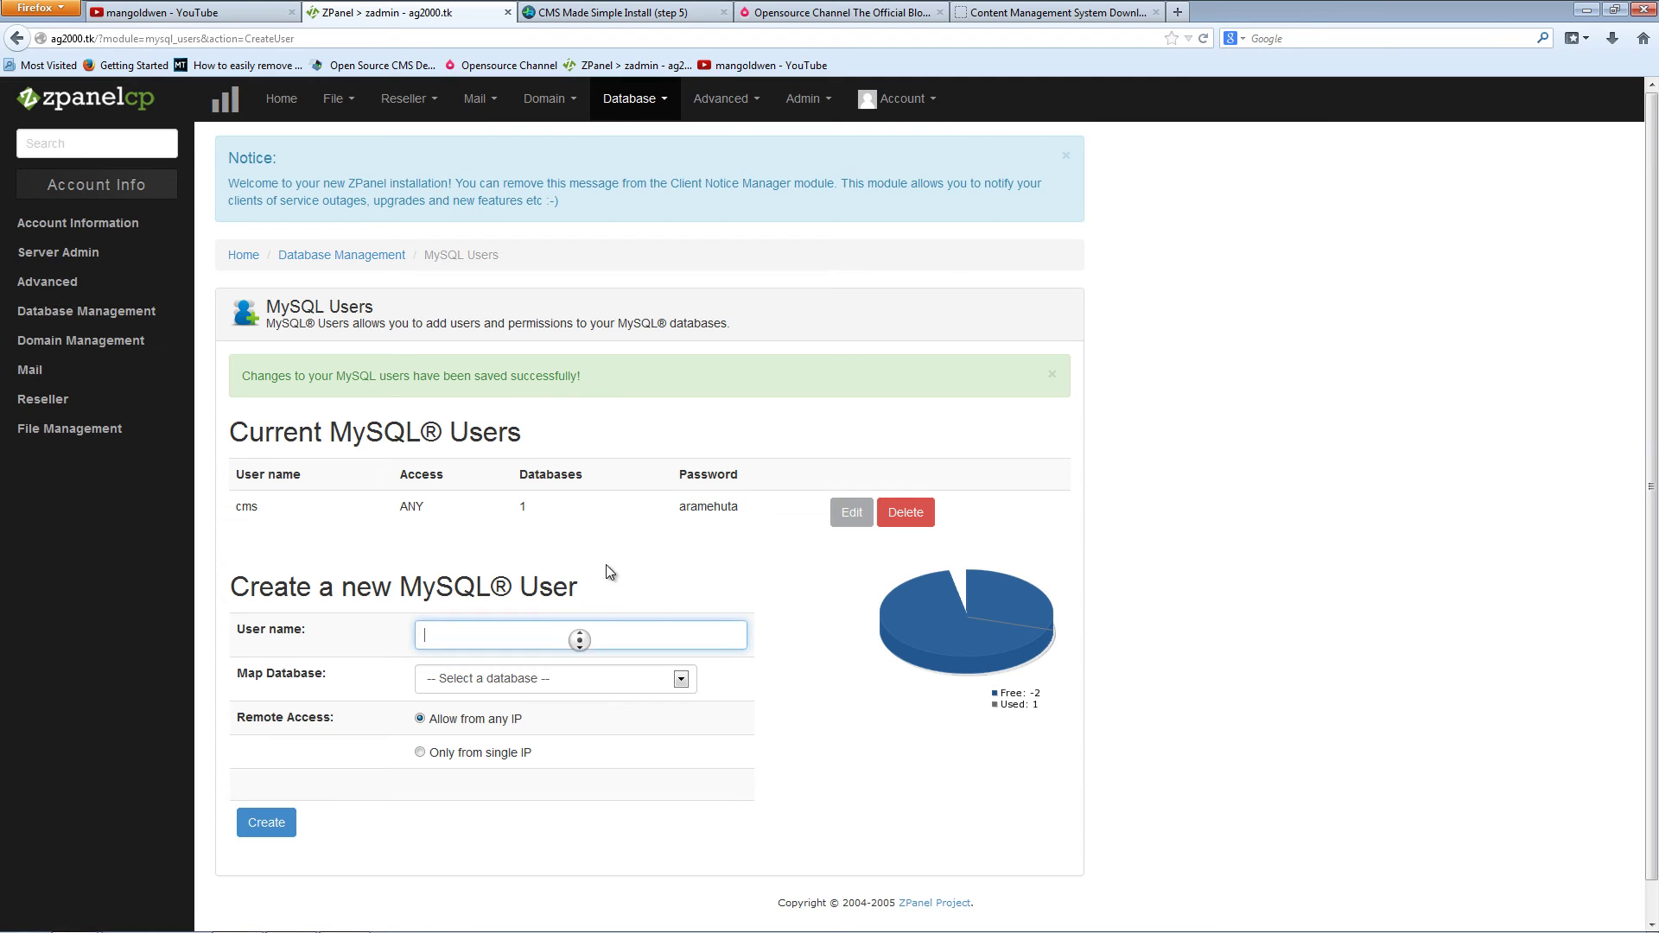
click(629, 99)
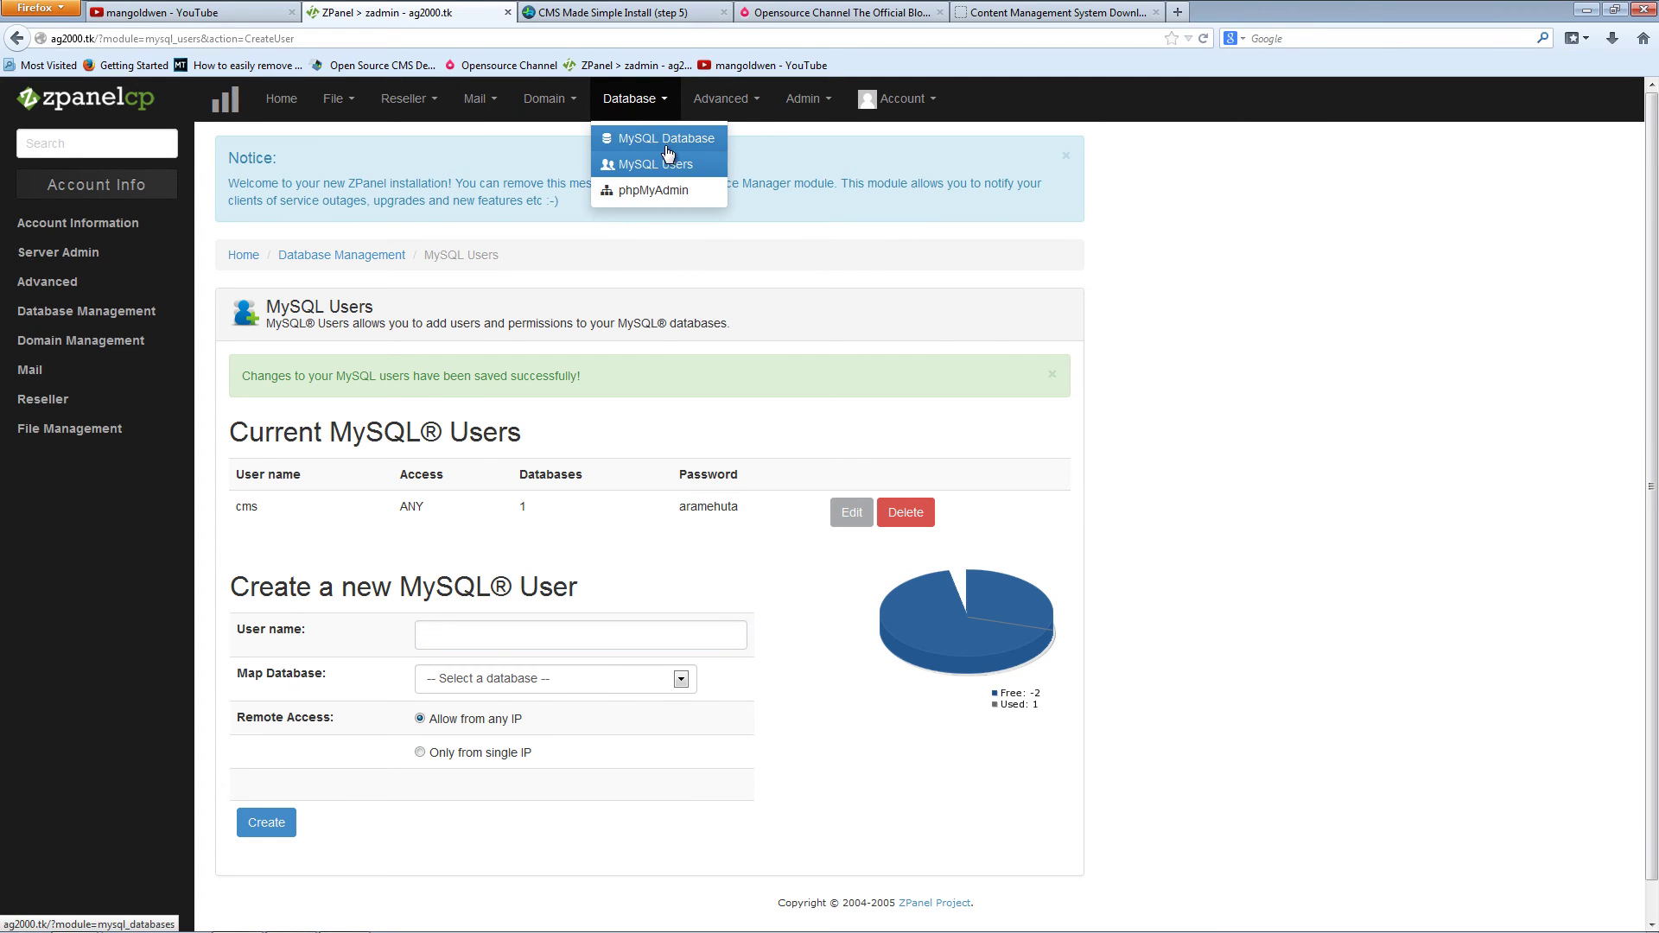
click(670, 159)
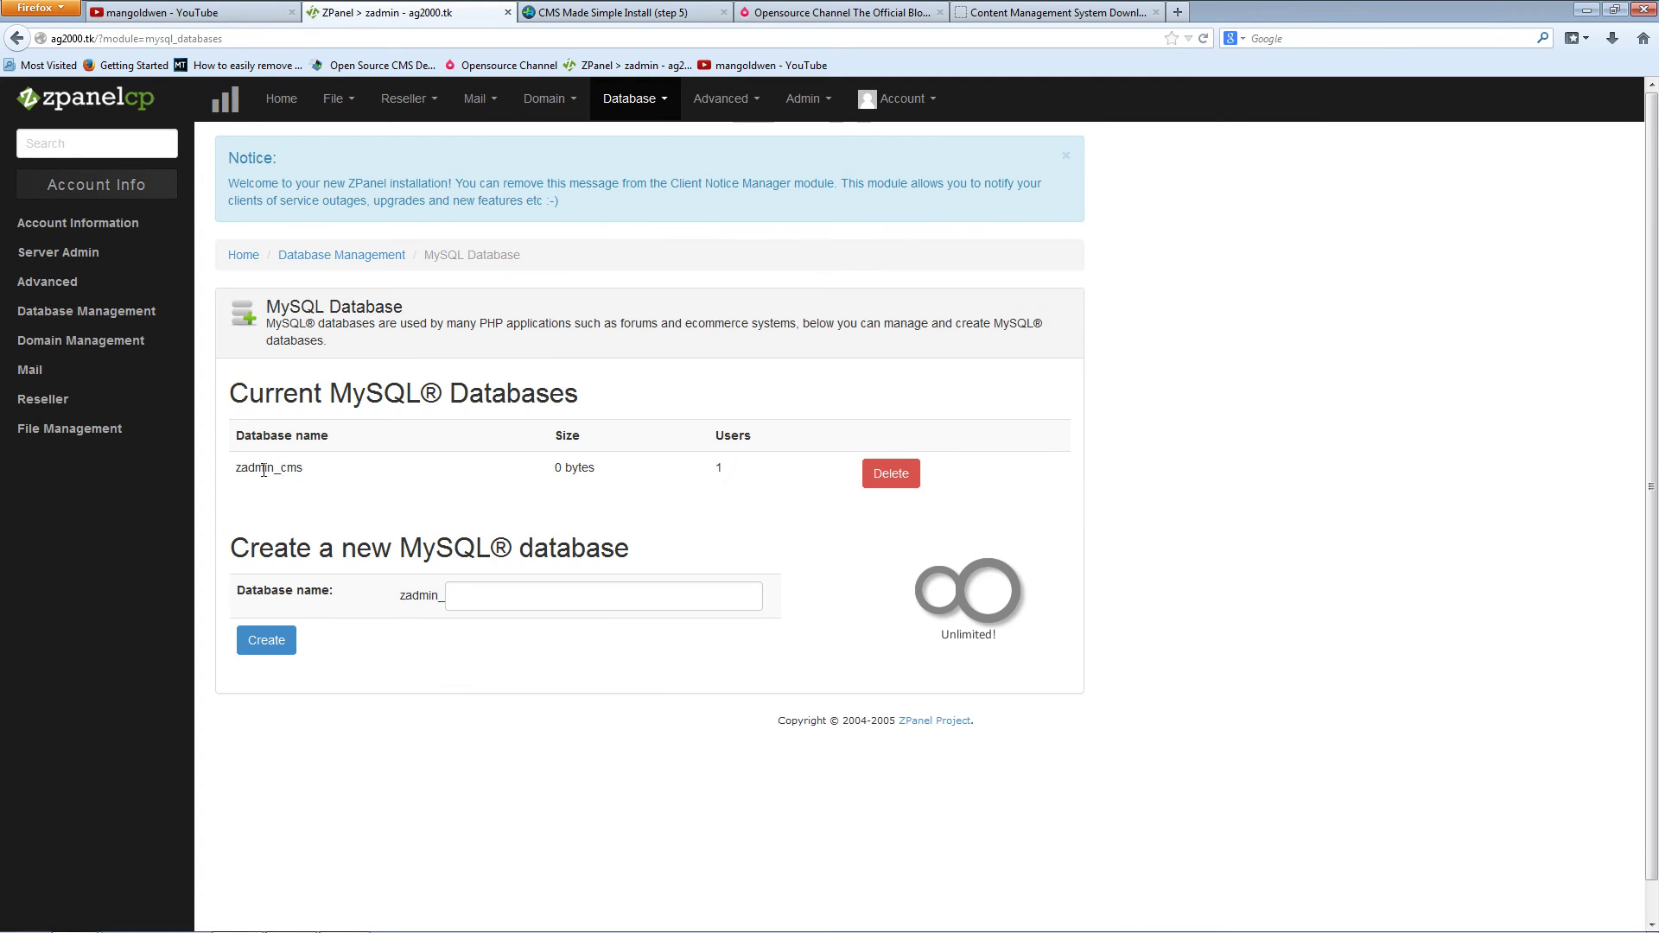
click(666, 12)
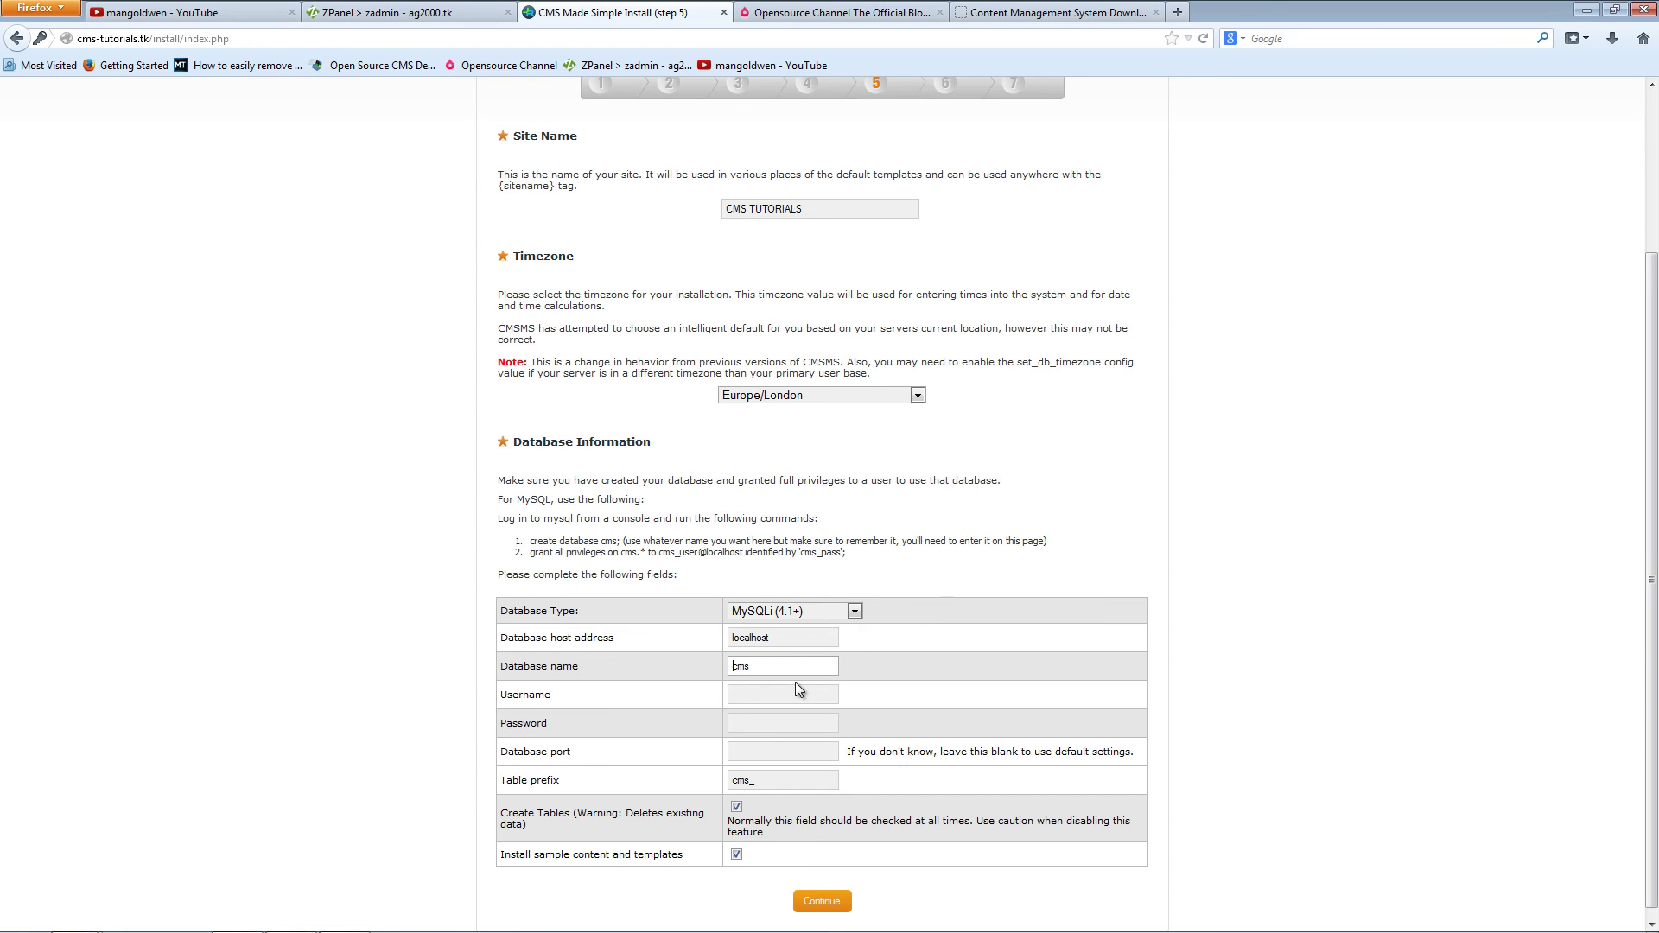
Step: Set database zadmin_cms, user cms, paste the database password, keep sample content, and submit
text(zadmin_)
key(Tab)
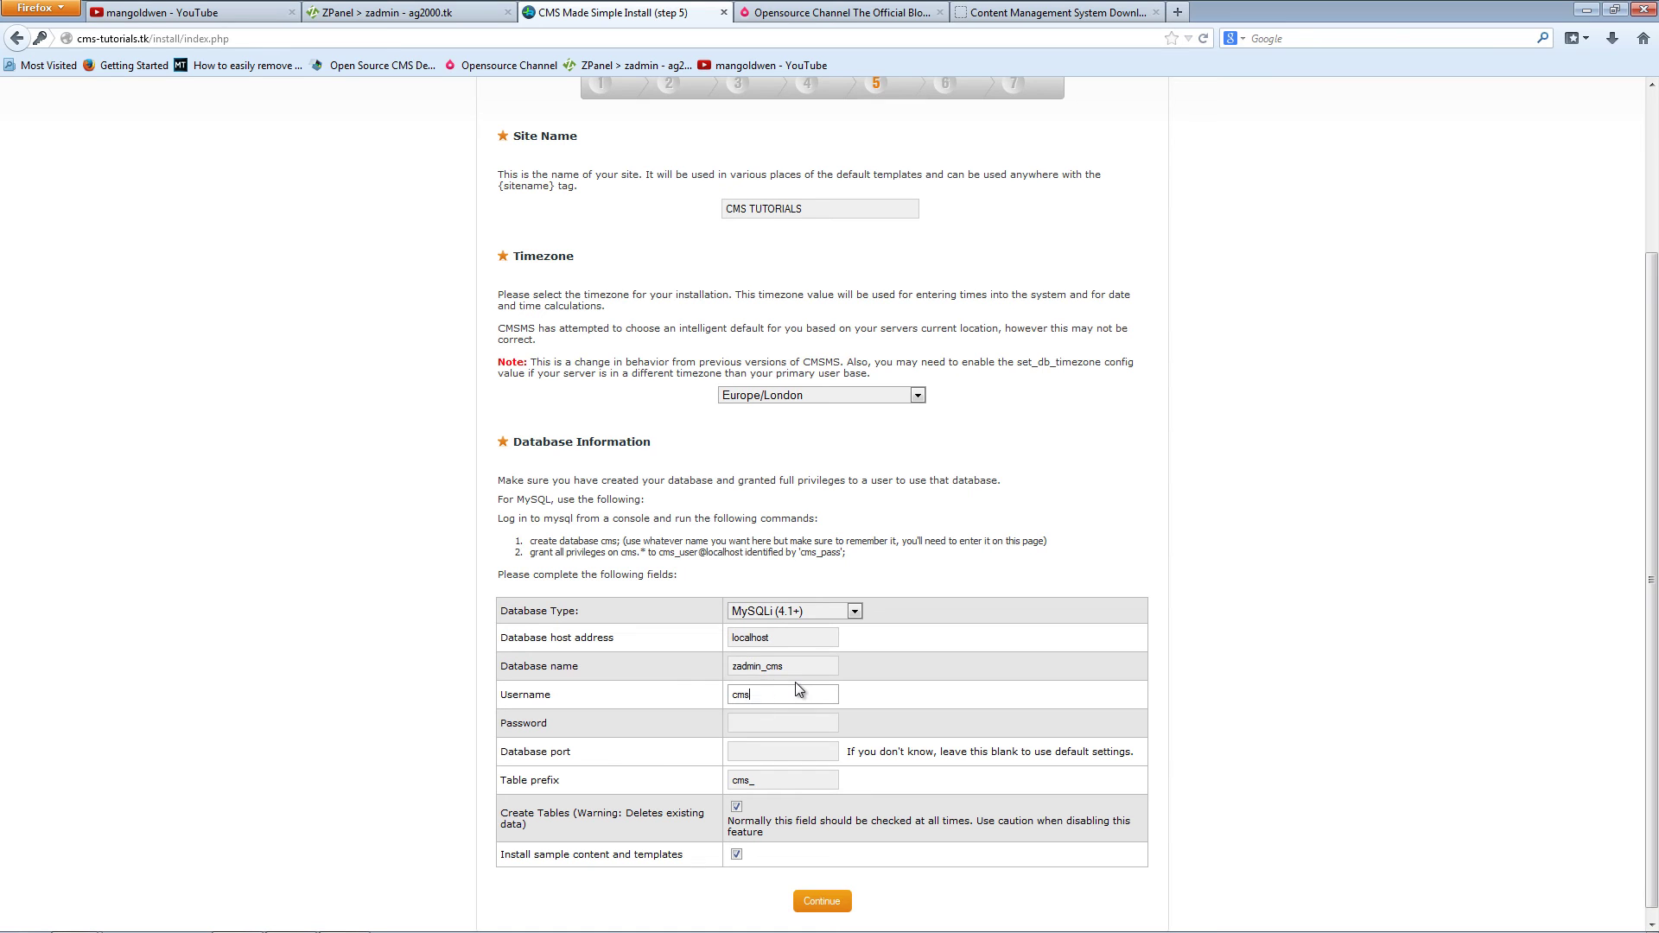
key(Tab)
right_click(743, 727)
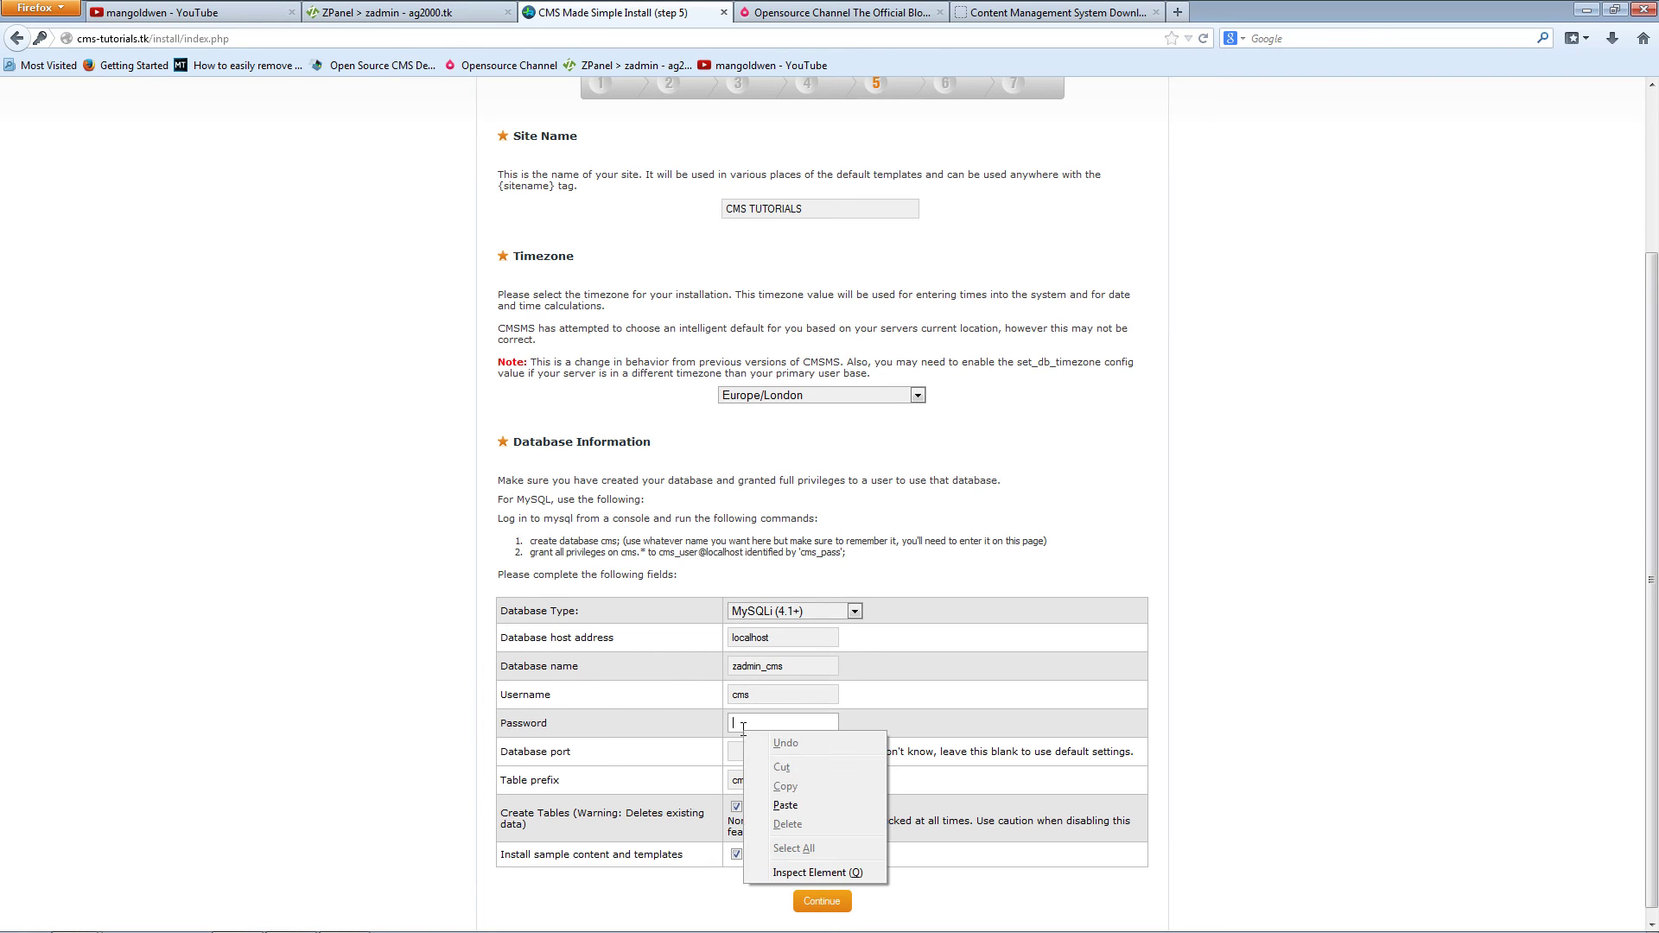
click(786, 804)
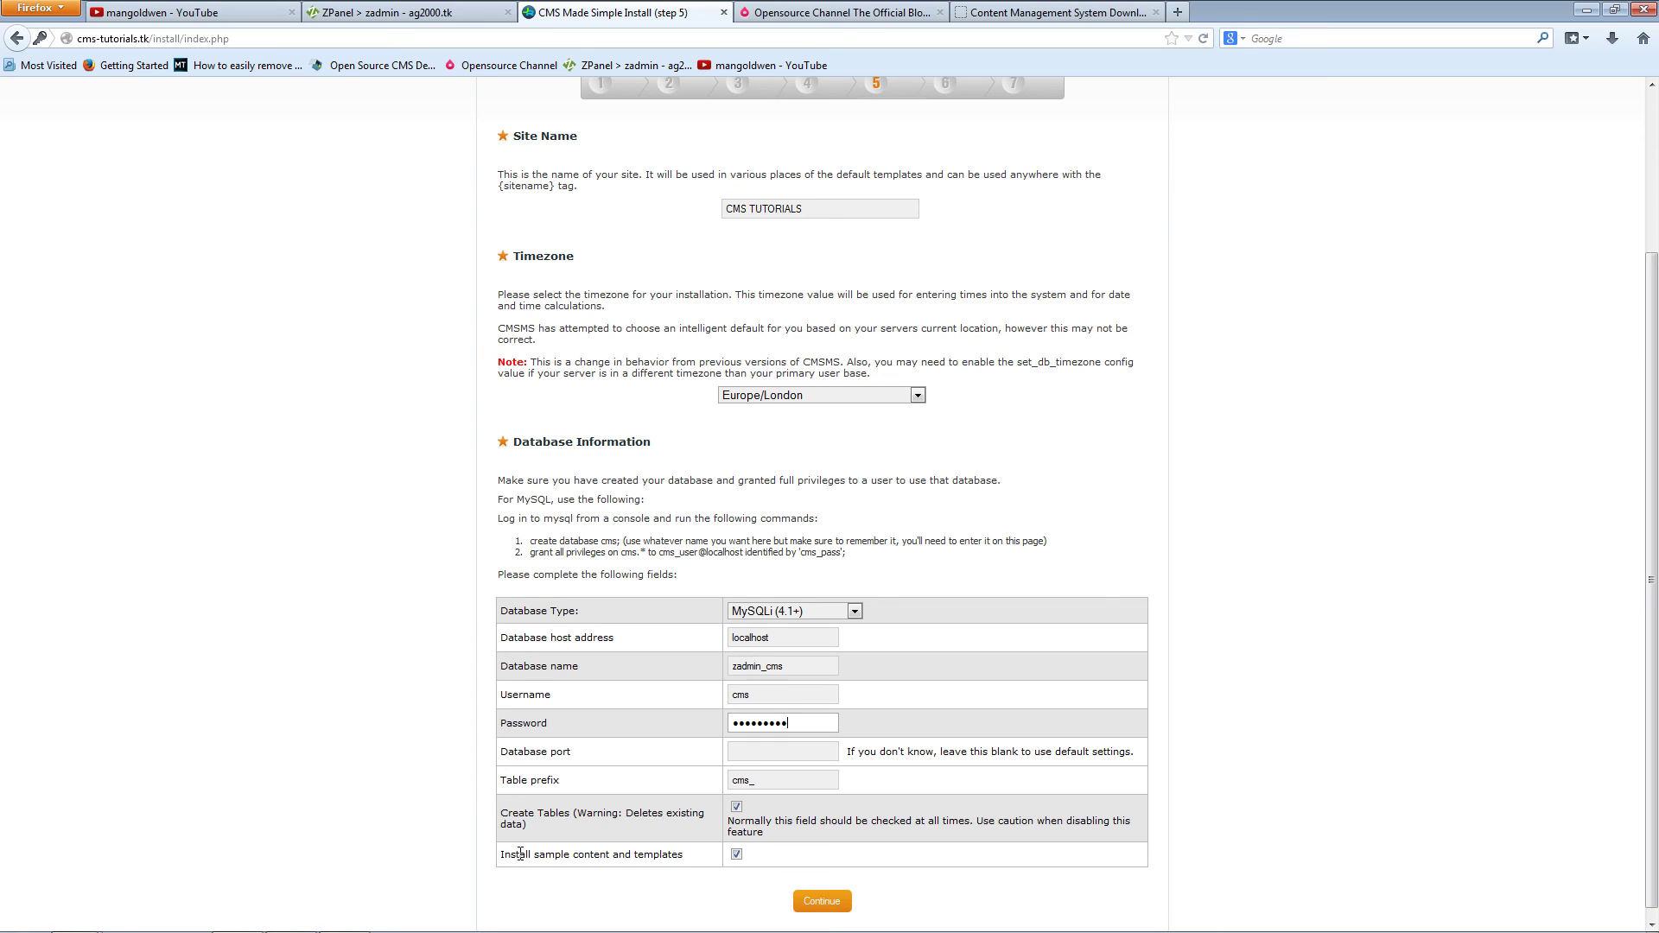
click(739, 854)
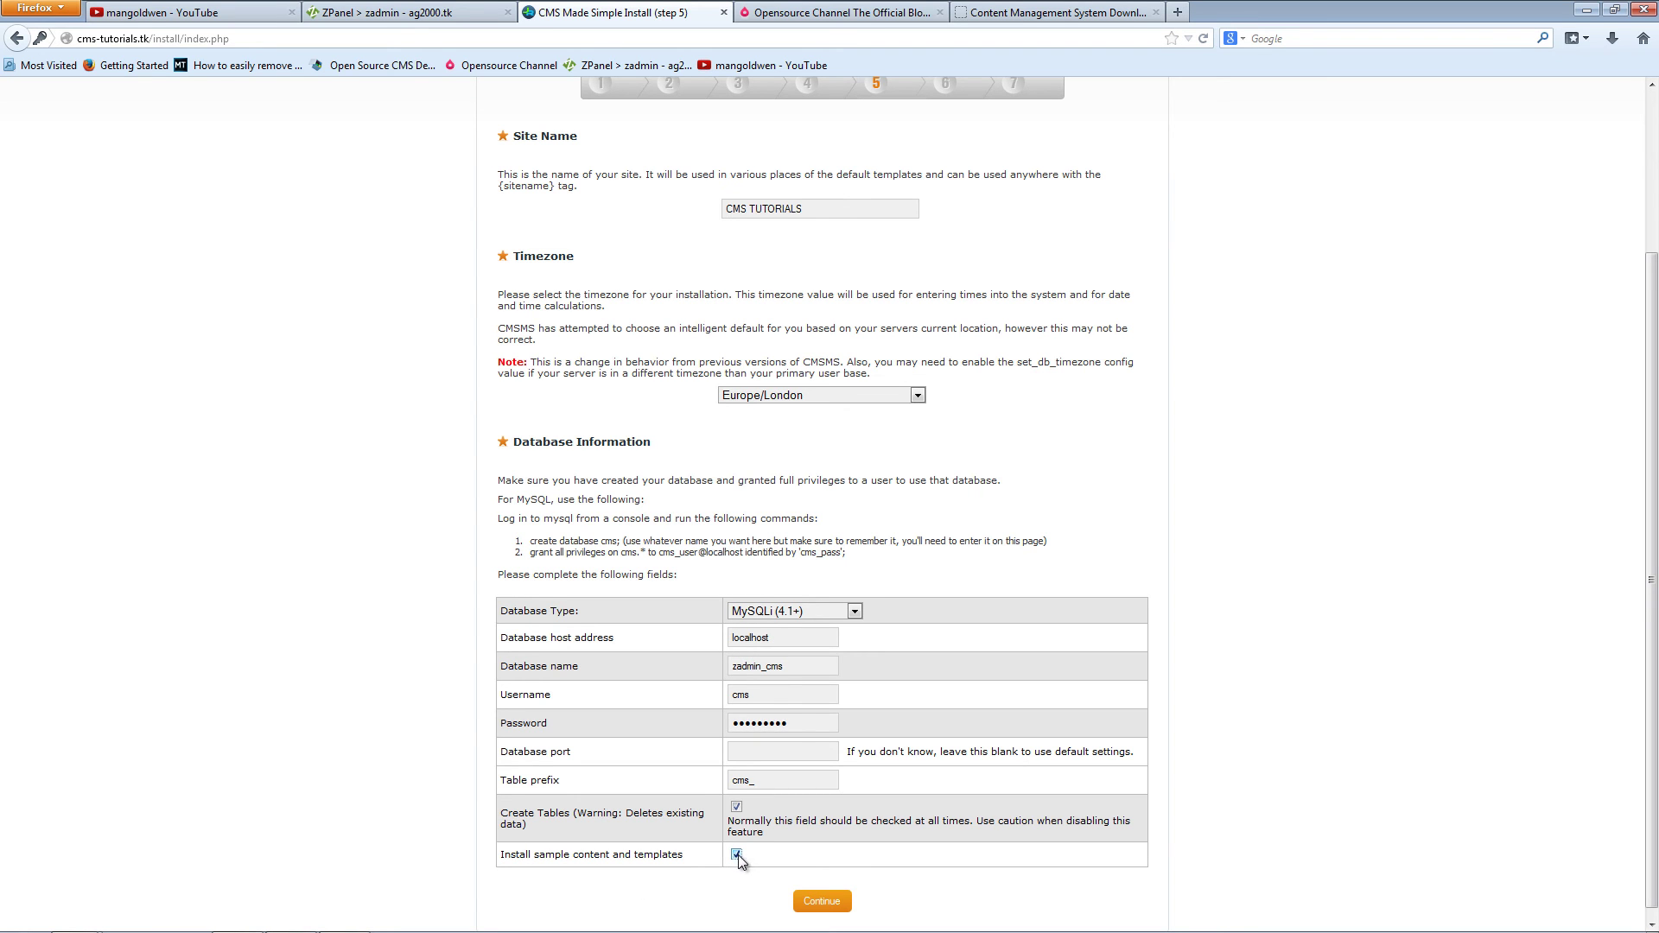
click(833, 906)
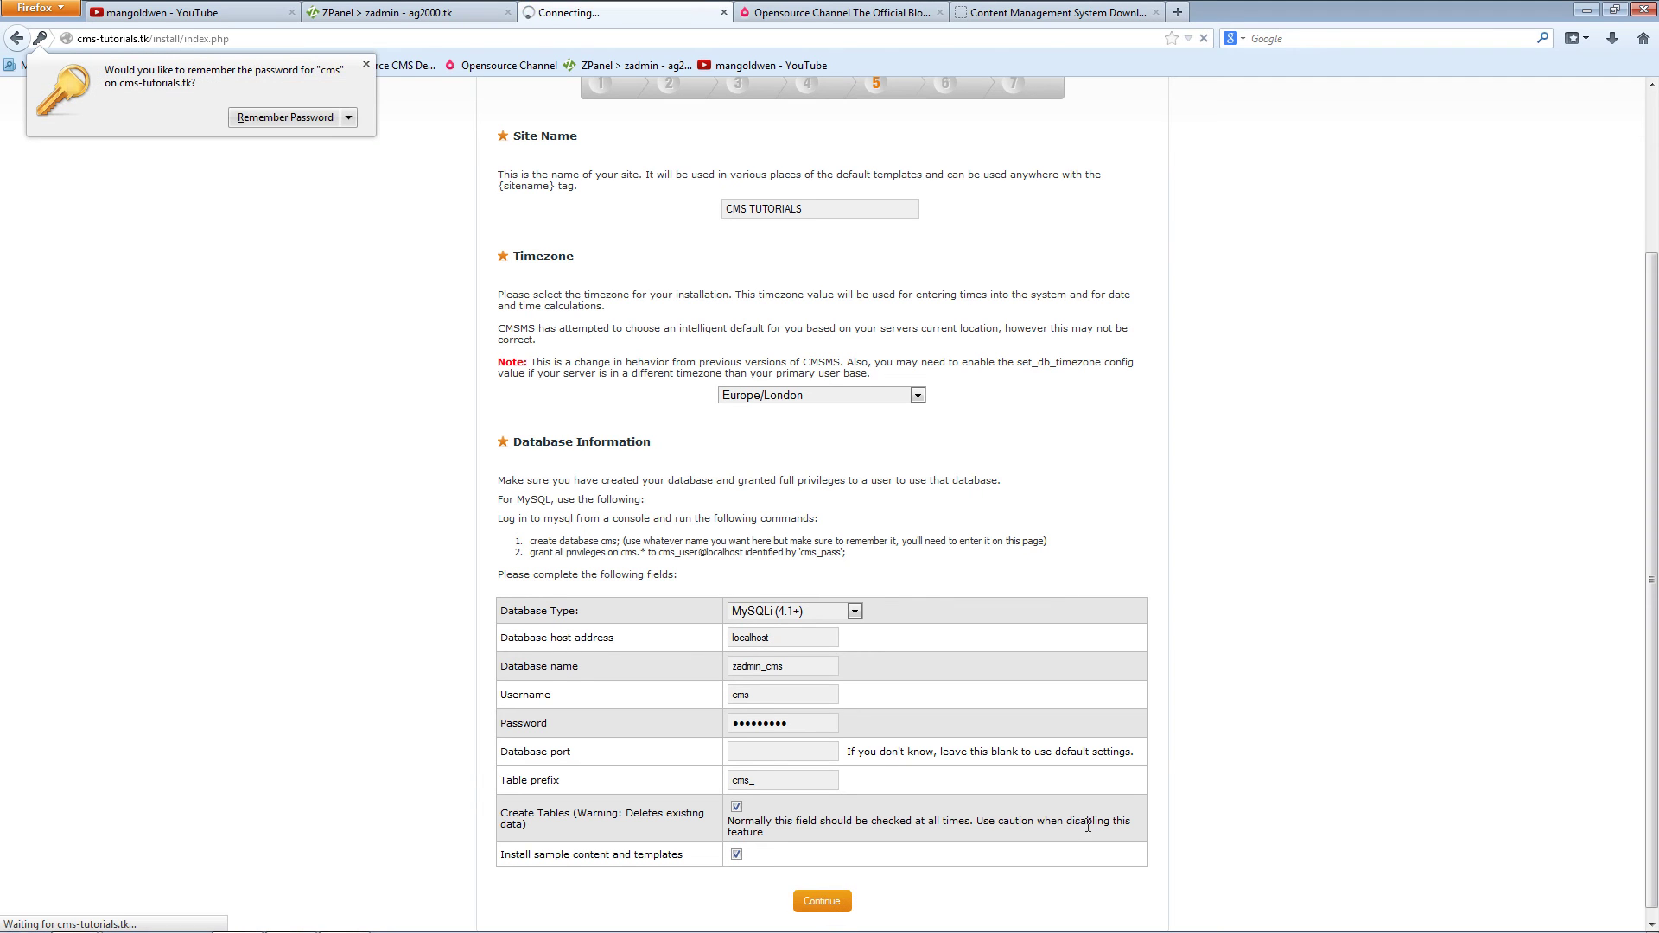
Step: Dismiss the password prompt, set the frontend language to en_US, and finish installing
click(367, 65)
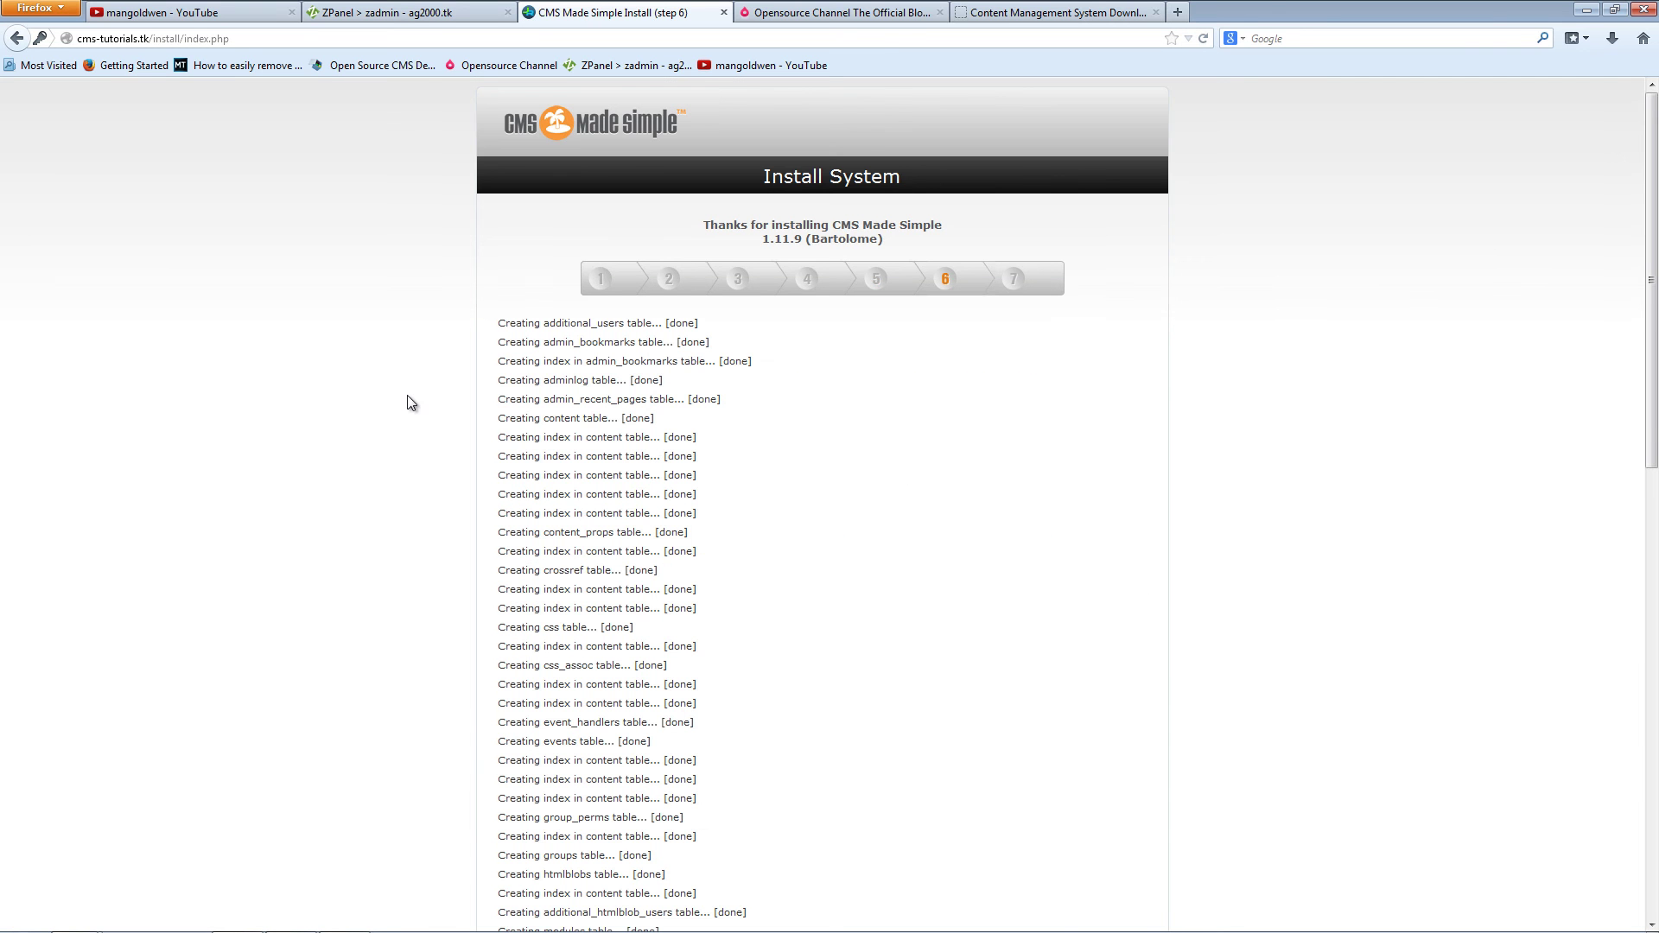
scroll(427, 497, down, 12)
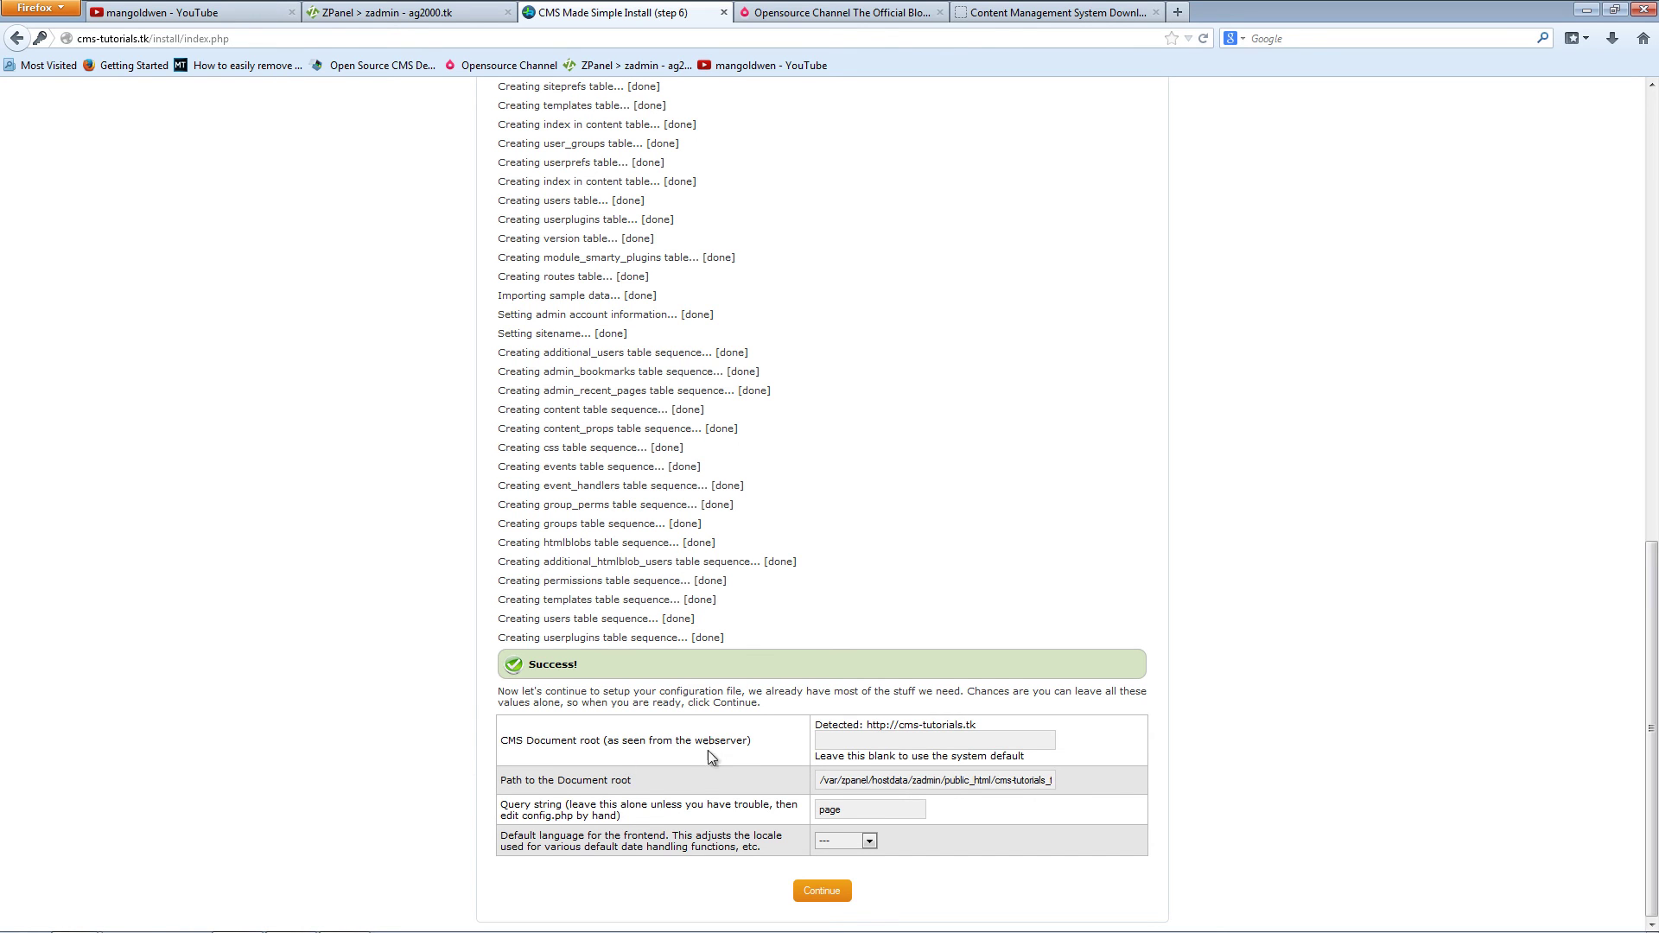
click(846, 745)
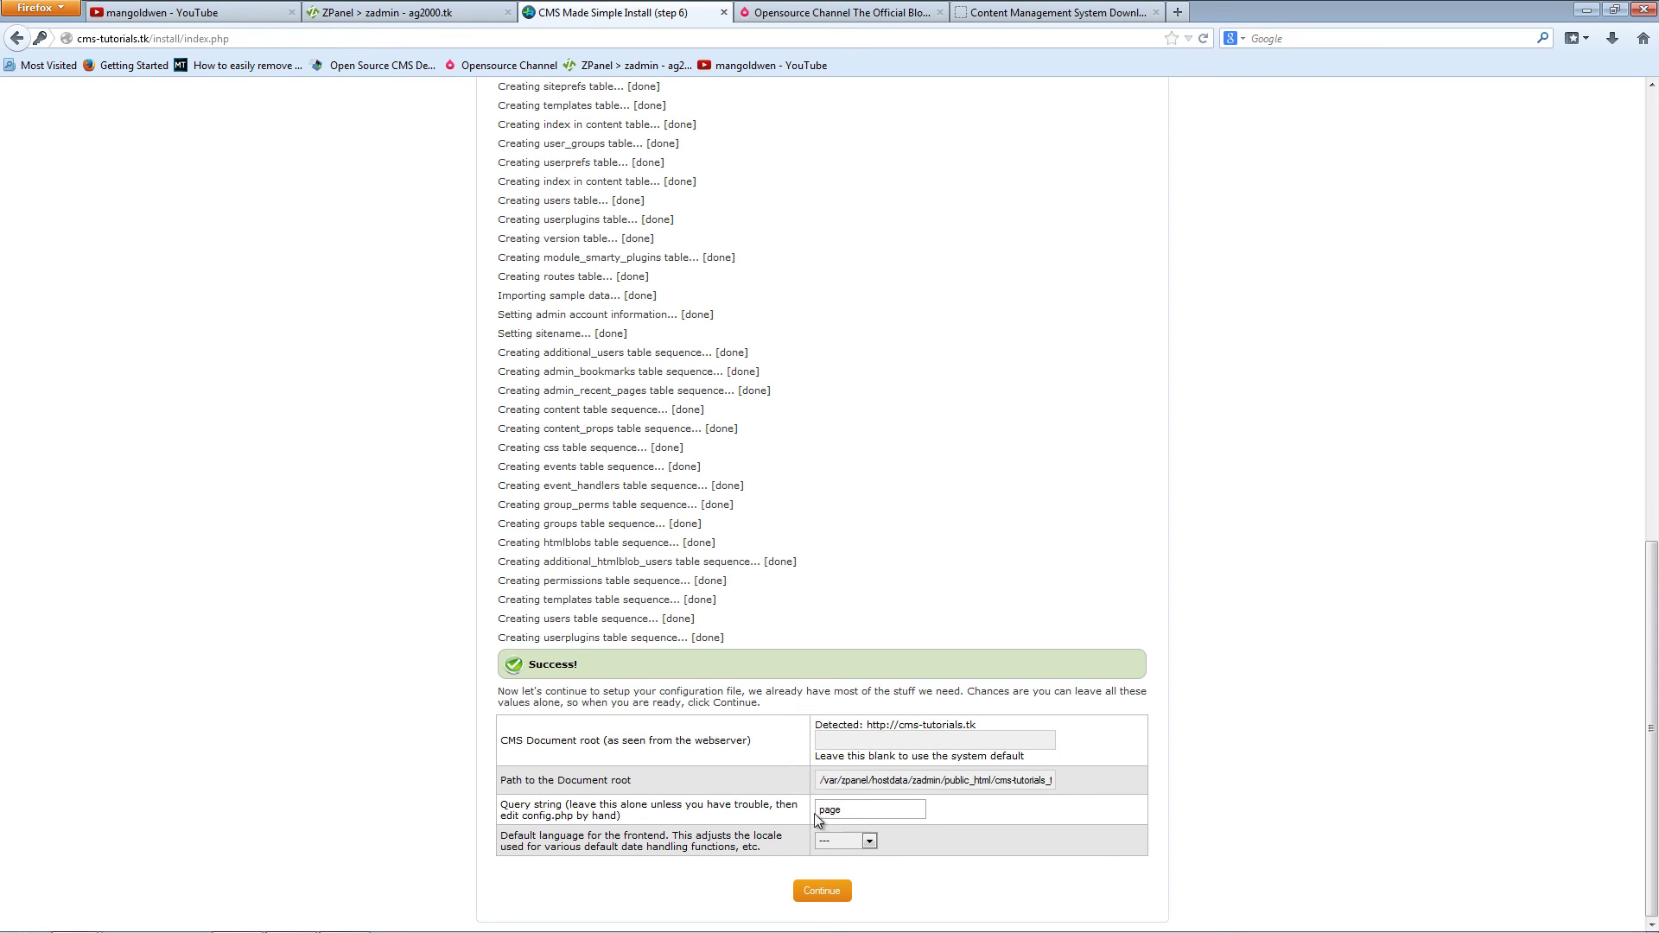
click(869, 843)
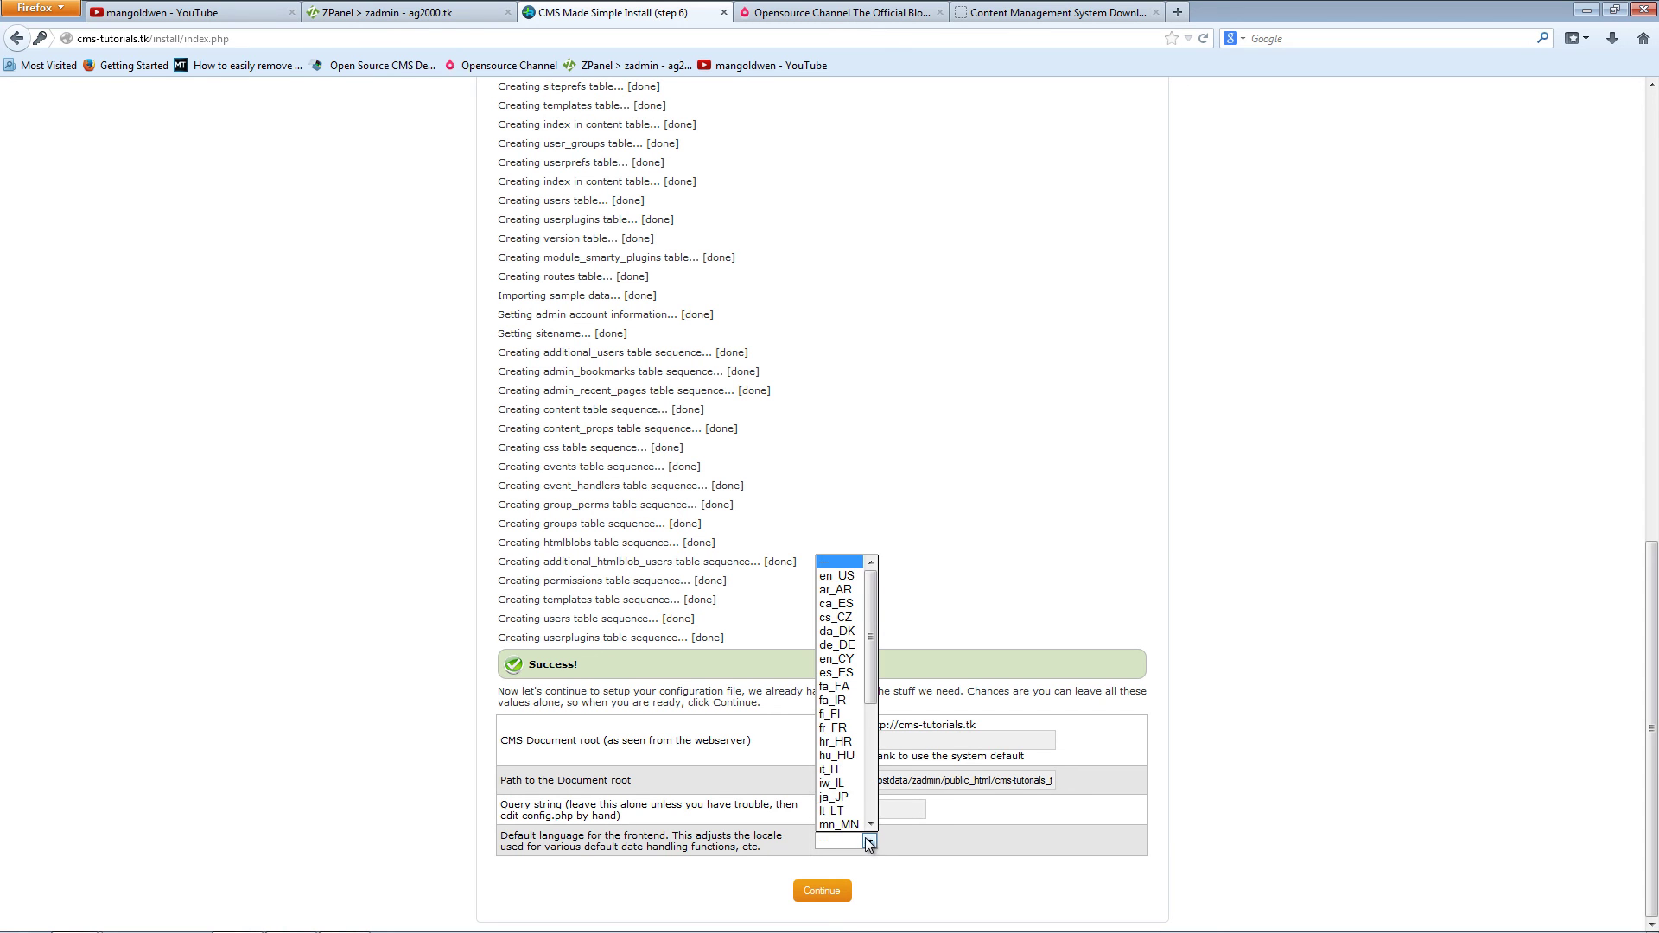
click(848, 577)
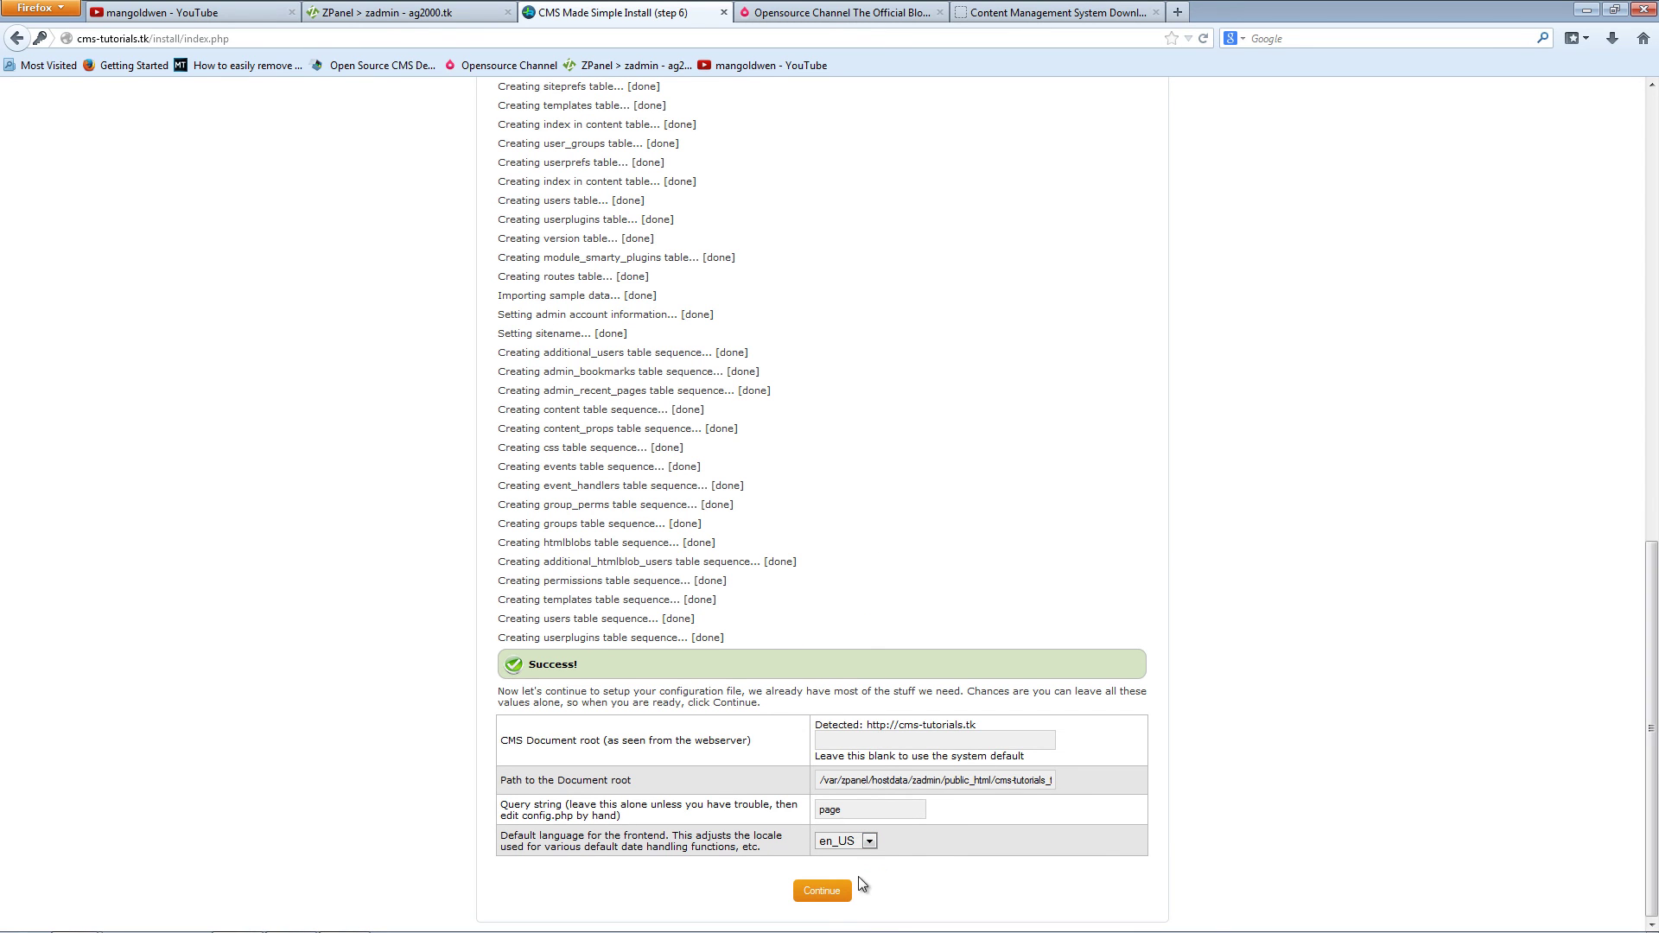
click(829, 895)
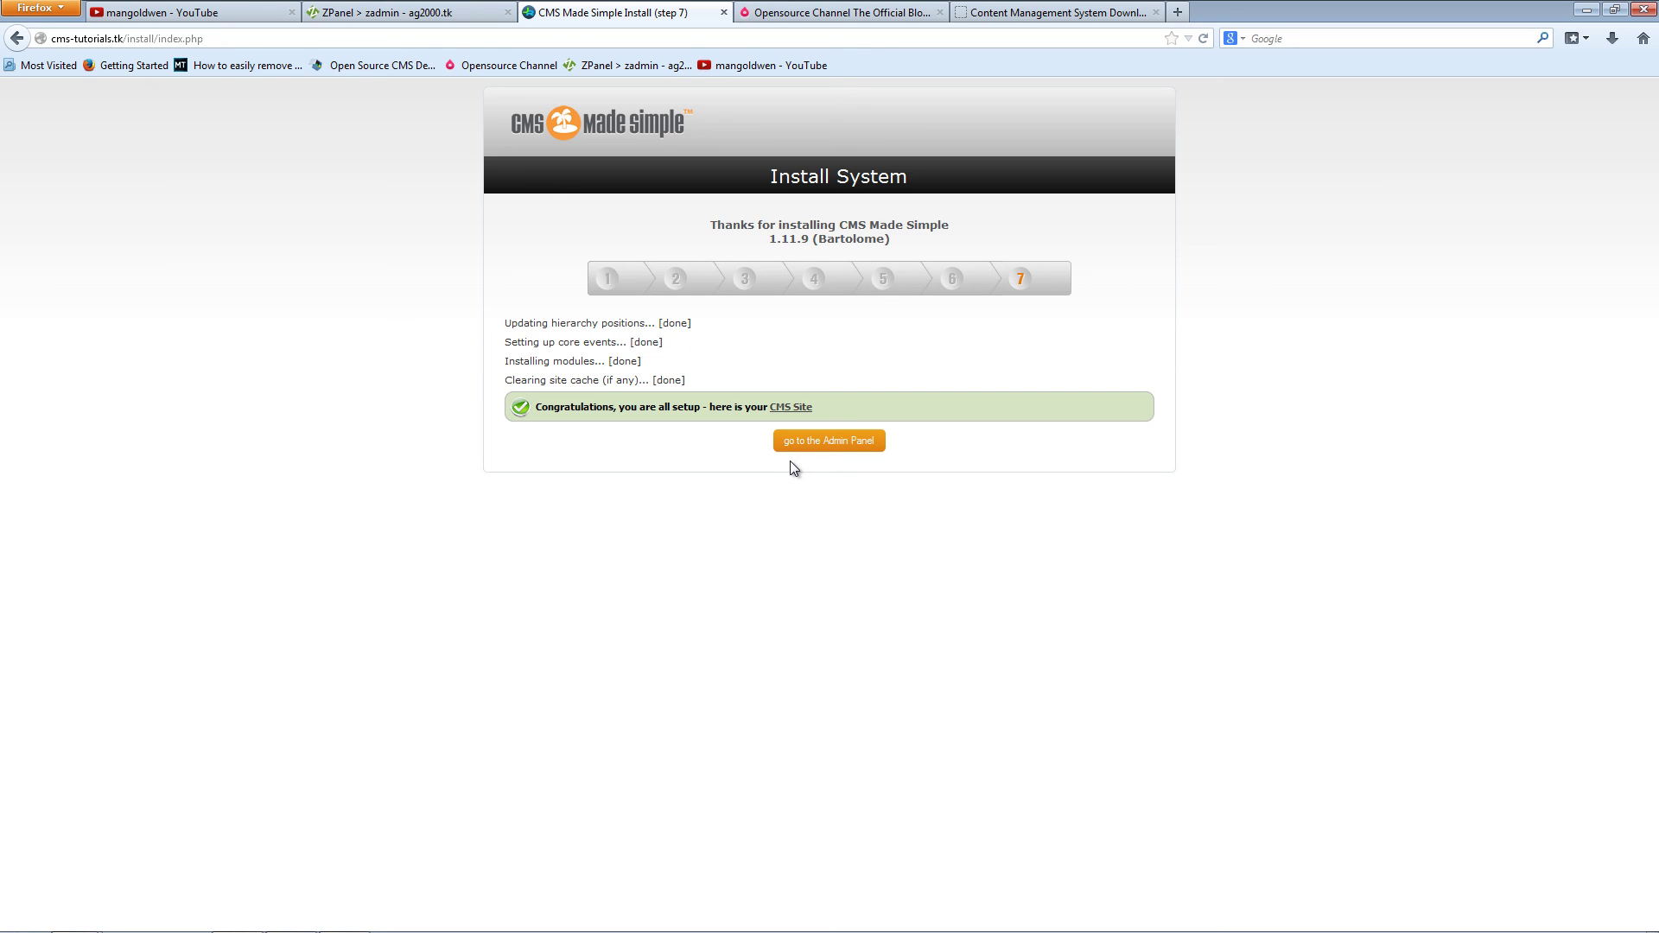
Step: Open the sample site in a new tab, then return to the installer and enter the Admin Panel
click(787, 409)
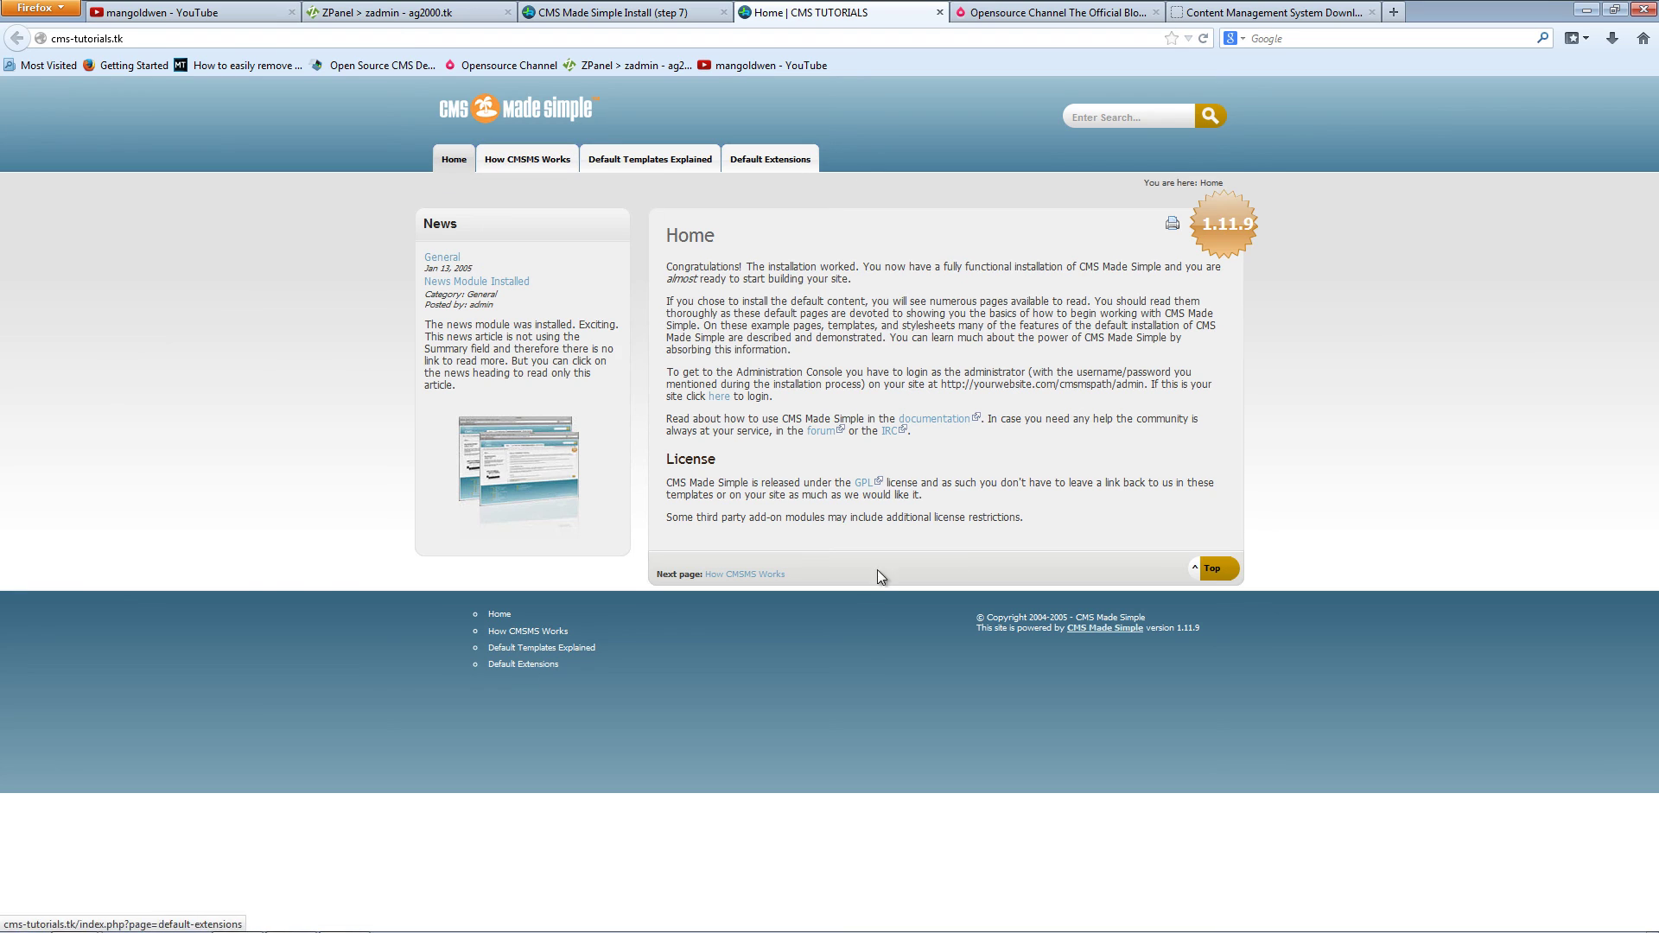
click(602, 14)
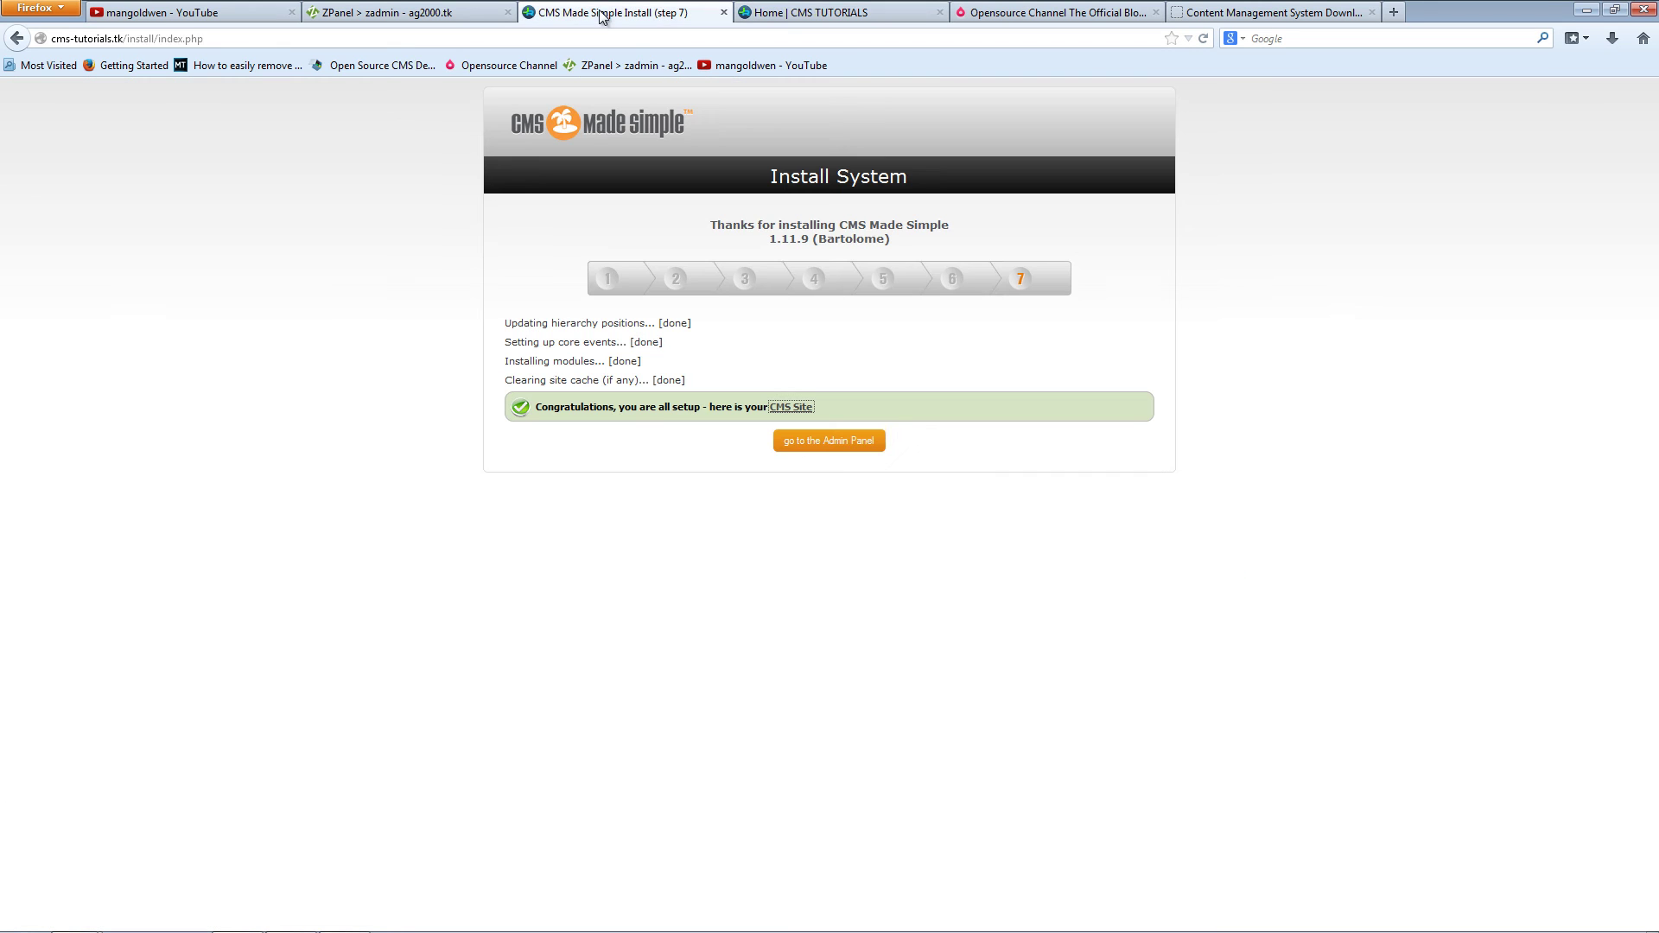
click(819, 442)
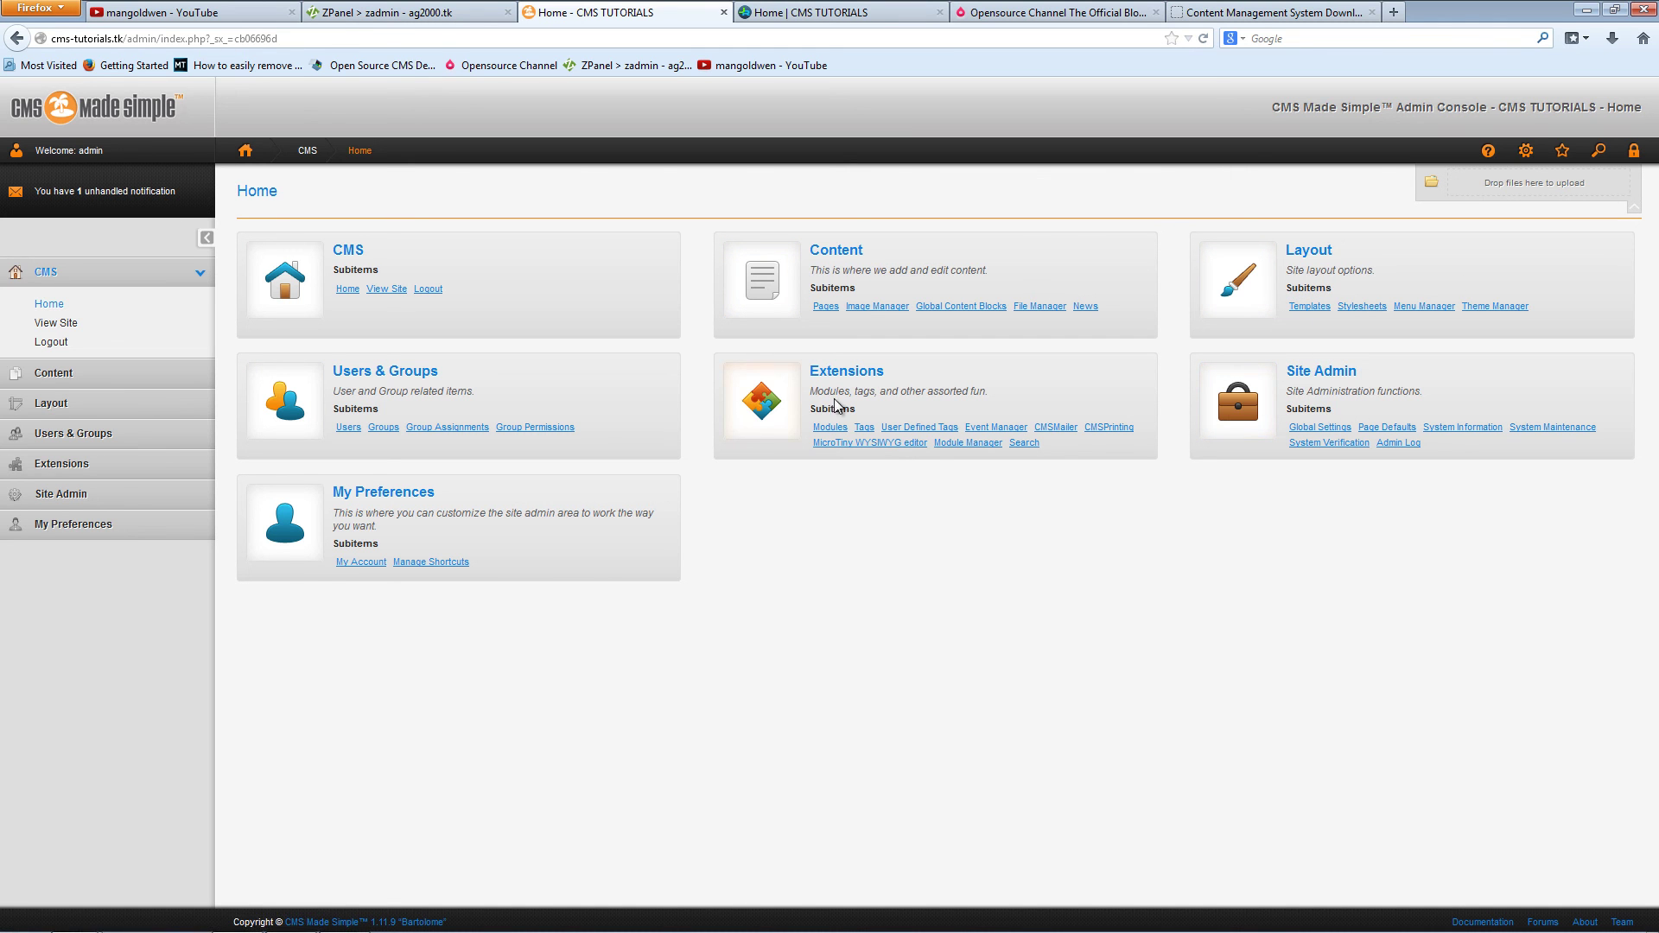
Step: Visit Users & Groups, then open Layout > Templates to list the current templates
click(386, 374)
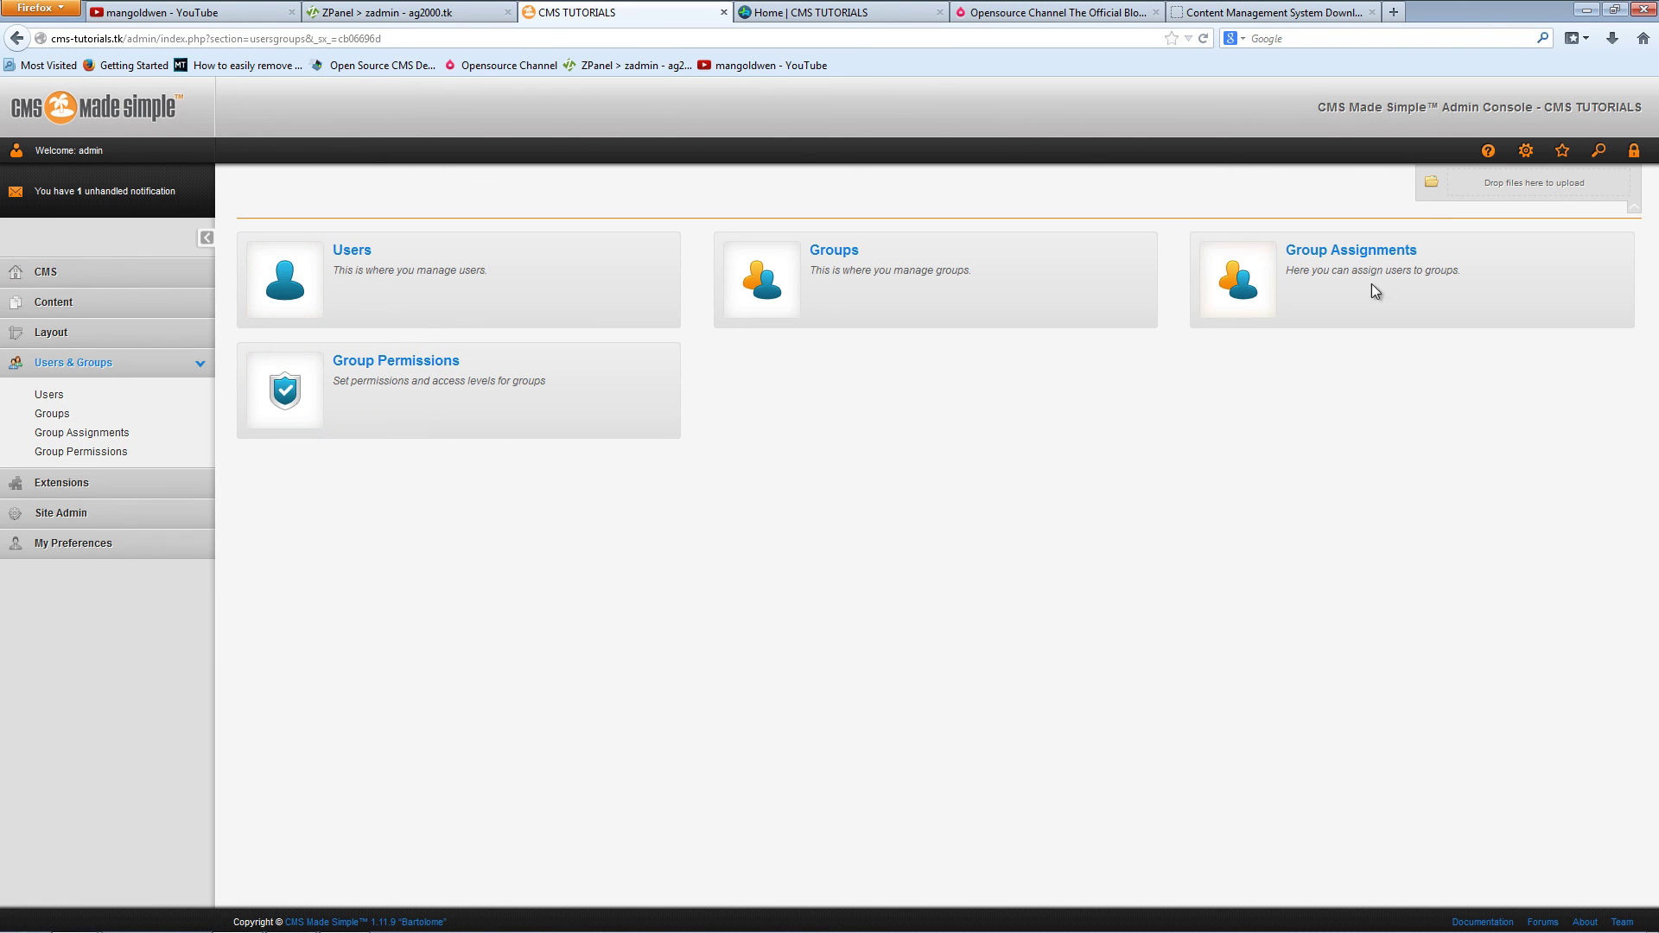
click(68, 337)
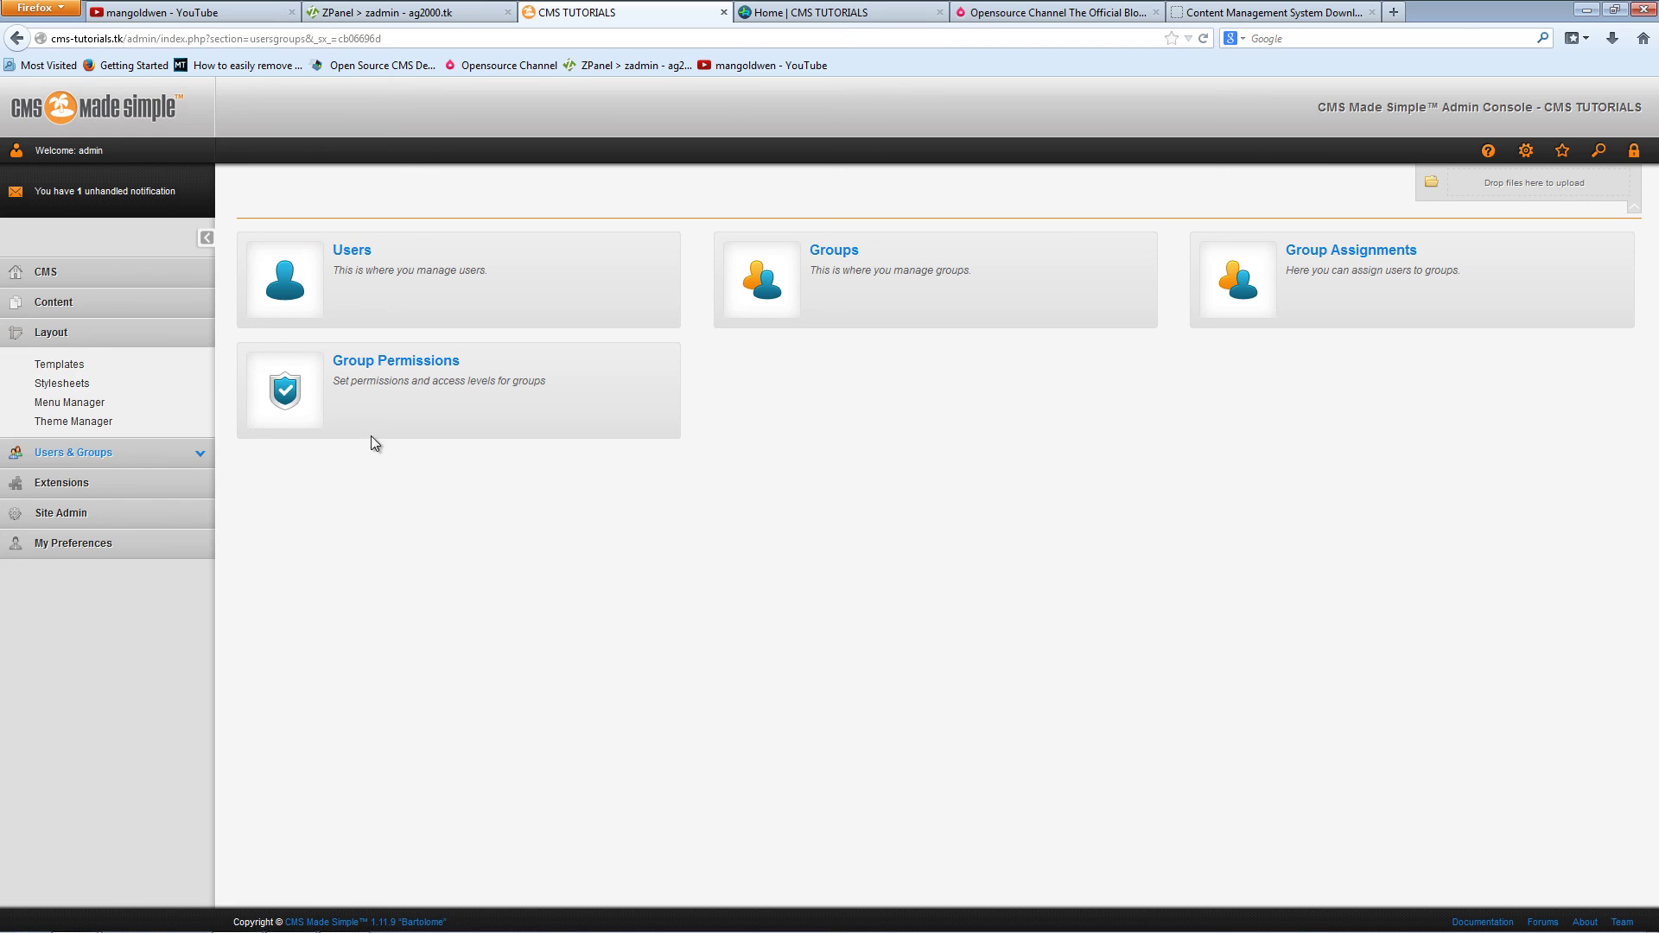
click(59, 364)
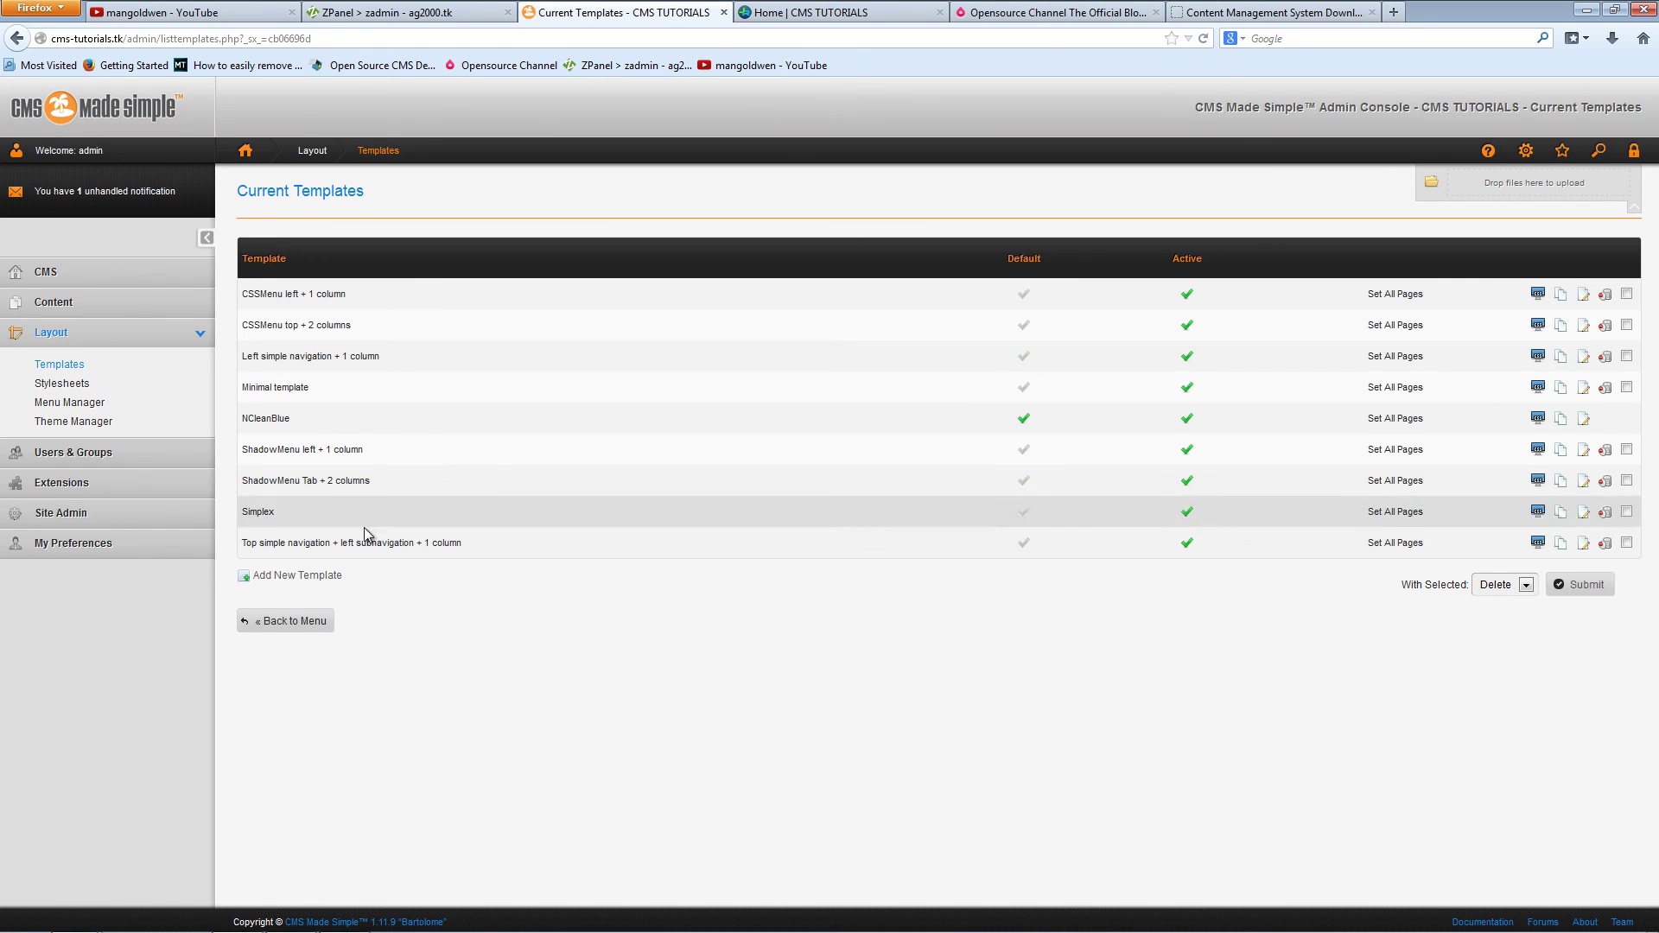
Step: Review the Global Settings tabs (content list, editing, site down, Smarty caching), then return to the front page
click(91, 515)
click(71, 455)
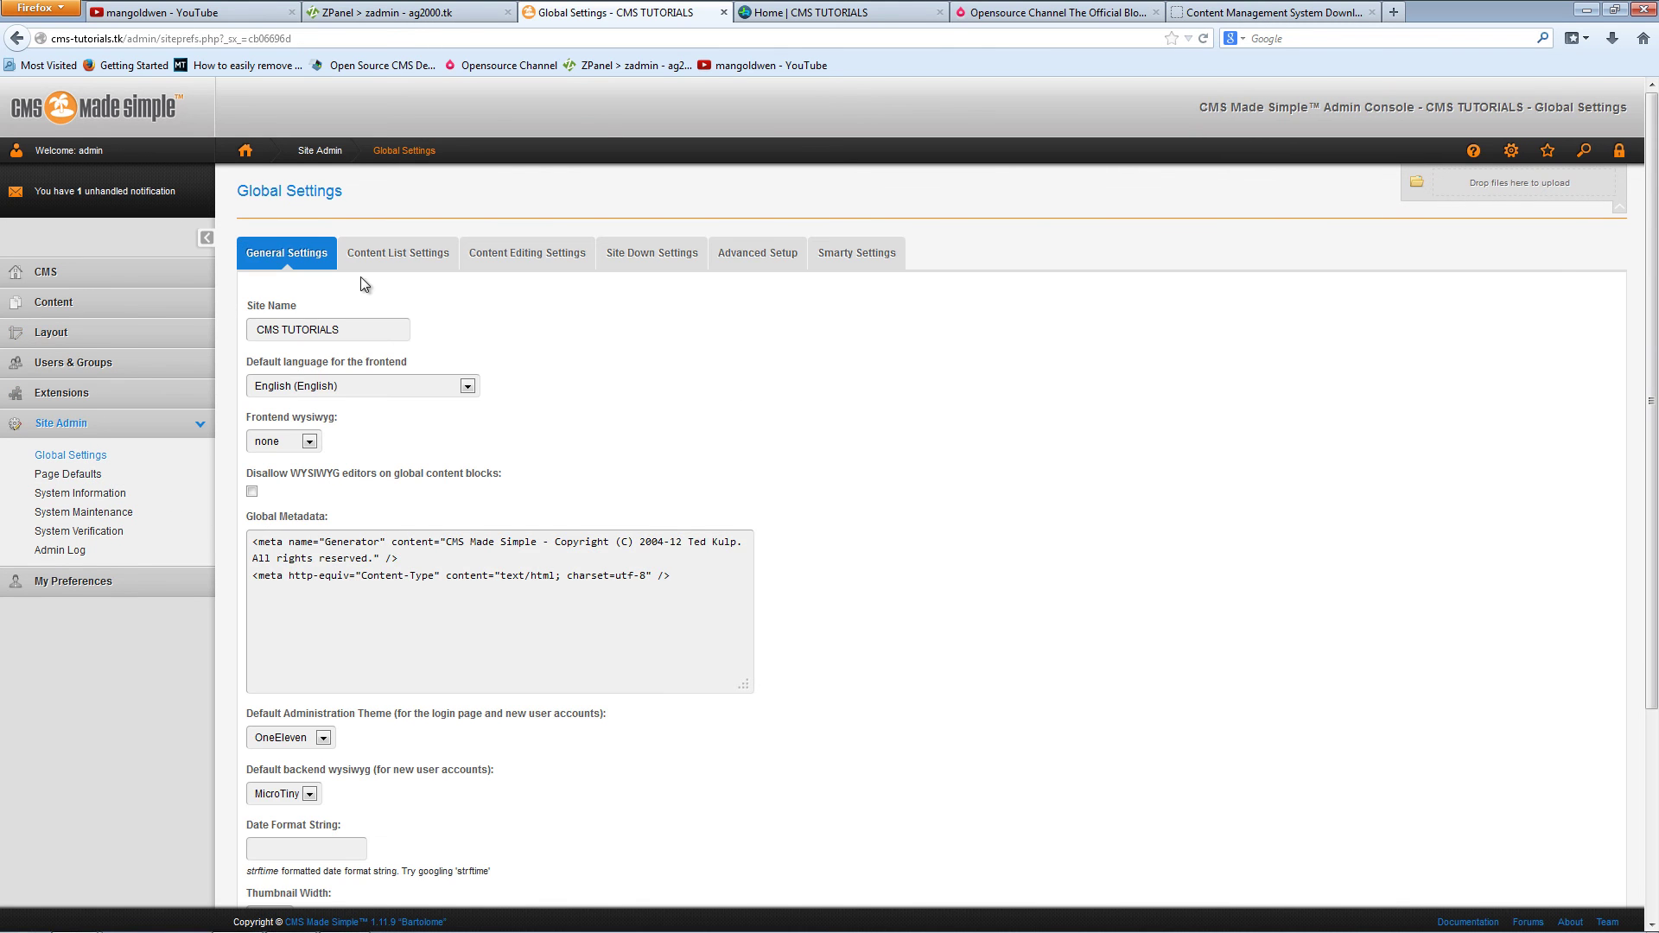
click(415, 259)
click(546, 261)
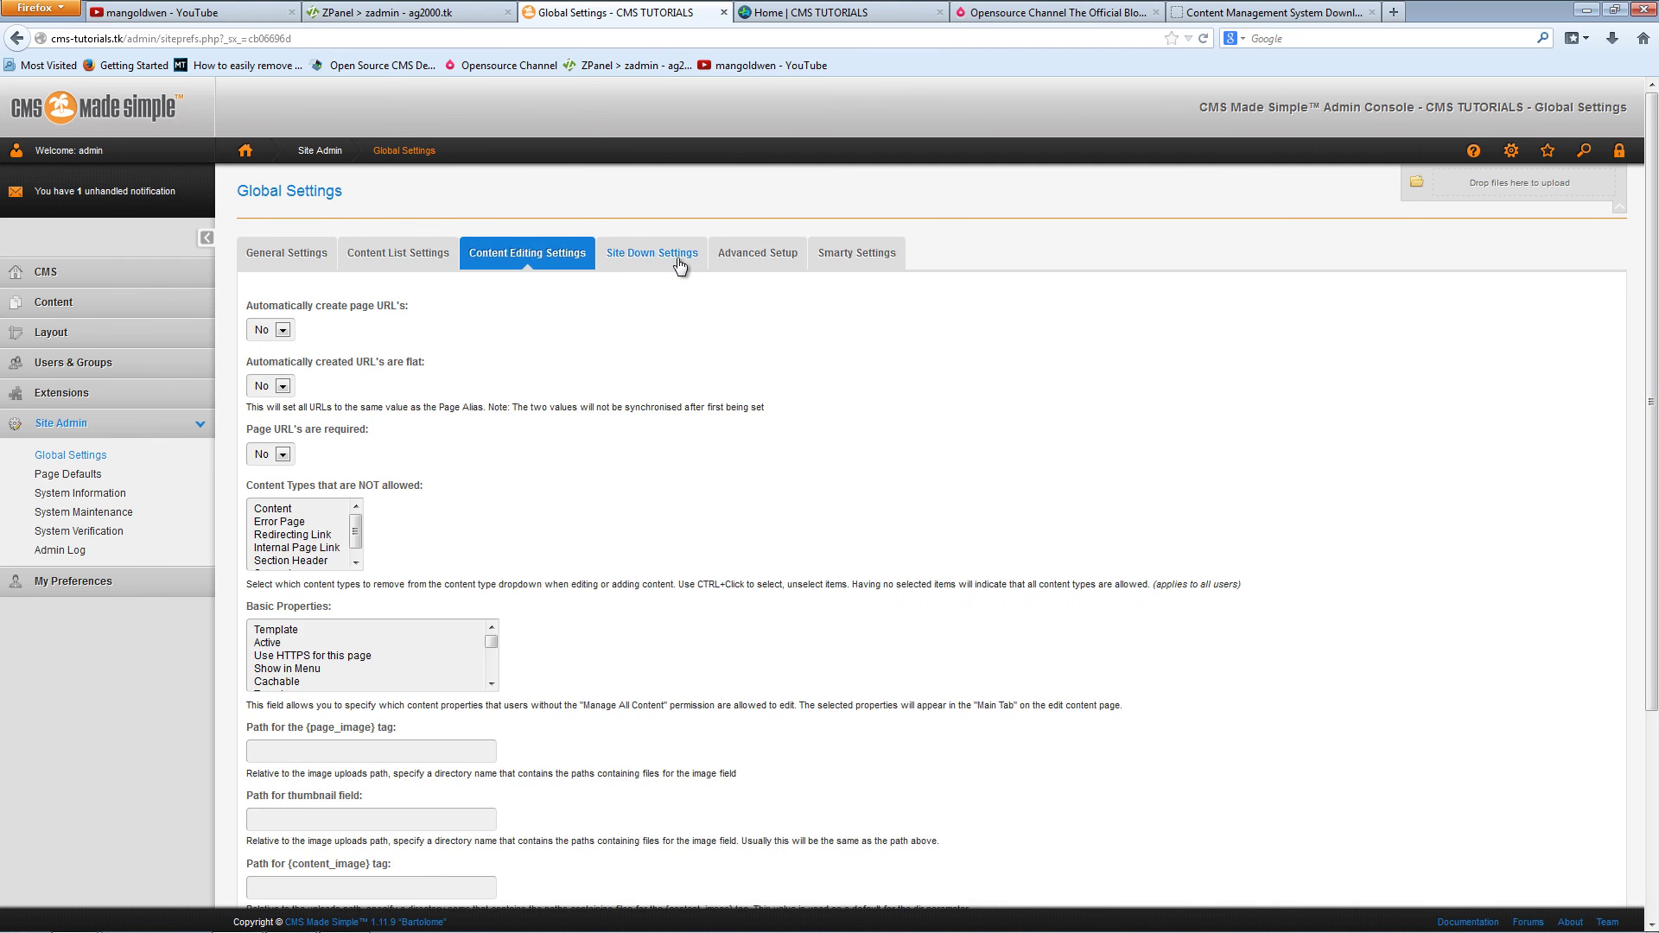
click(676, 259)
click(832, 266)
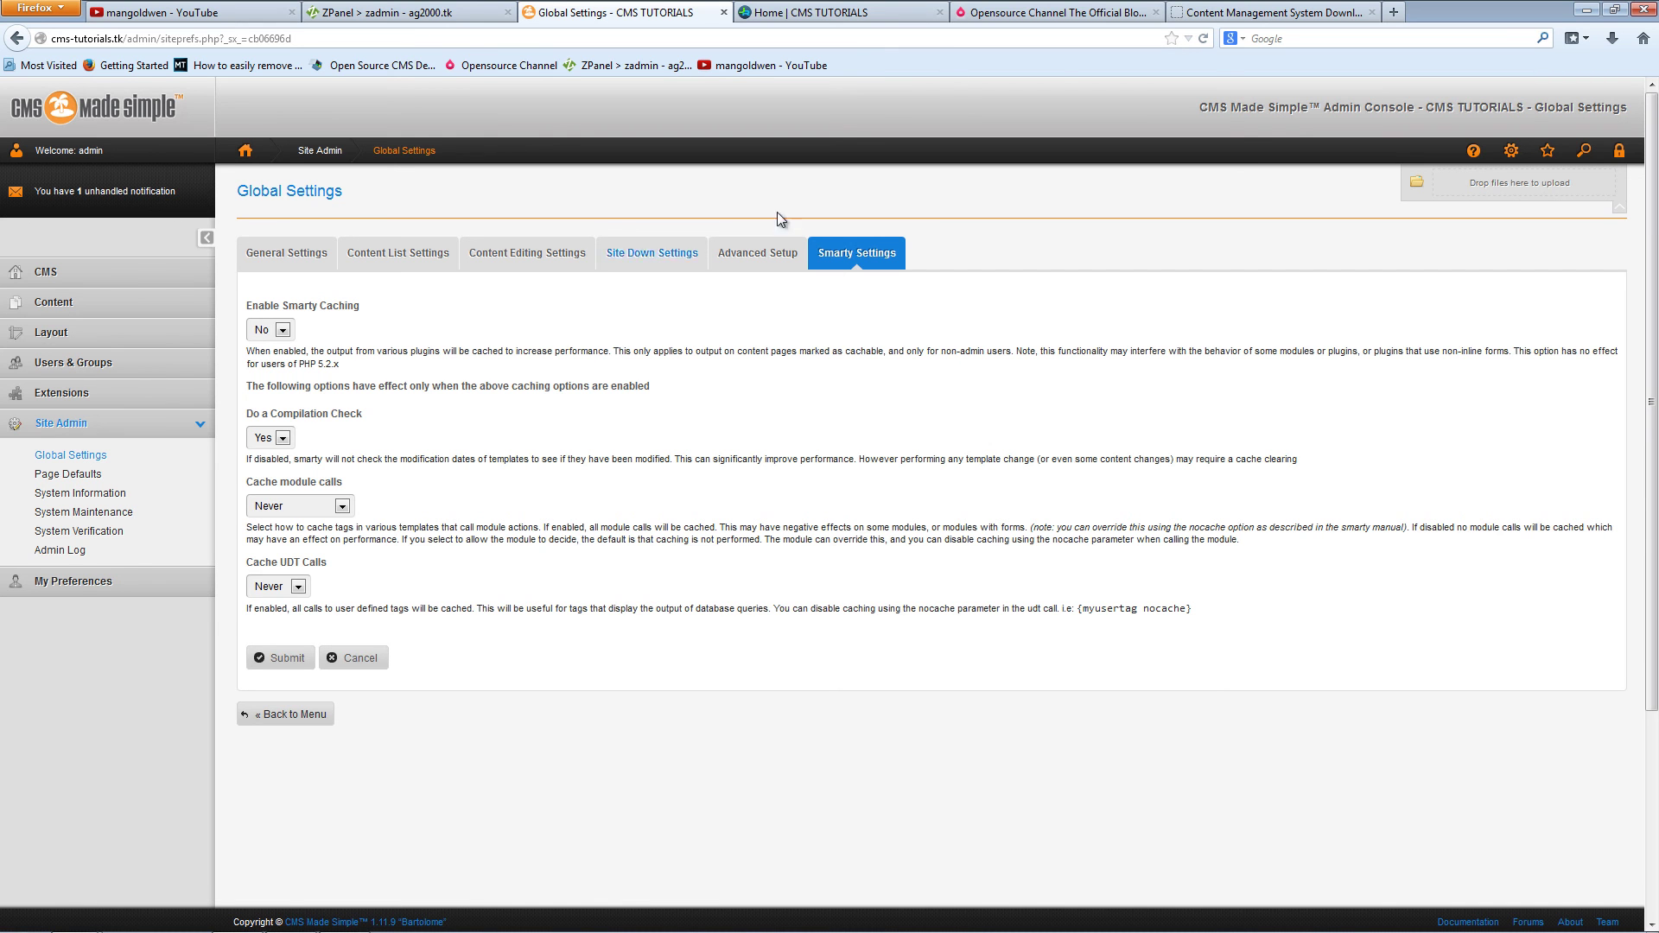
click(804, 12)
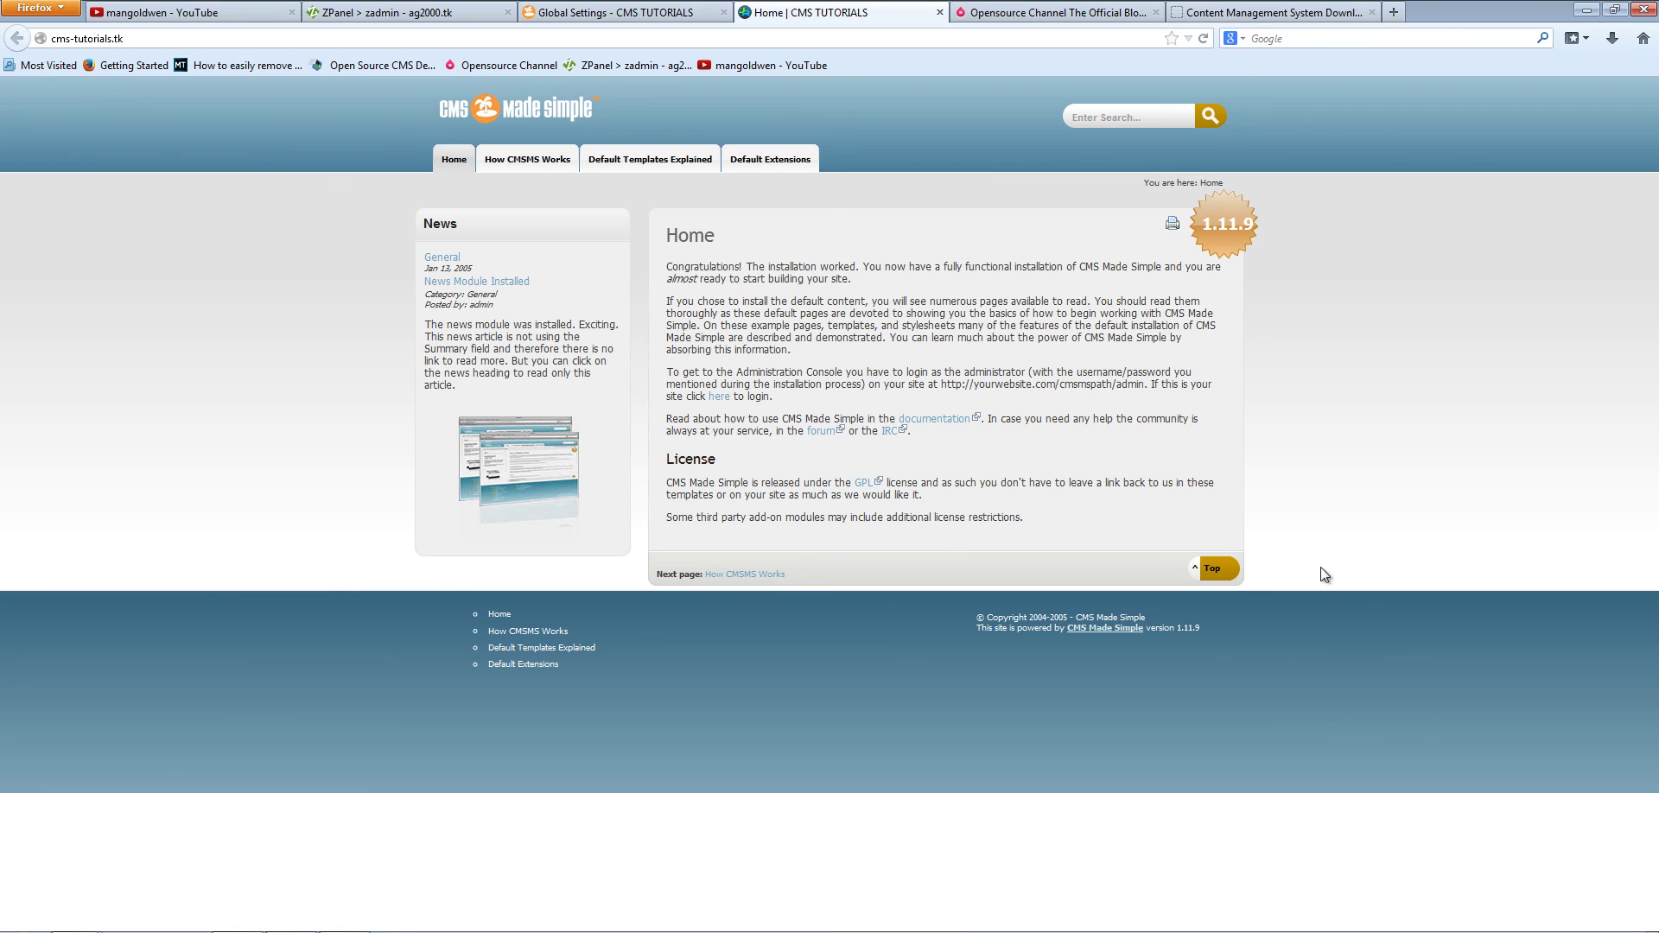
Step: Glance at the Opensource Channel site, then switch to the YouTube channel About page
click(1027, 17)
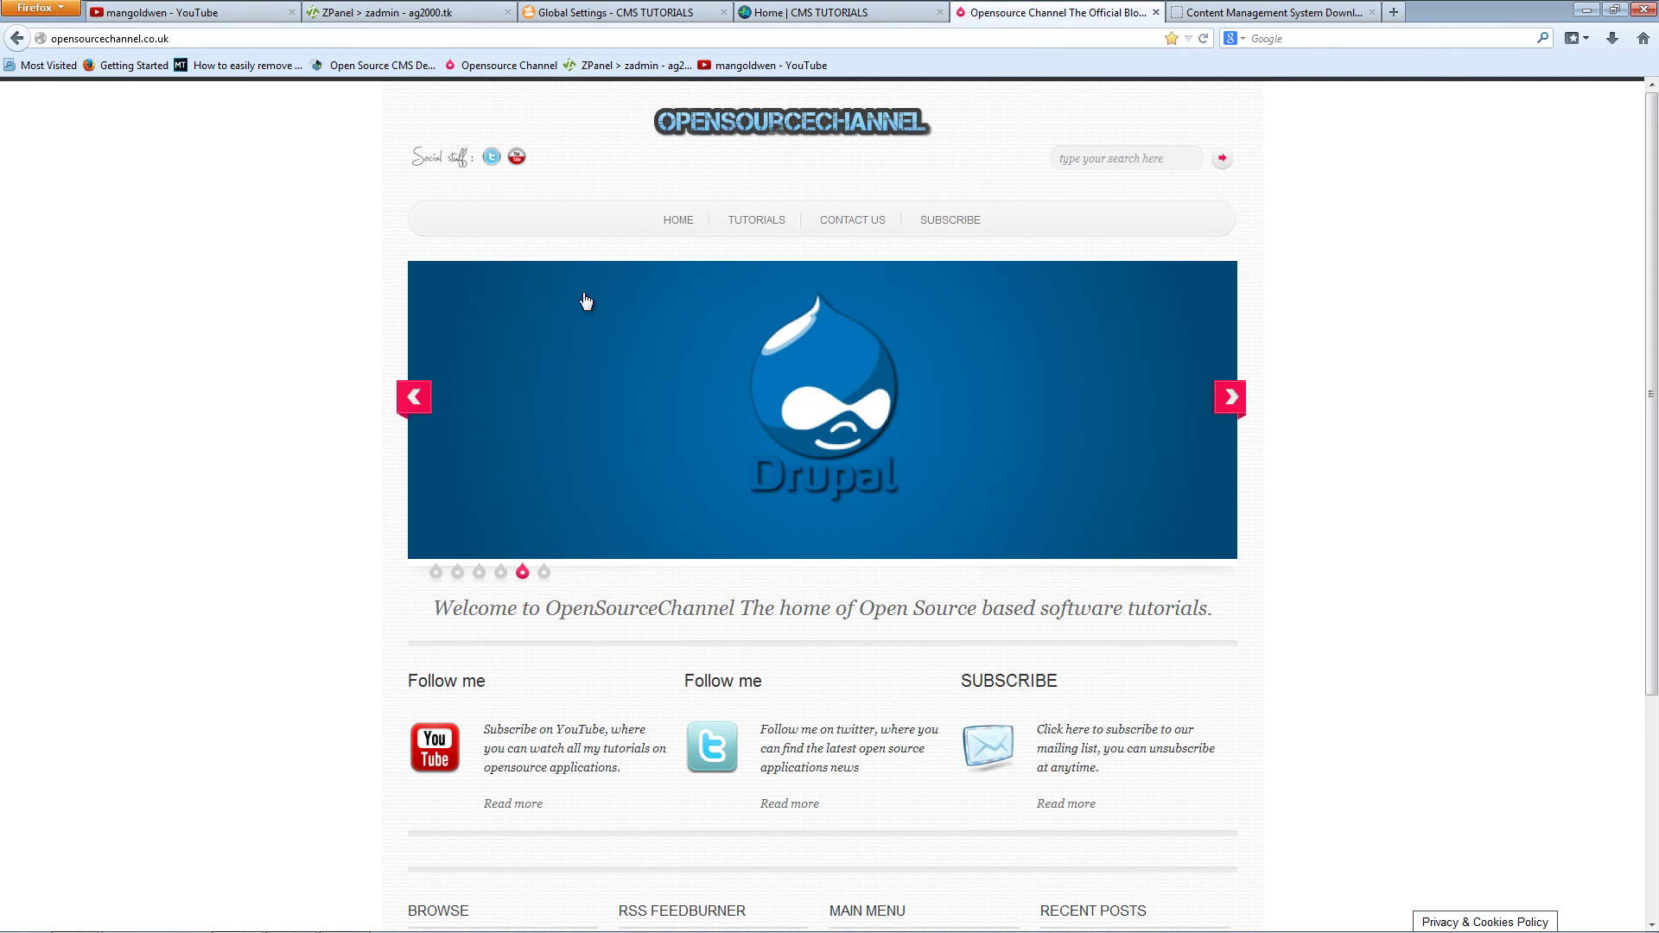
click(156, 12)
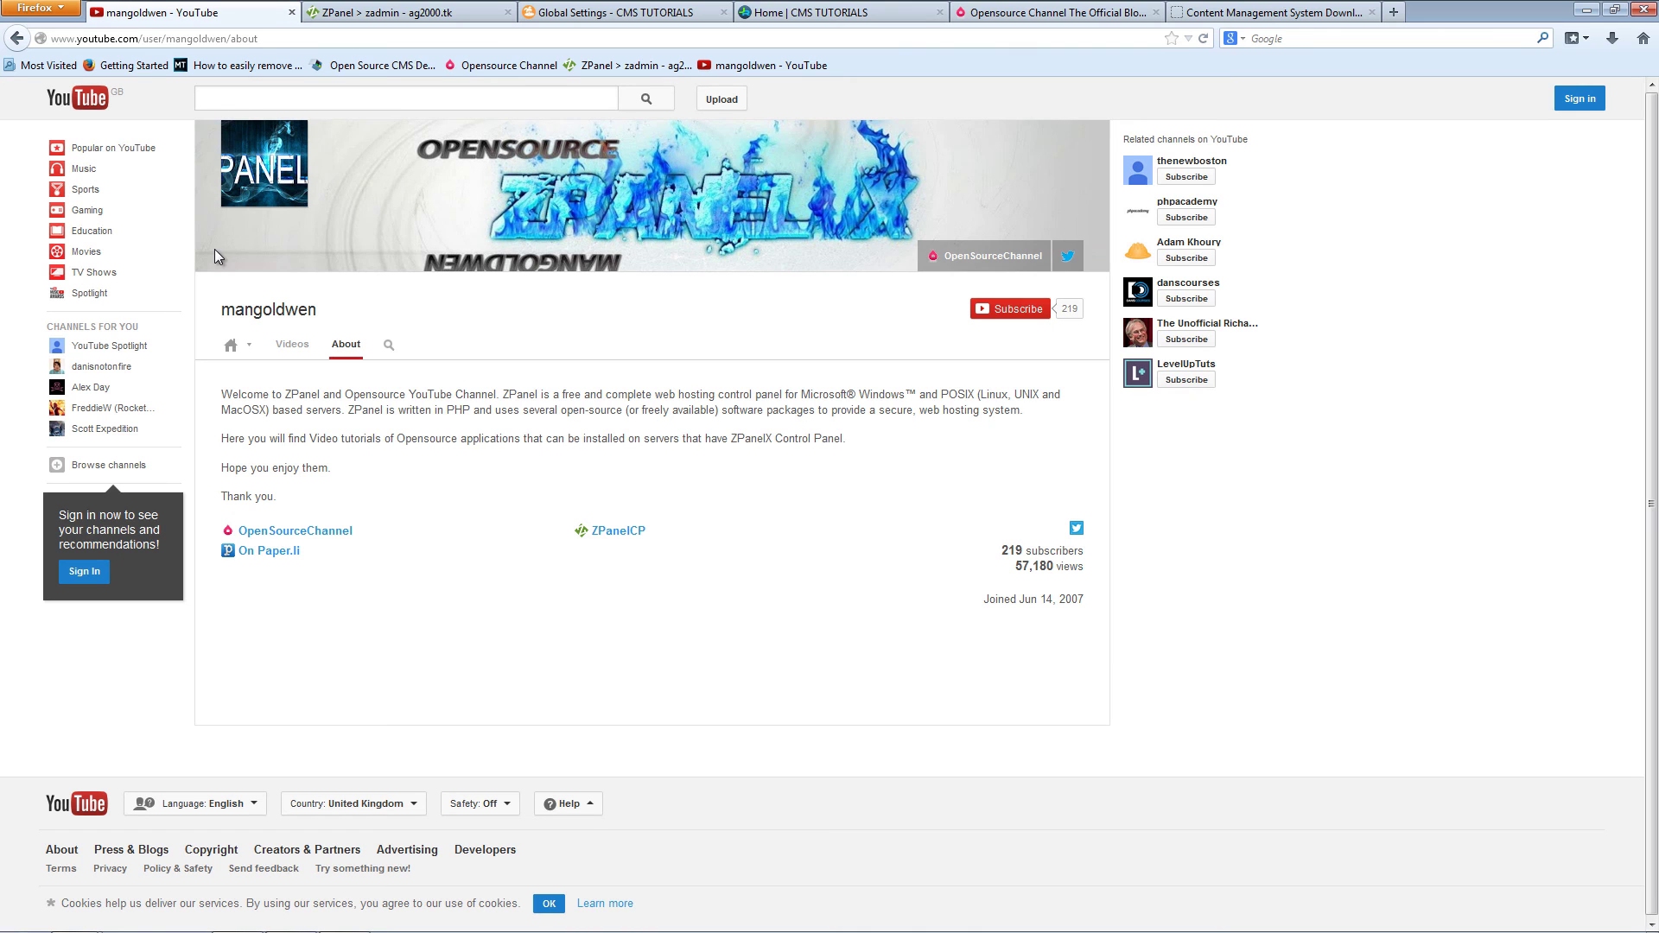